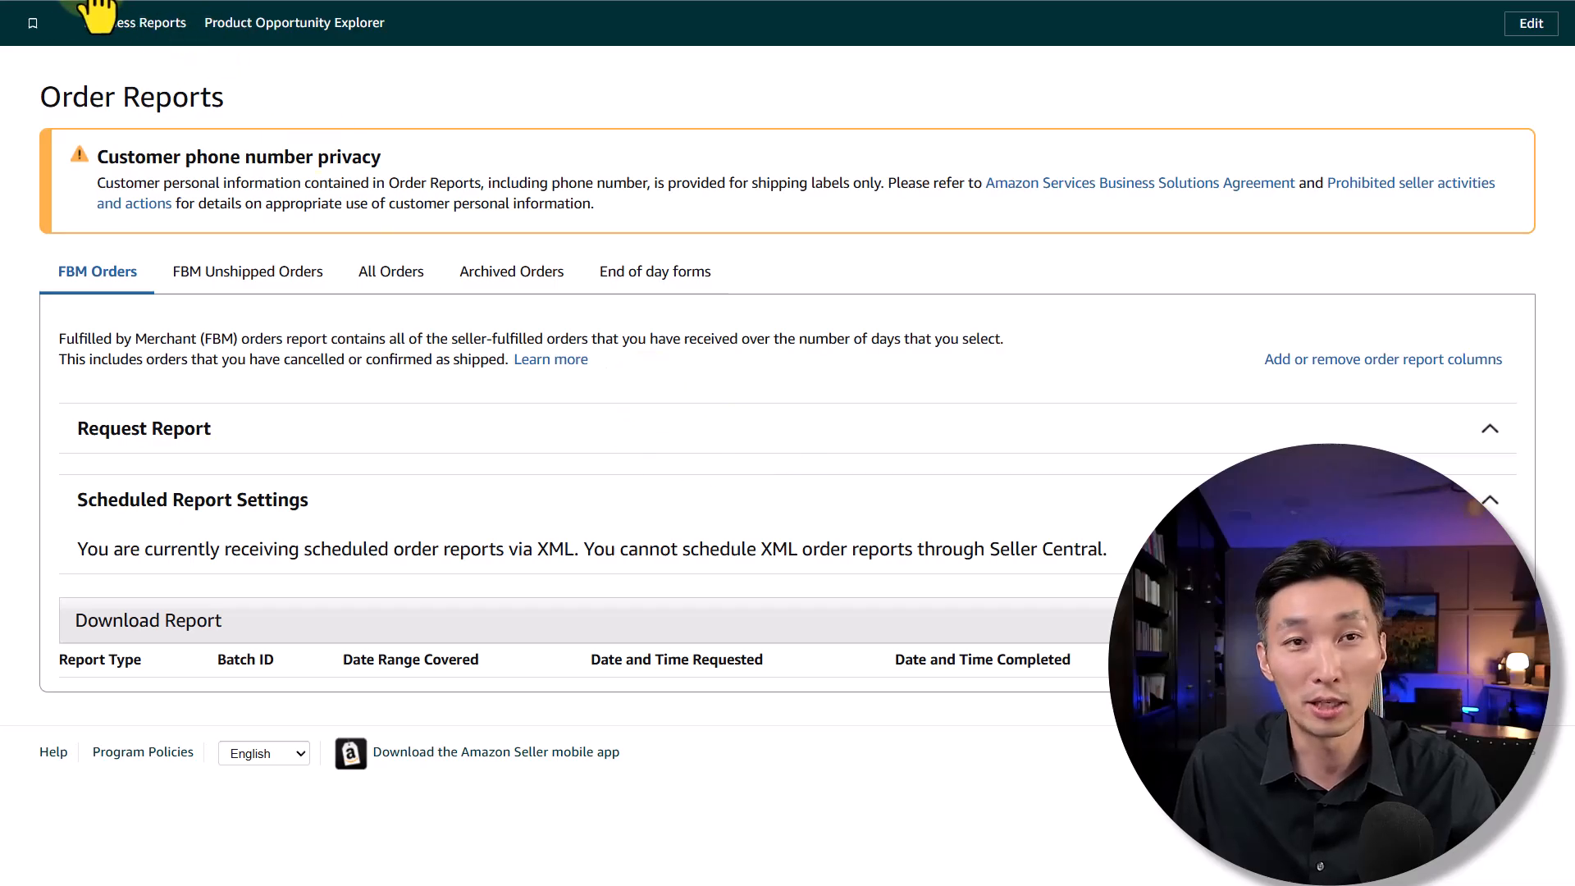
Open the Order Reports page from the Orders section and show the All Orders report
{"action": "left_click", "coordinate": [15, 22]}
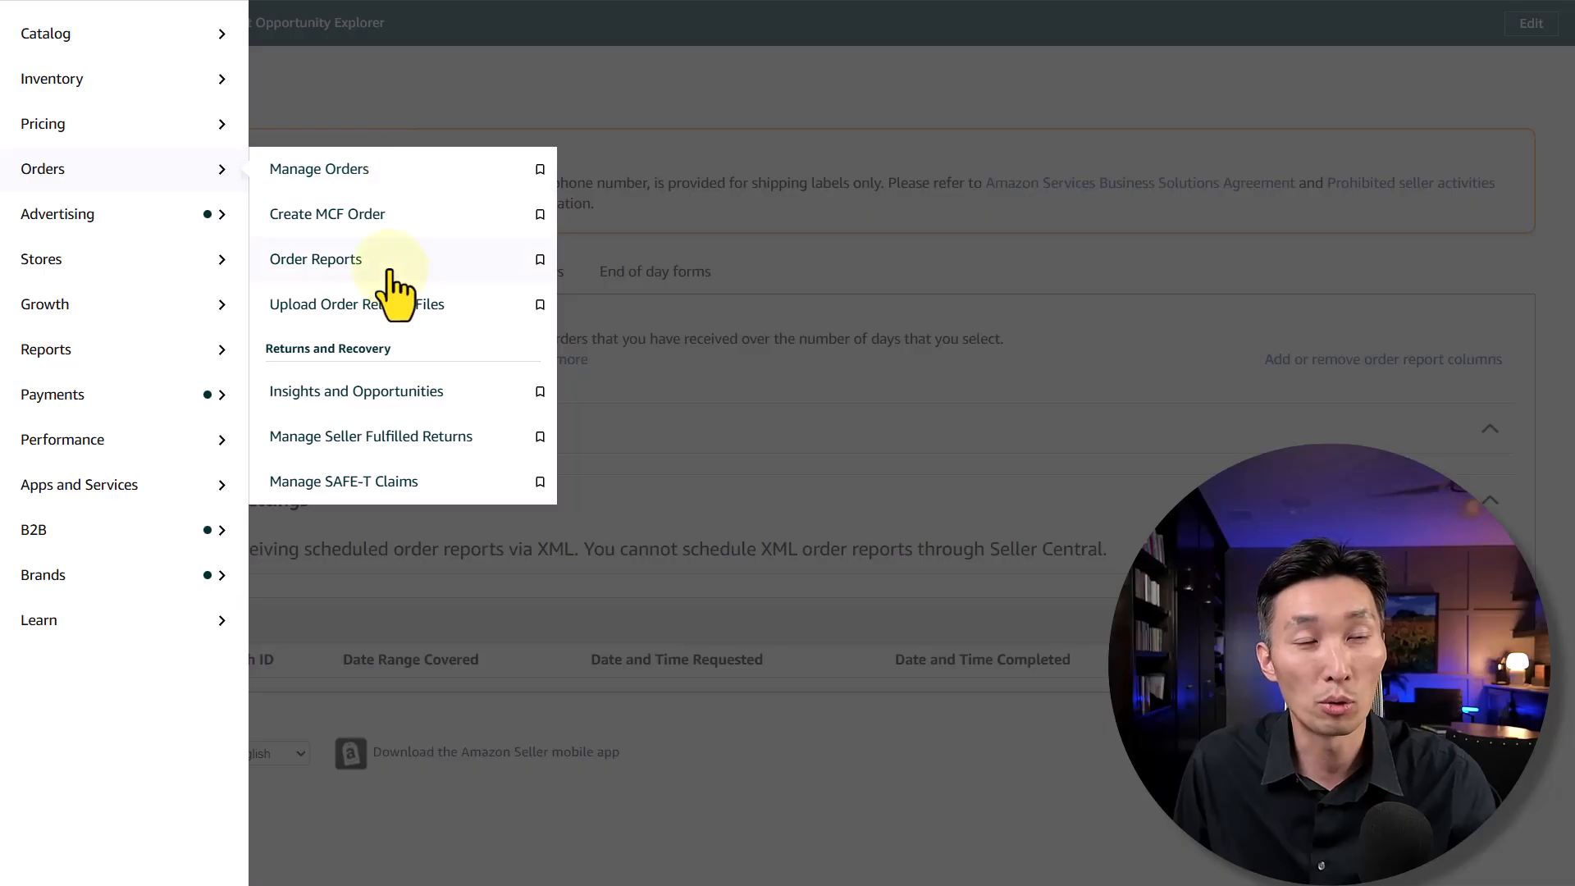
{"action": "left_click", "coordinate": [513, 256]}
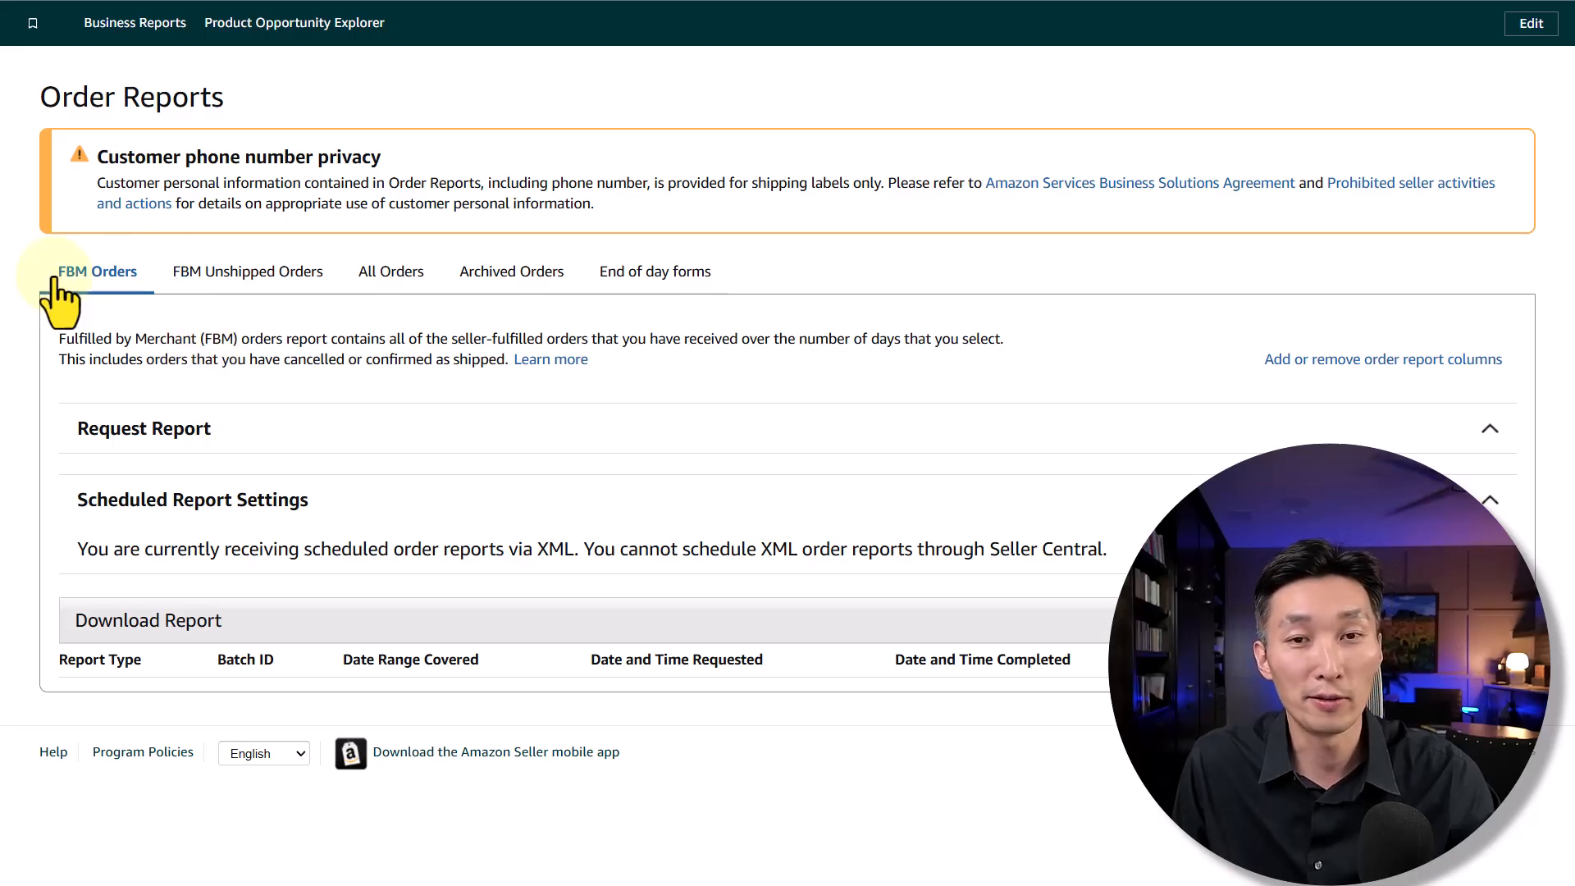
{"action": "left_click", "coordinate": [410, 271]}
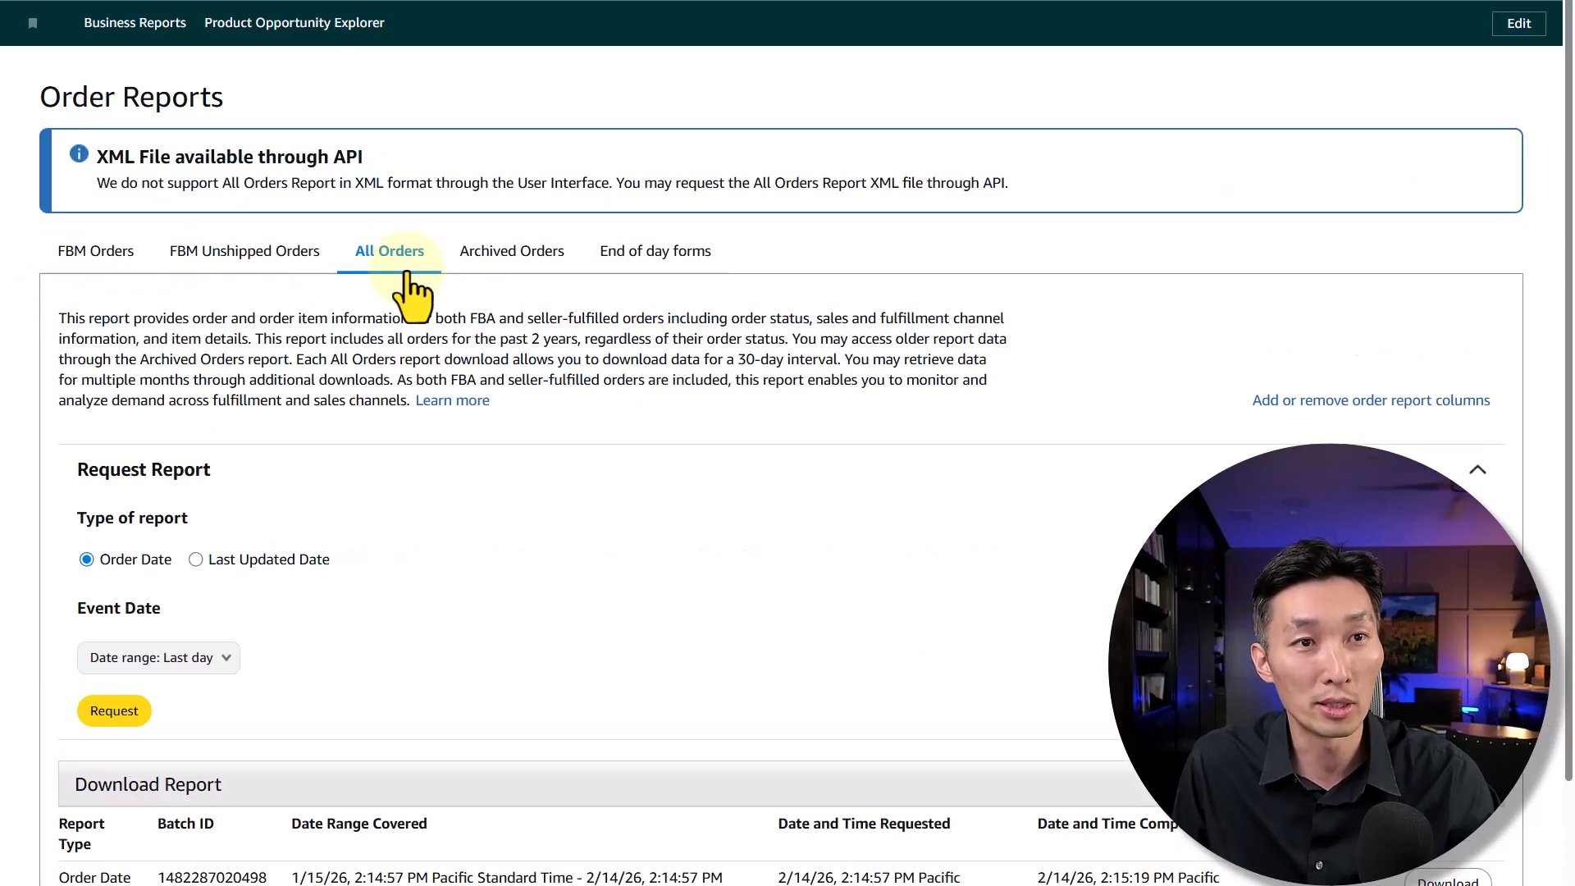
Request an All Orders report by order date covering the last 30 days
{"action": "scroll", "coordinate": [385, 329], "scroll_direction": "down", "scroll_amount": 2}
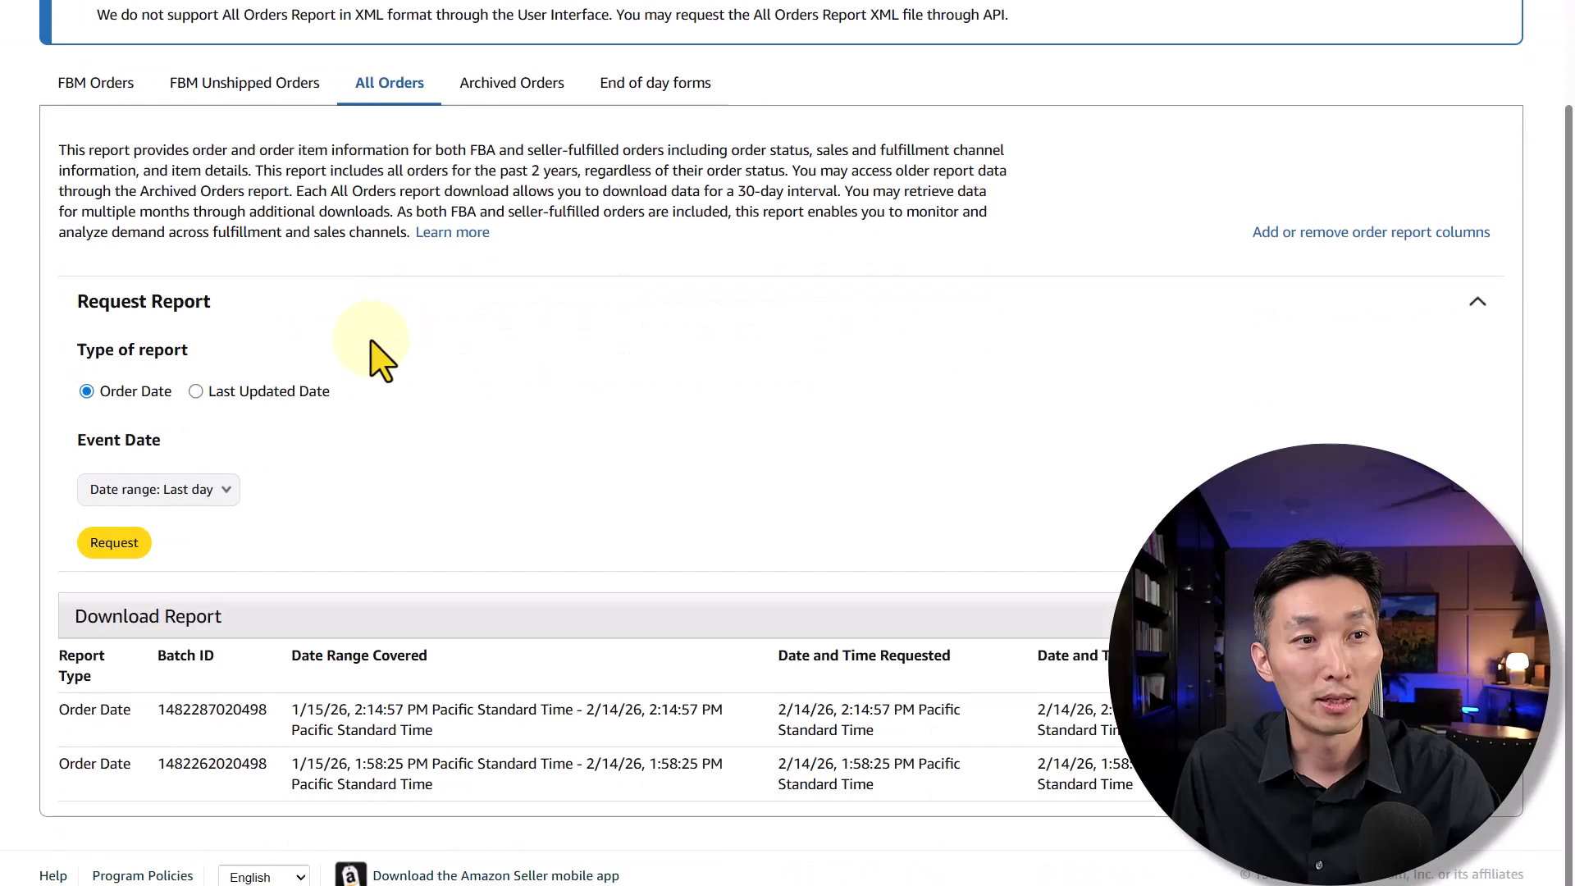
{"action": "left_click", "coordinate": [201, 497]}
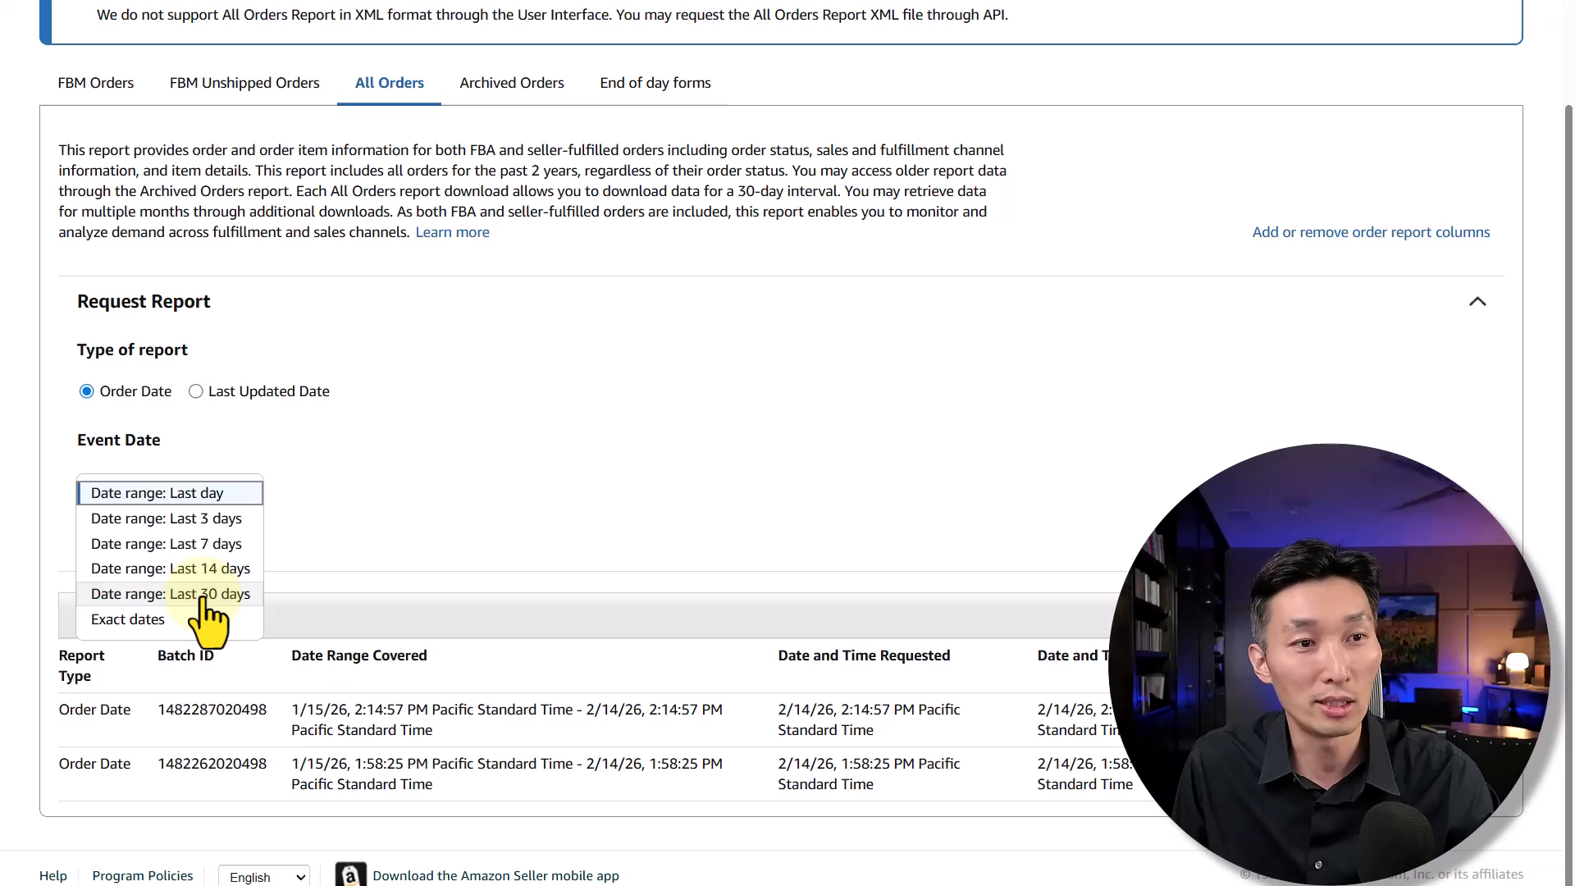
{"action": "left_click", "coordinate": [205, 594]}
{"action": "scroll", "coordinate": [468, 525], "scroll_direction": "up", "scroll_amount": 2}
{"action": "left_click", "coordinate": [115, 710]}
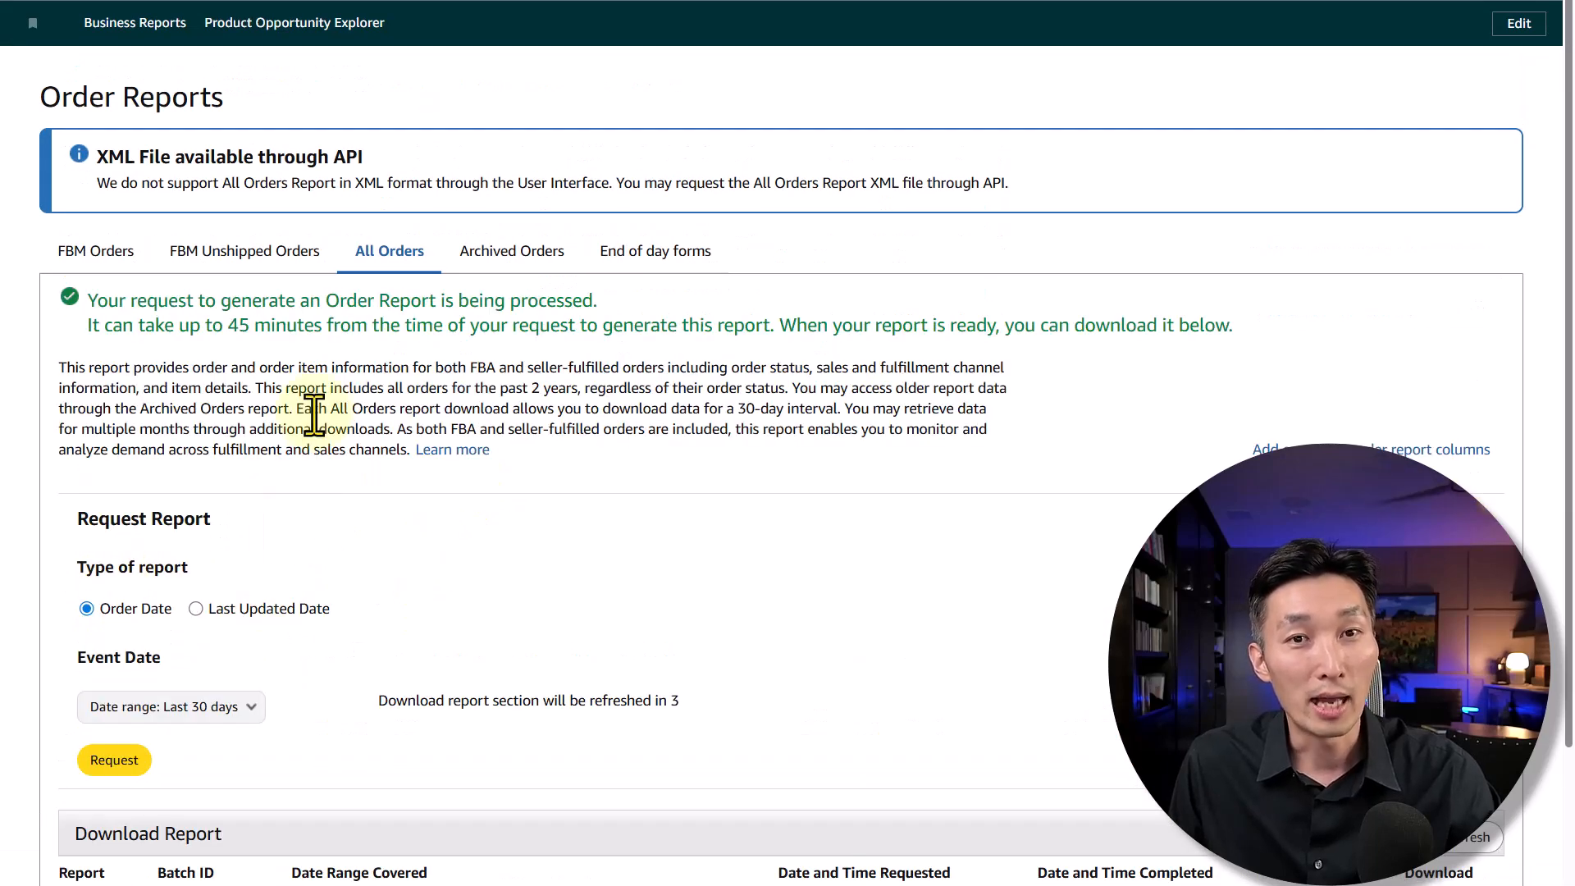
{"action": "left_click_drag", "start_coordinate": [228, 325], "coordinate": [372, 327]}
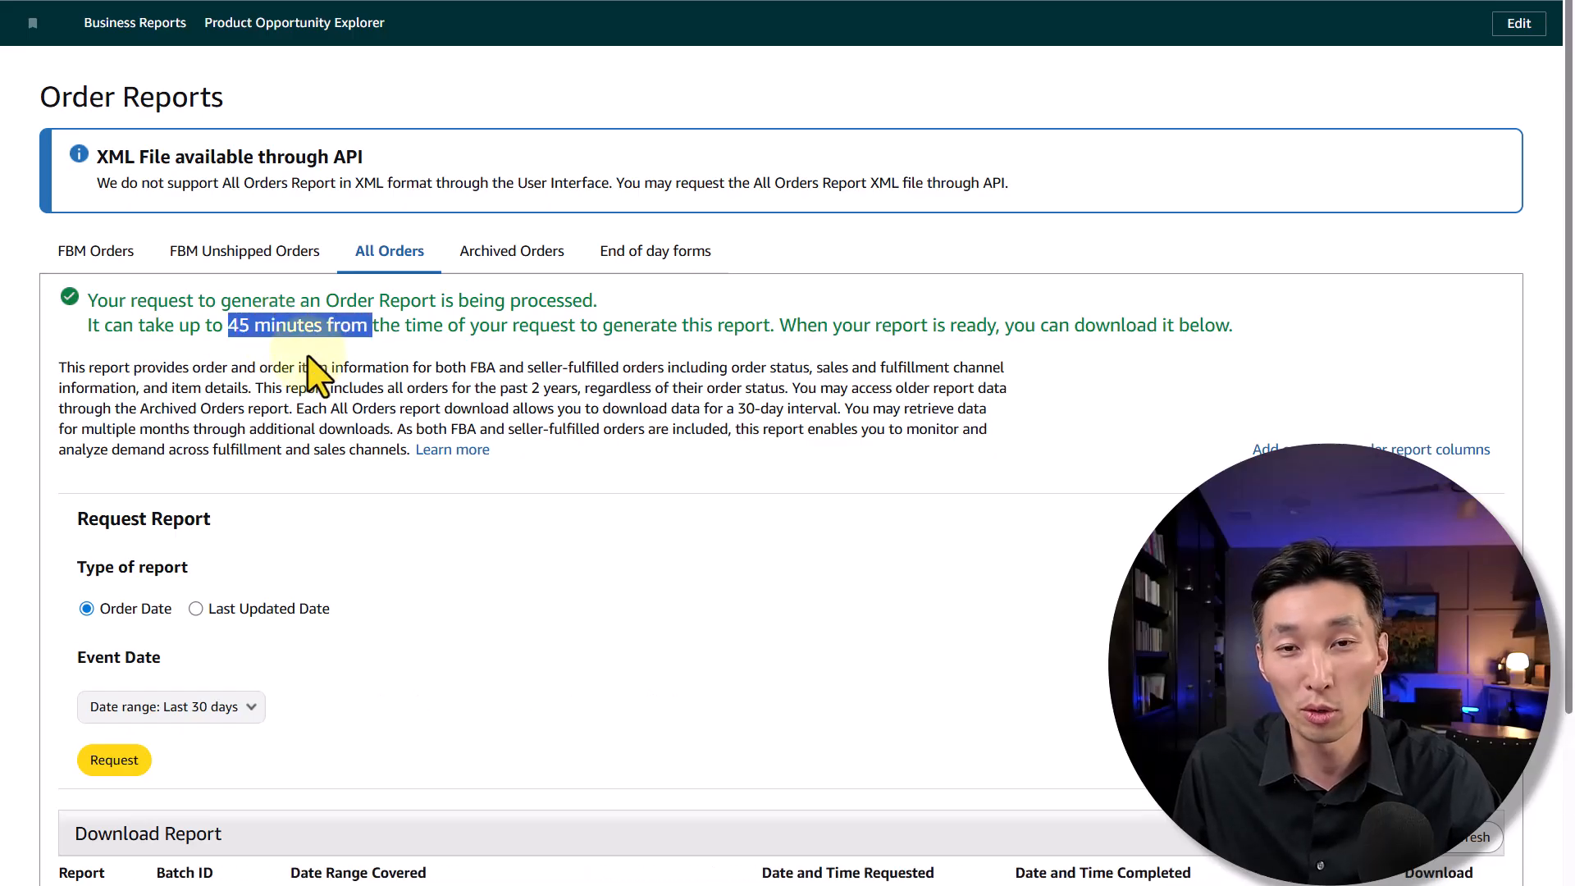
{"action": "left_click", "coordinate": [310, 359]}
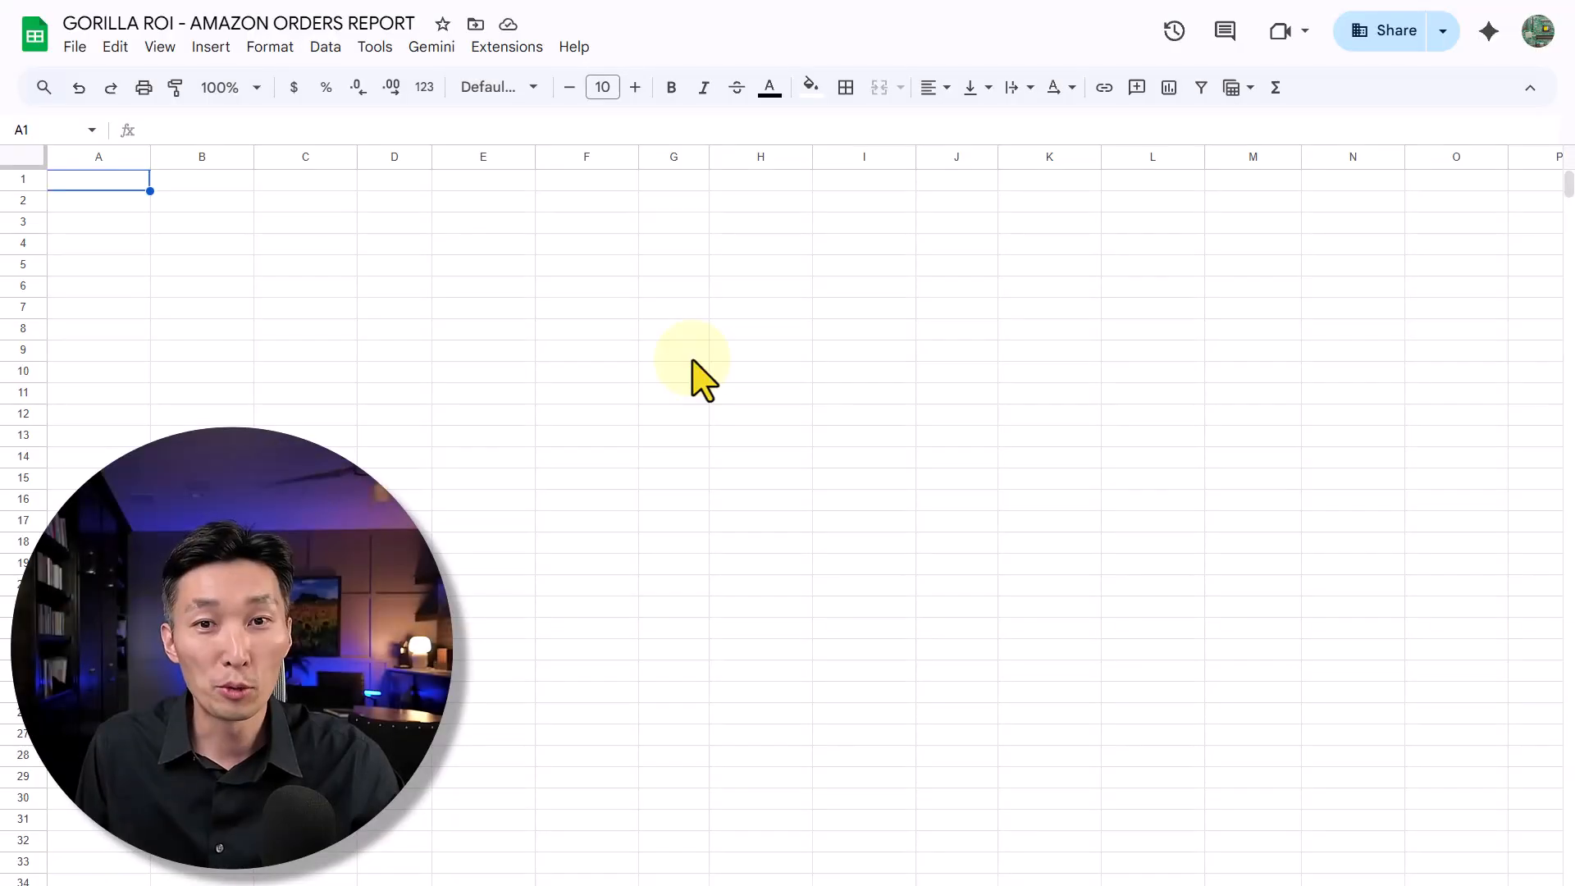
In Google Sheets, search the add-on marketplace for "gorilla roi", view the Gorilla ROI Data Connector listing, and close the marketplace
{"action": "left_click", "coordinate": [502, 48]}
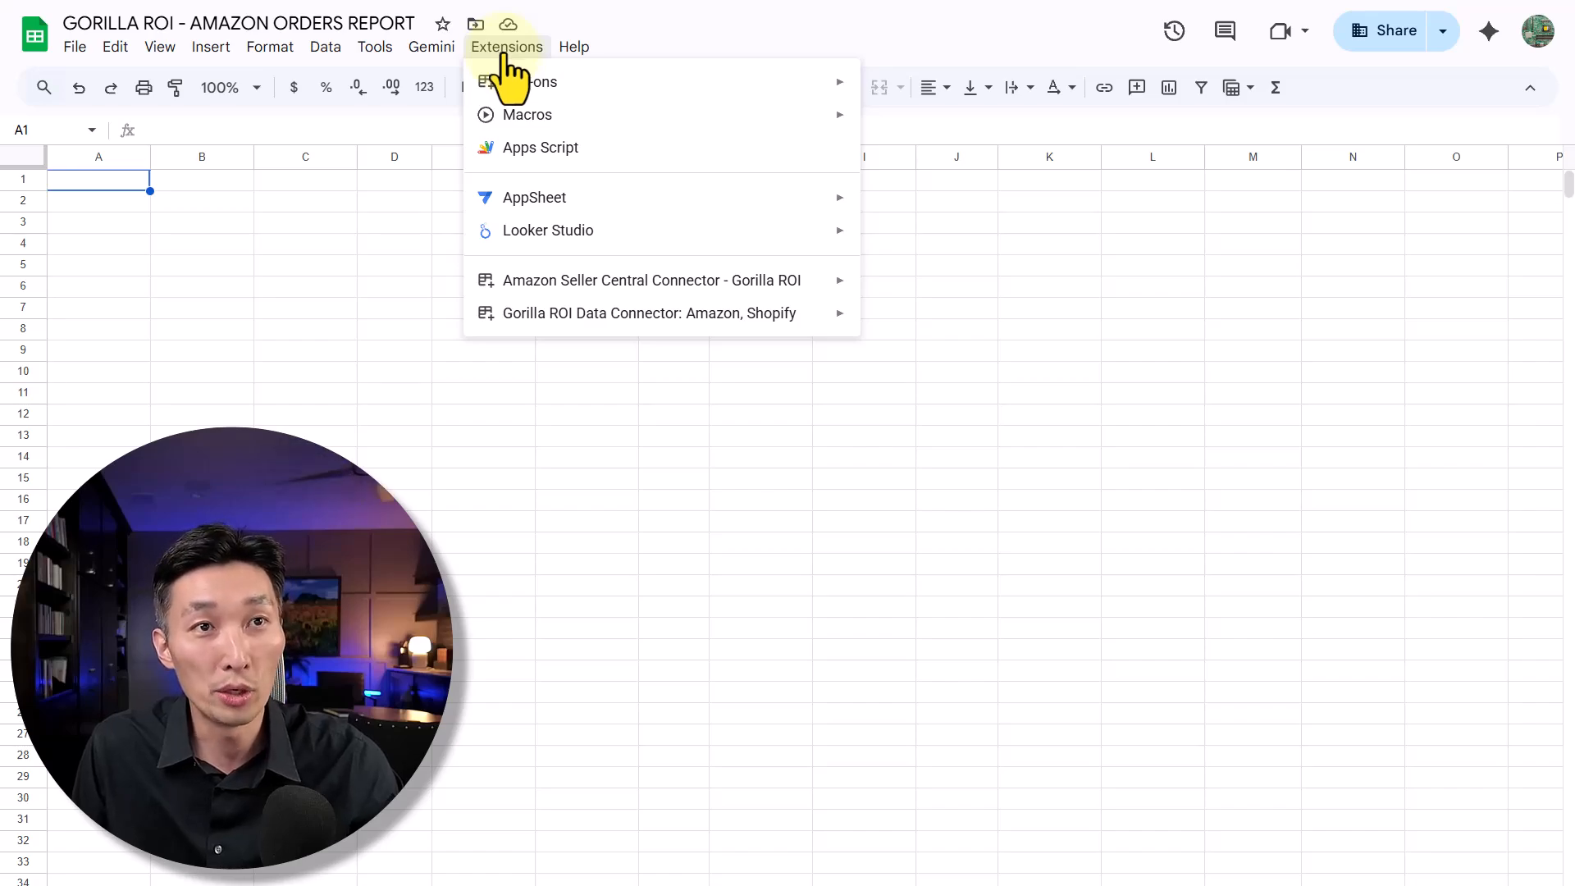
{"action": "mouse_move", "coordinate": [541, 86]}
{"action": "left_click", "coordinate": [959, 91]}
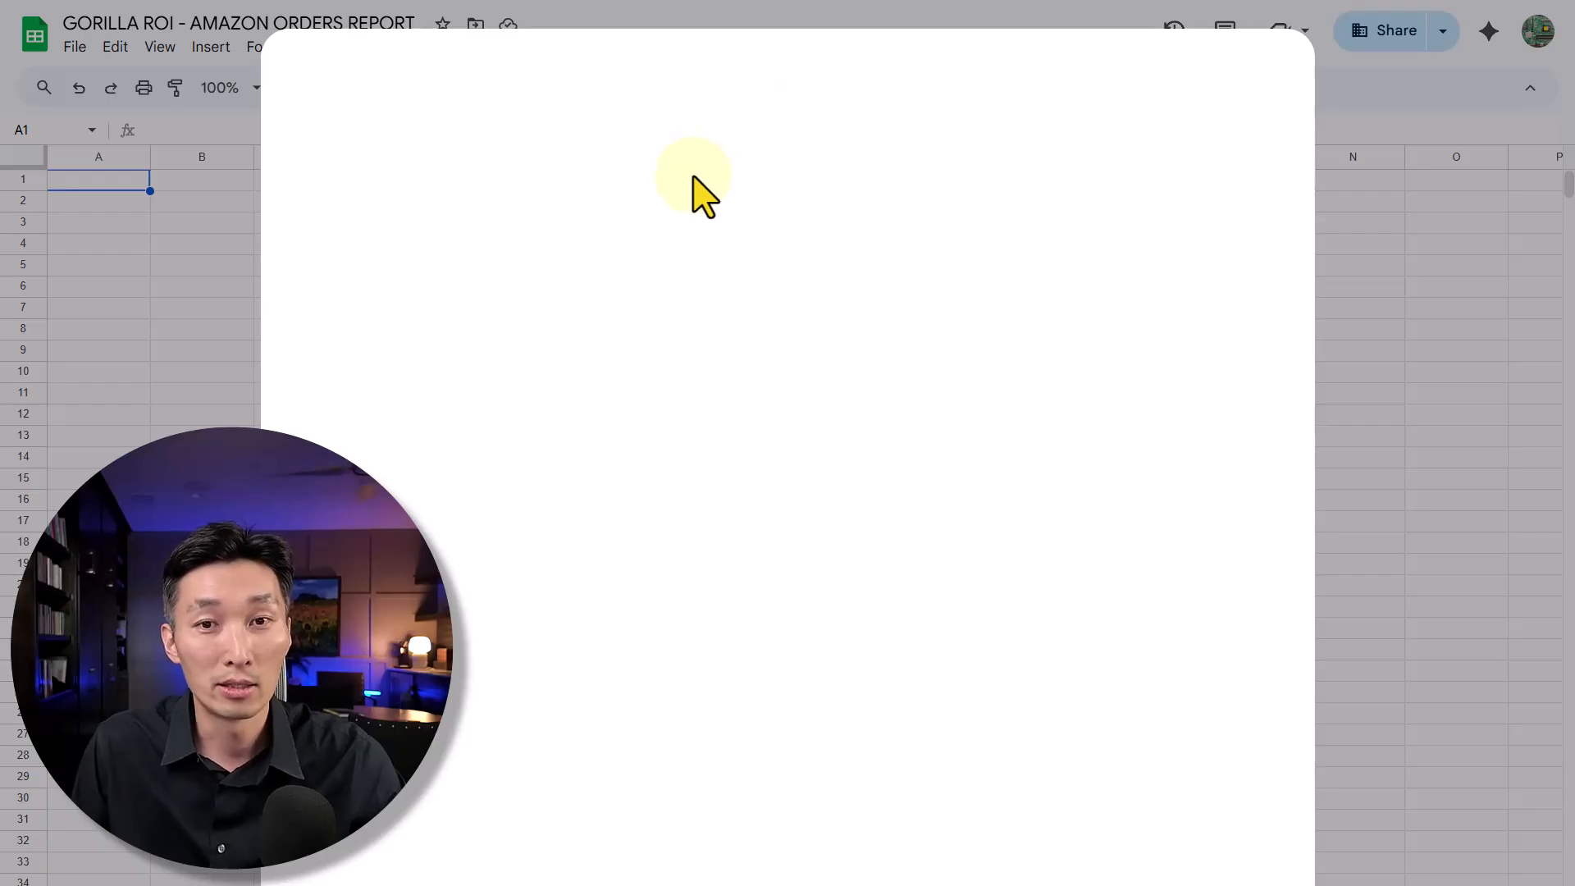
{"action": "left_click", "coordinate": [848, 79]}
{"action": "type", "text": "gorilla roi"}
{"action": "key", "text": "Return"}
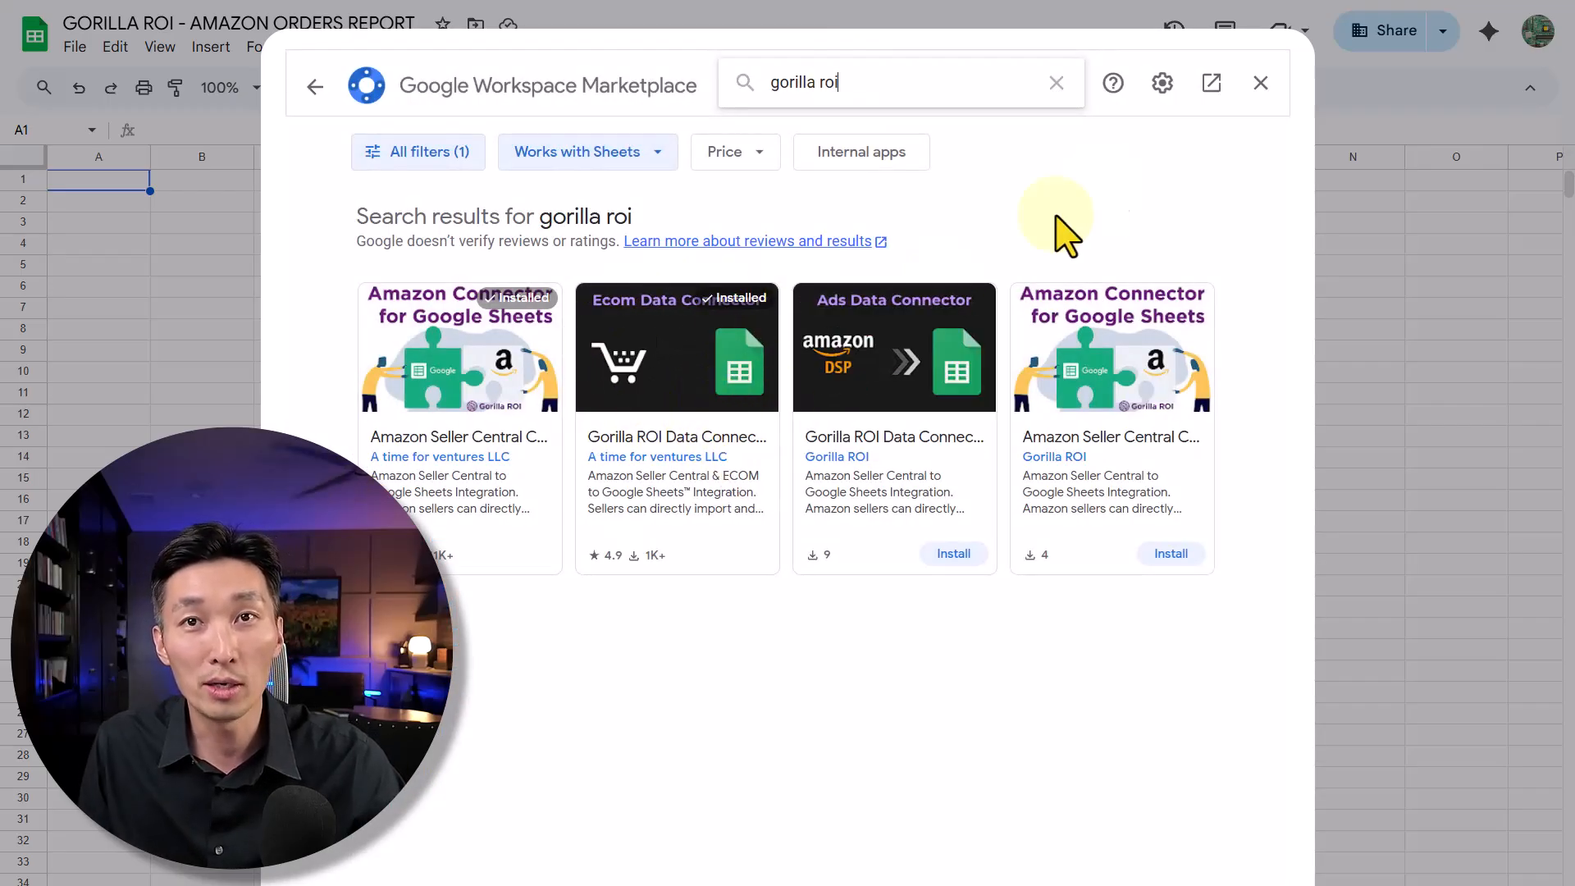
{"action": "left_click", "coordinate": [714, 397]}
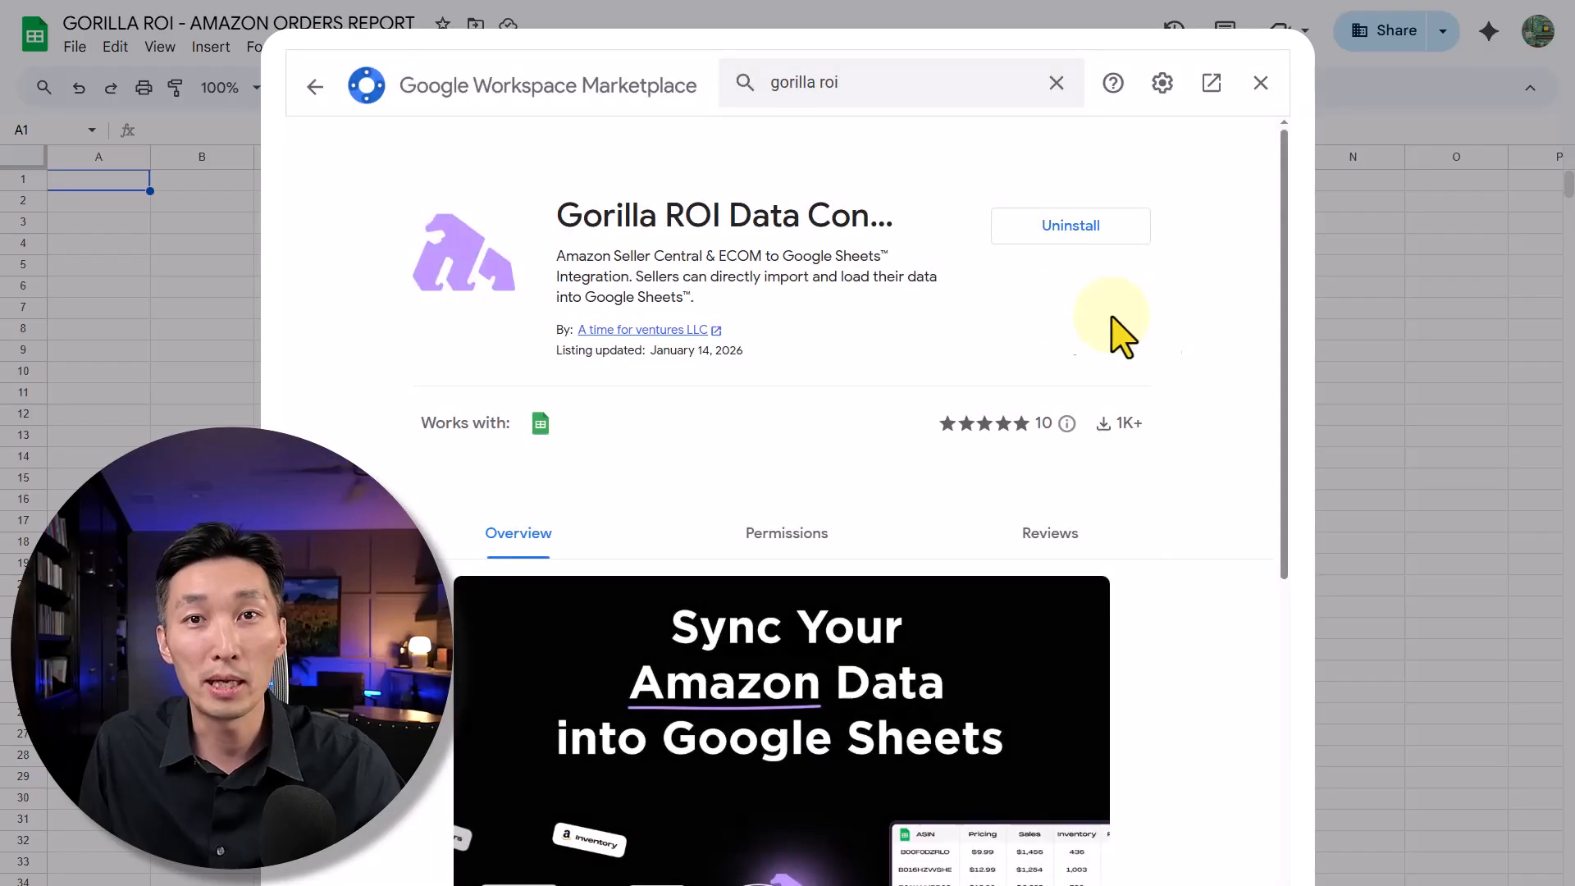
{"action": "left_click", "coordinate": [1261, 83]}
Show the sidebar of the Gorilla ROI Data Connector: Amazon, Shopify add-on
{"action": "left_click", "coordinate": [507, 47]}
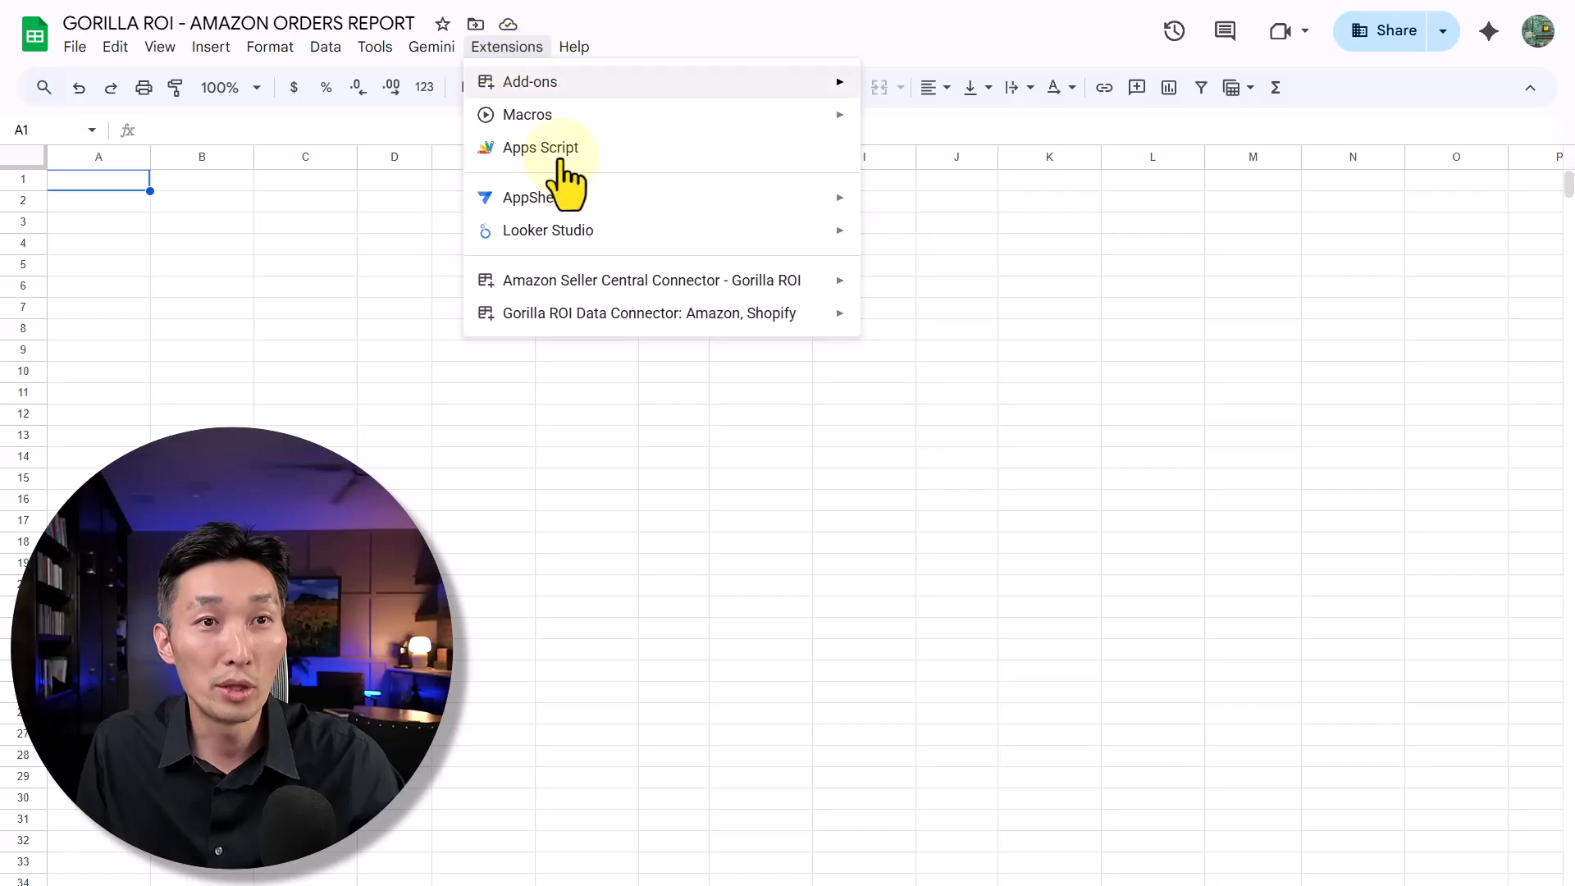
{"action": "mouse_move", "coordinate": [607, 321]}
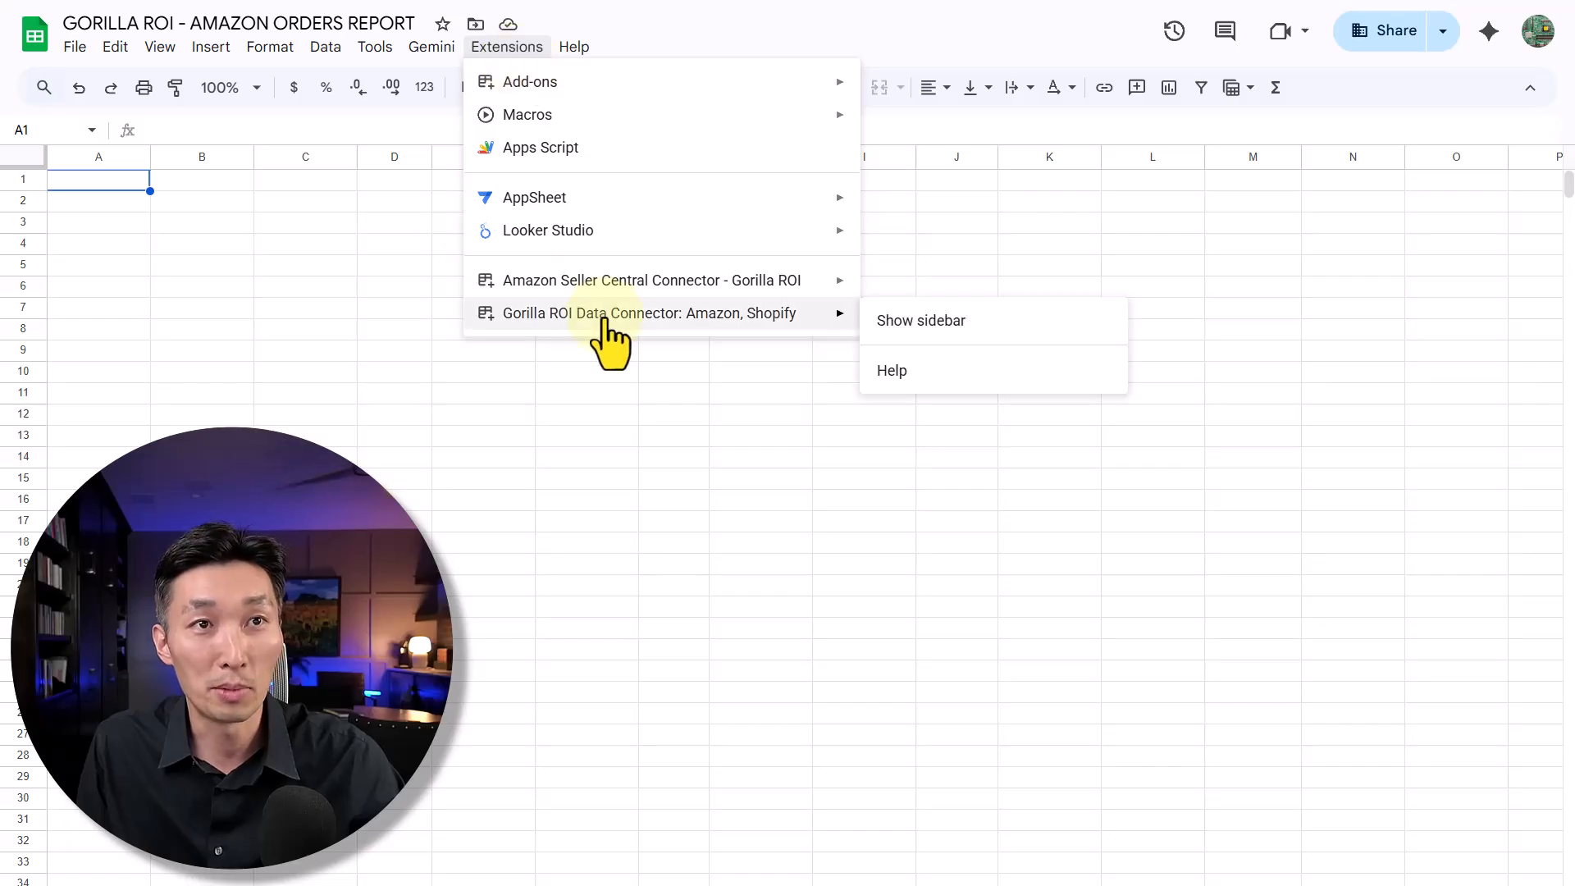
{"action": "left_click", "coordinate": [935, 322]}
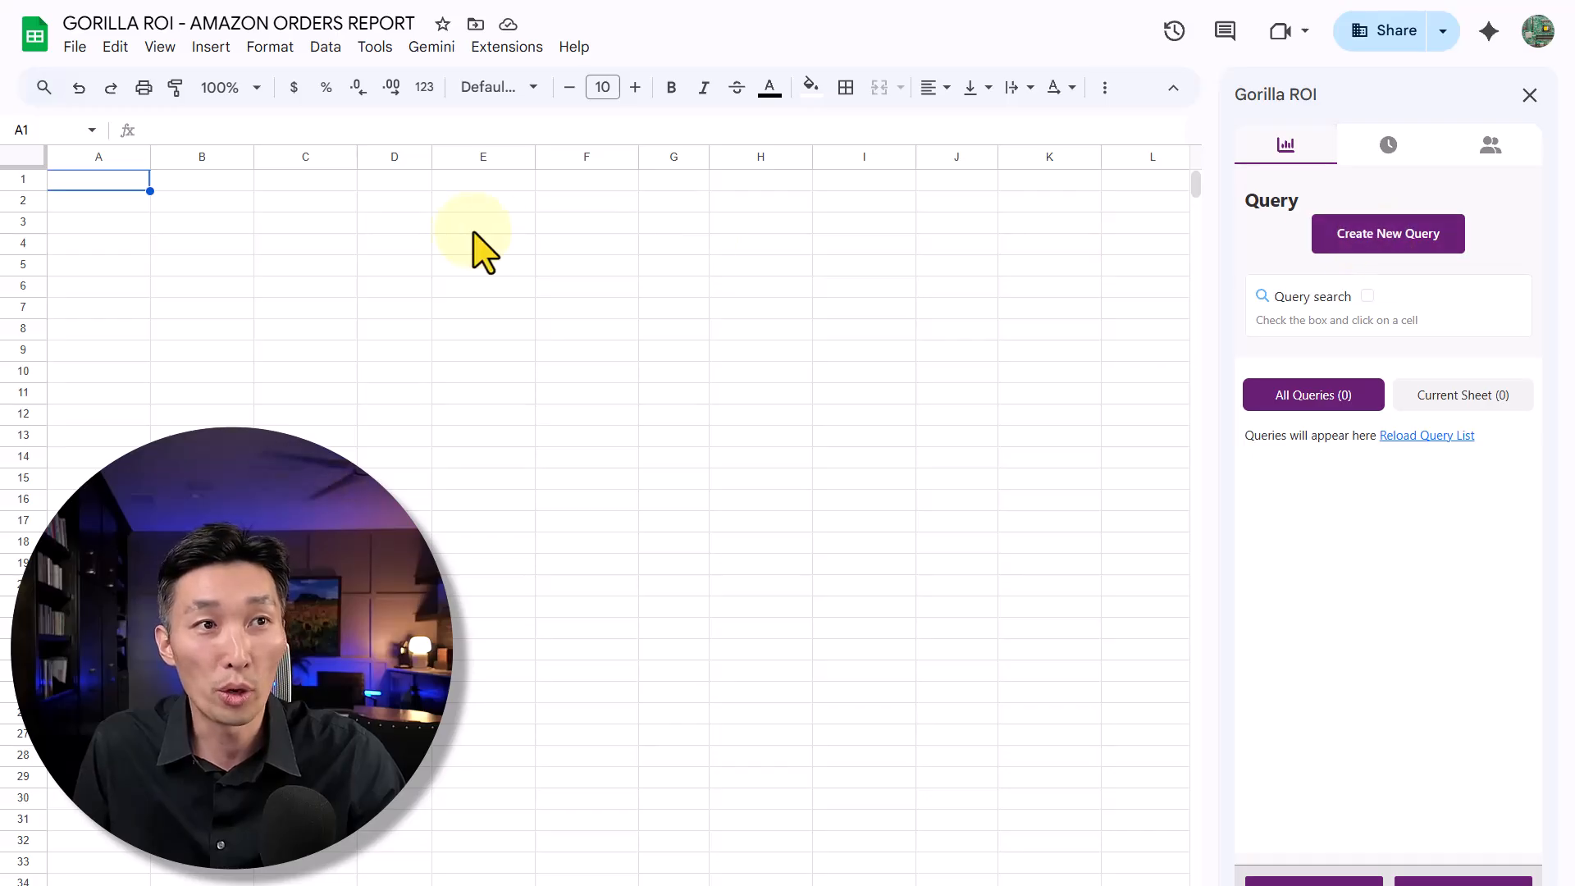
Create a new Gorilla ROI query at cell A1 with Amazon Seller Data as its data source
{"action": "left_click", "coordinate": [216, 229]}
{"action": "key", "text": "ctrl+plus"}
{"action": "key", "text": "ctrl+plus"}
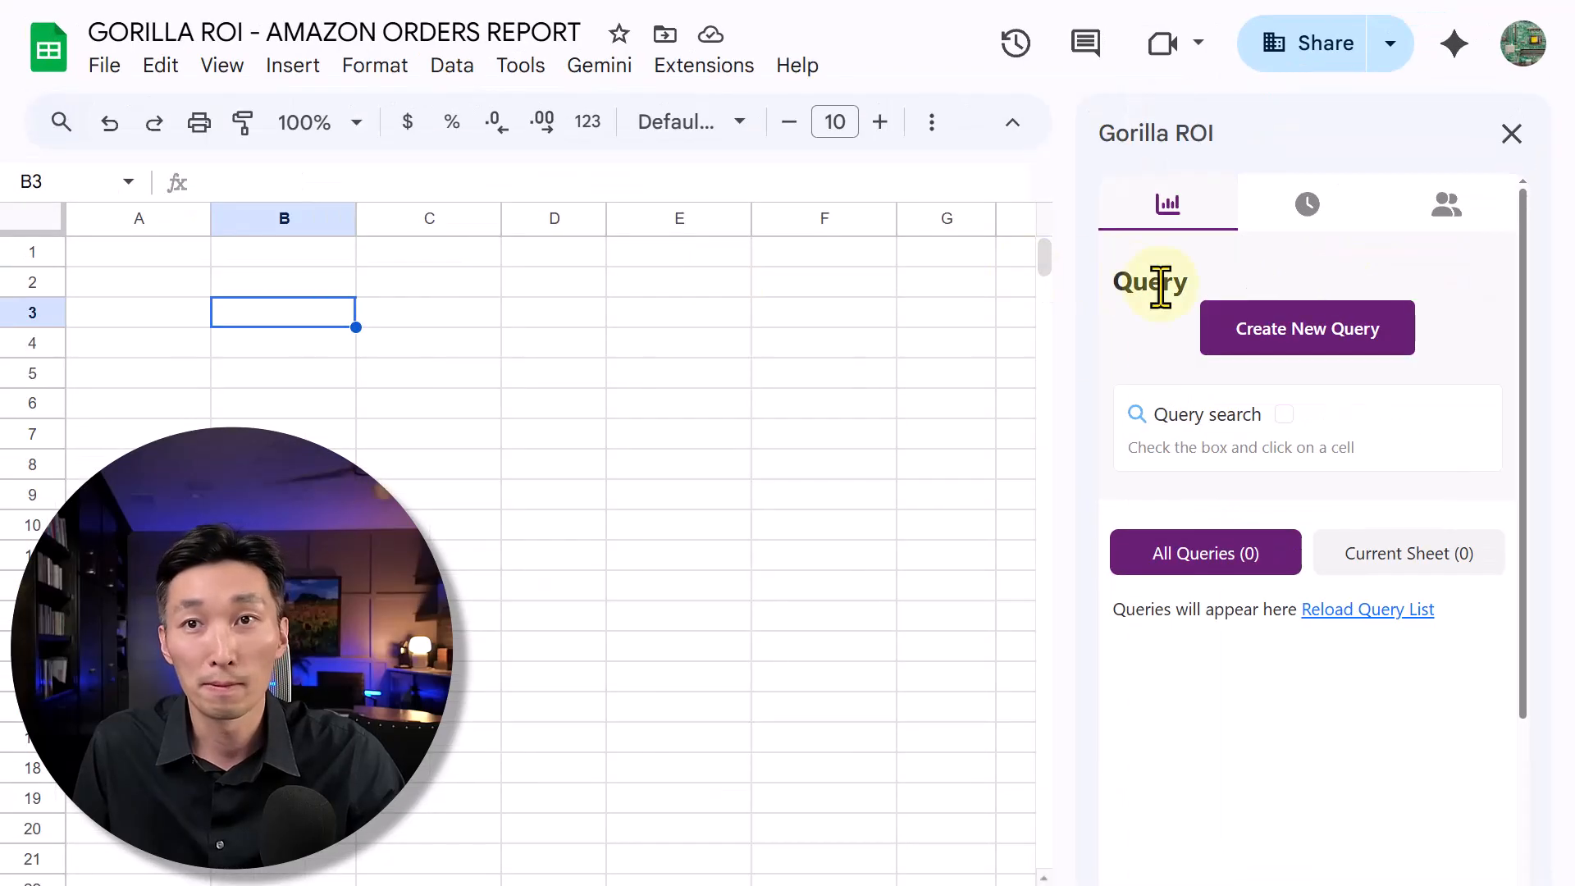
{"action": "left_click", "coordinate": [188, 256]}
{"action": "left_click", "coordinate": [1249, 337]}
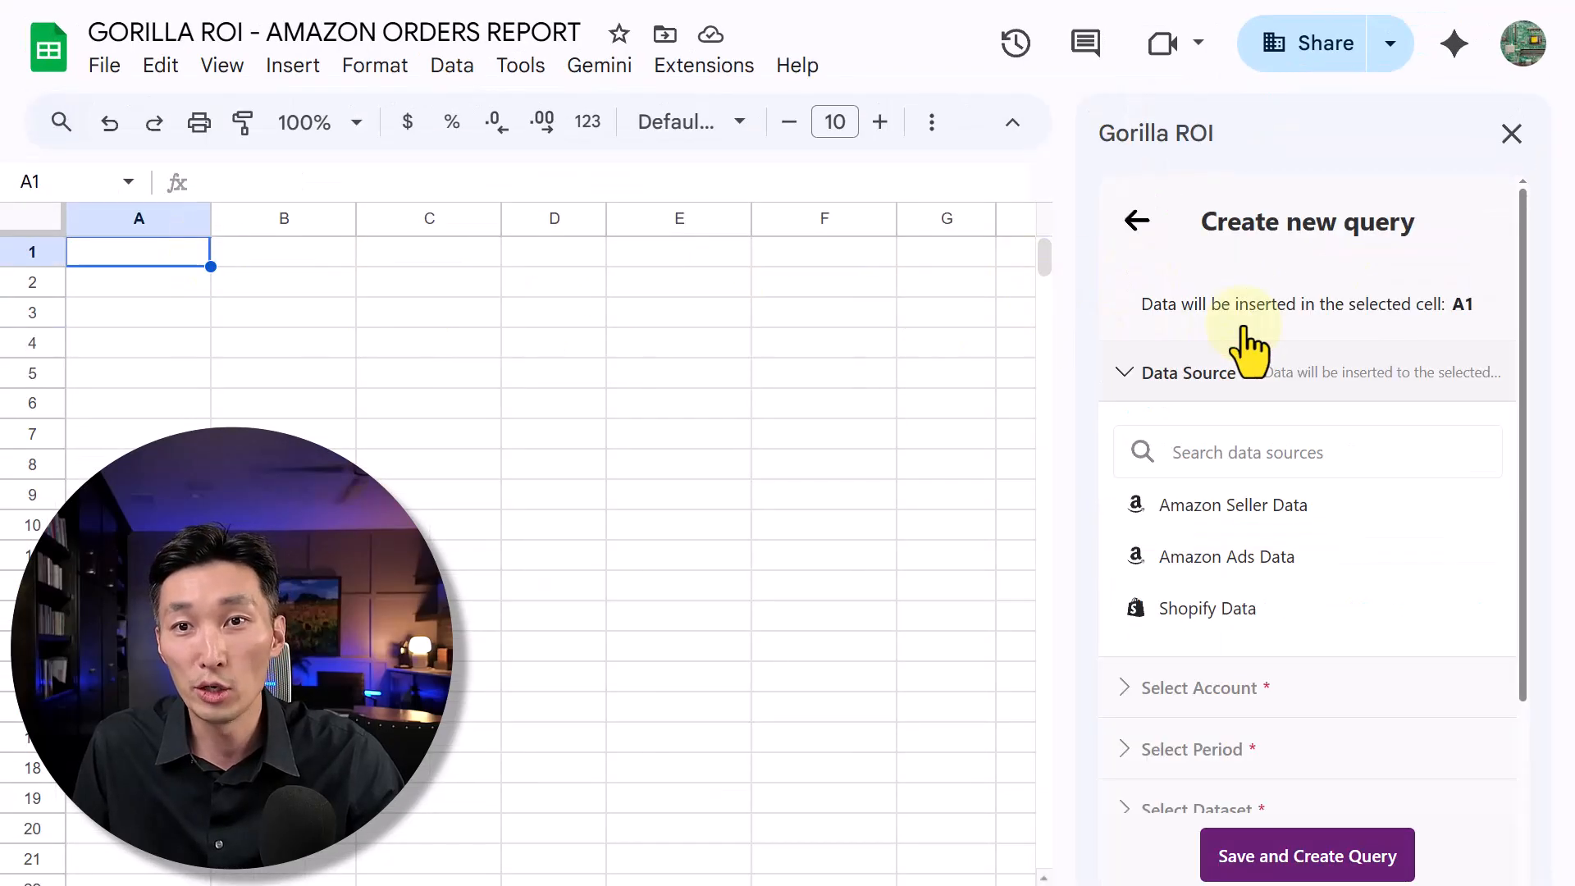
{"action": "left_click", "coordinate": [1281, 510]}
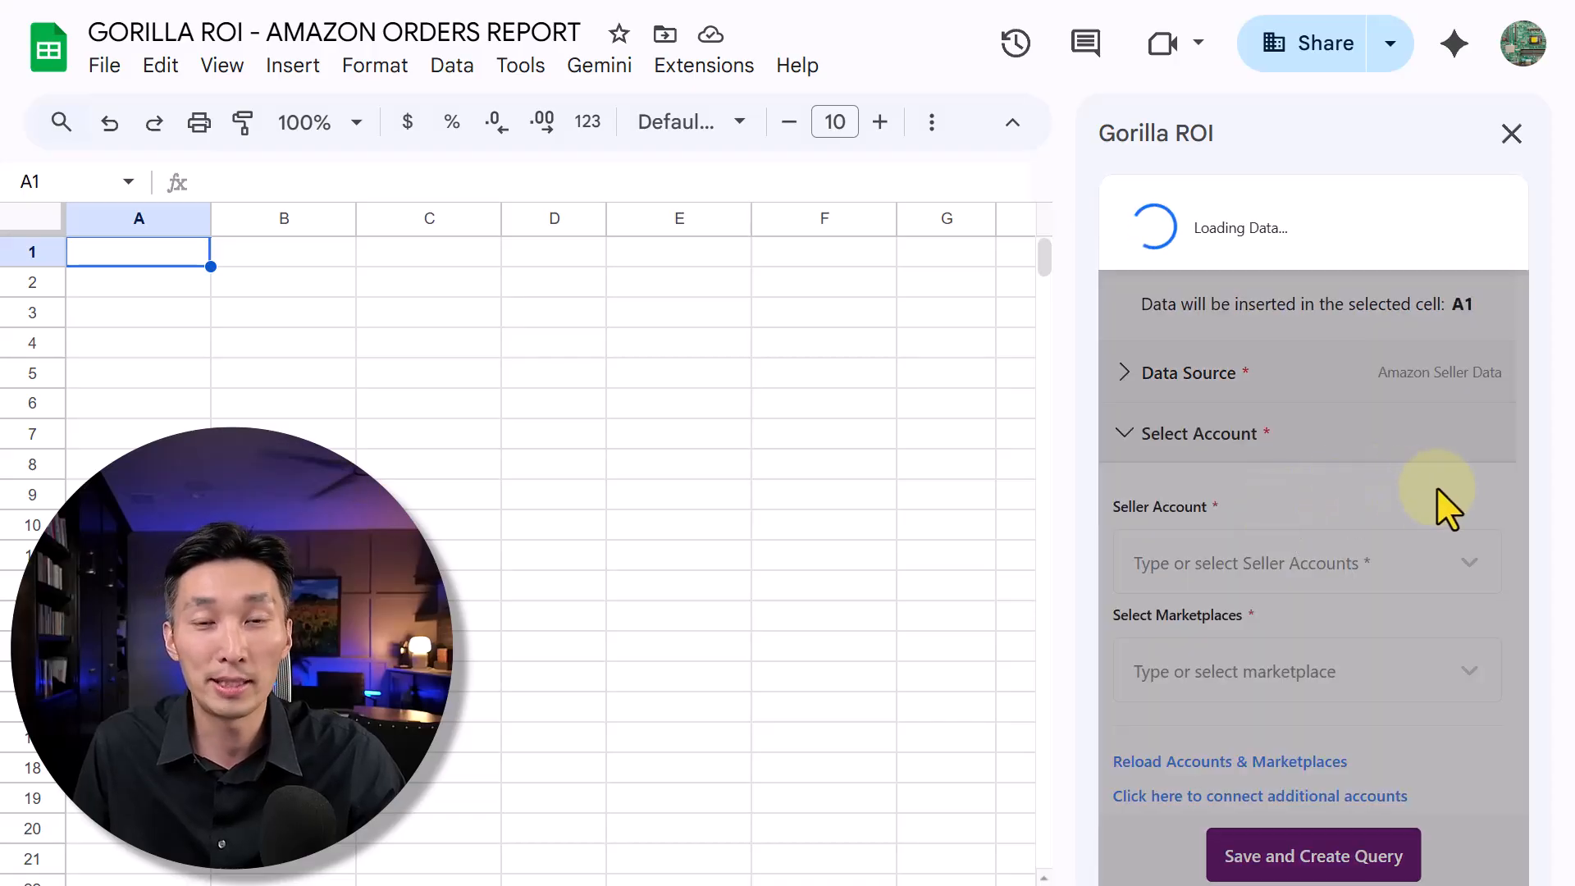
Set the query's seller account to TESTSELLER2 with the US marketplace, dismissing the reauthorization warning
{"action": "left_click", "coordinate": [1437, 489]}
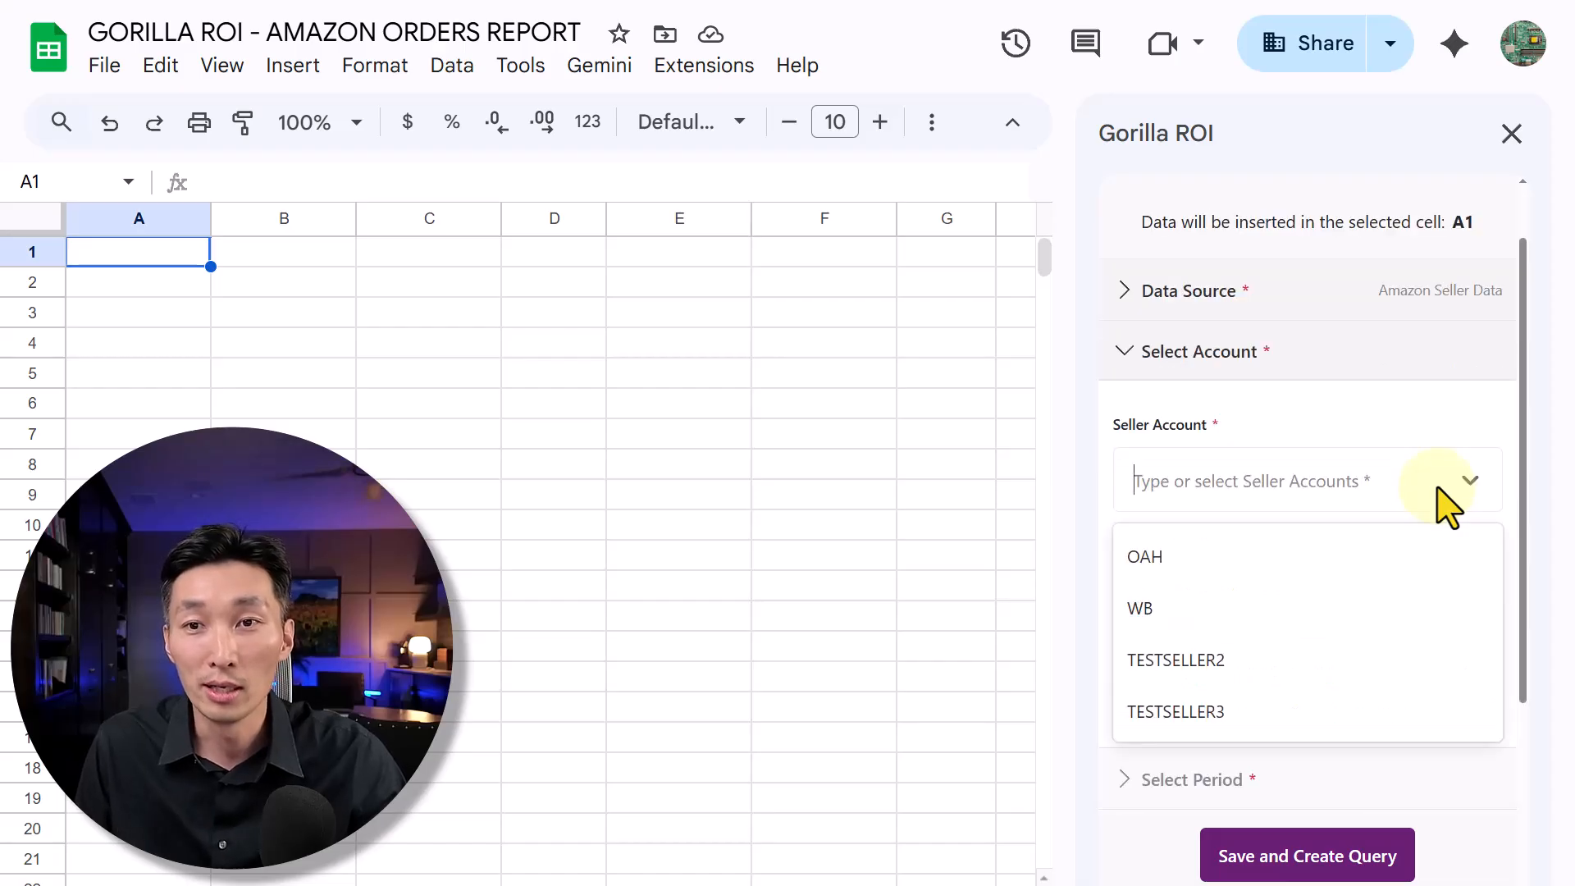
{"action": "left_click", "coordinate": [1340, 675]}
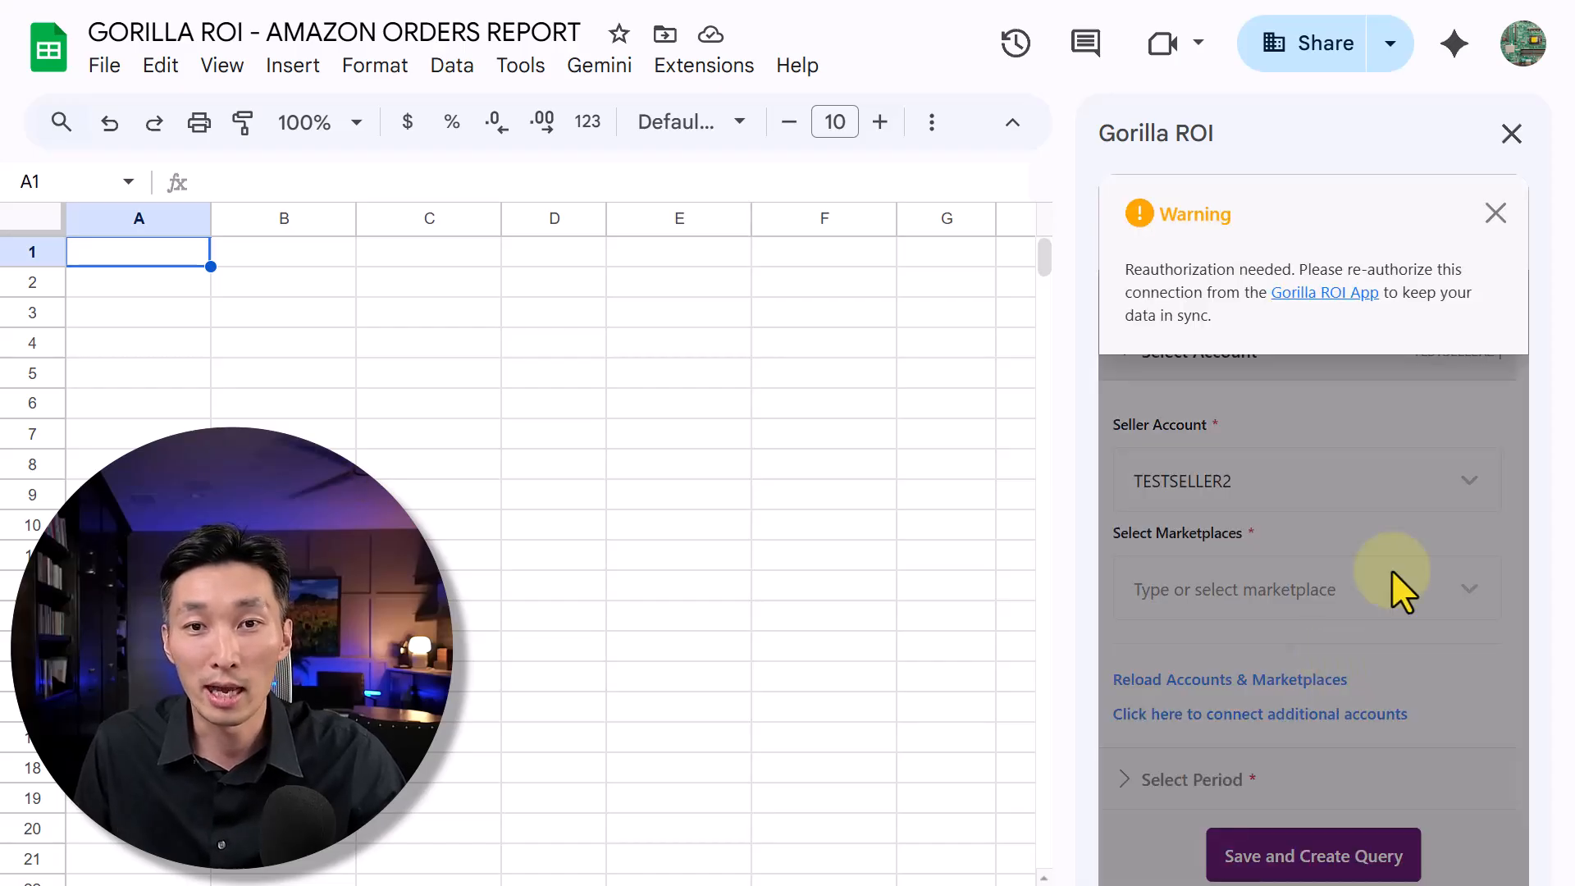
{"action": "left_click", "coordinate": [1494, 215]}
{"action": "scroll", "coordinate": [1452, 508], "scroll_direction": "down", "scroll_amount": 4}
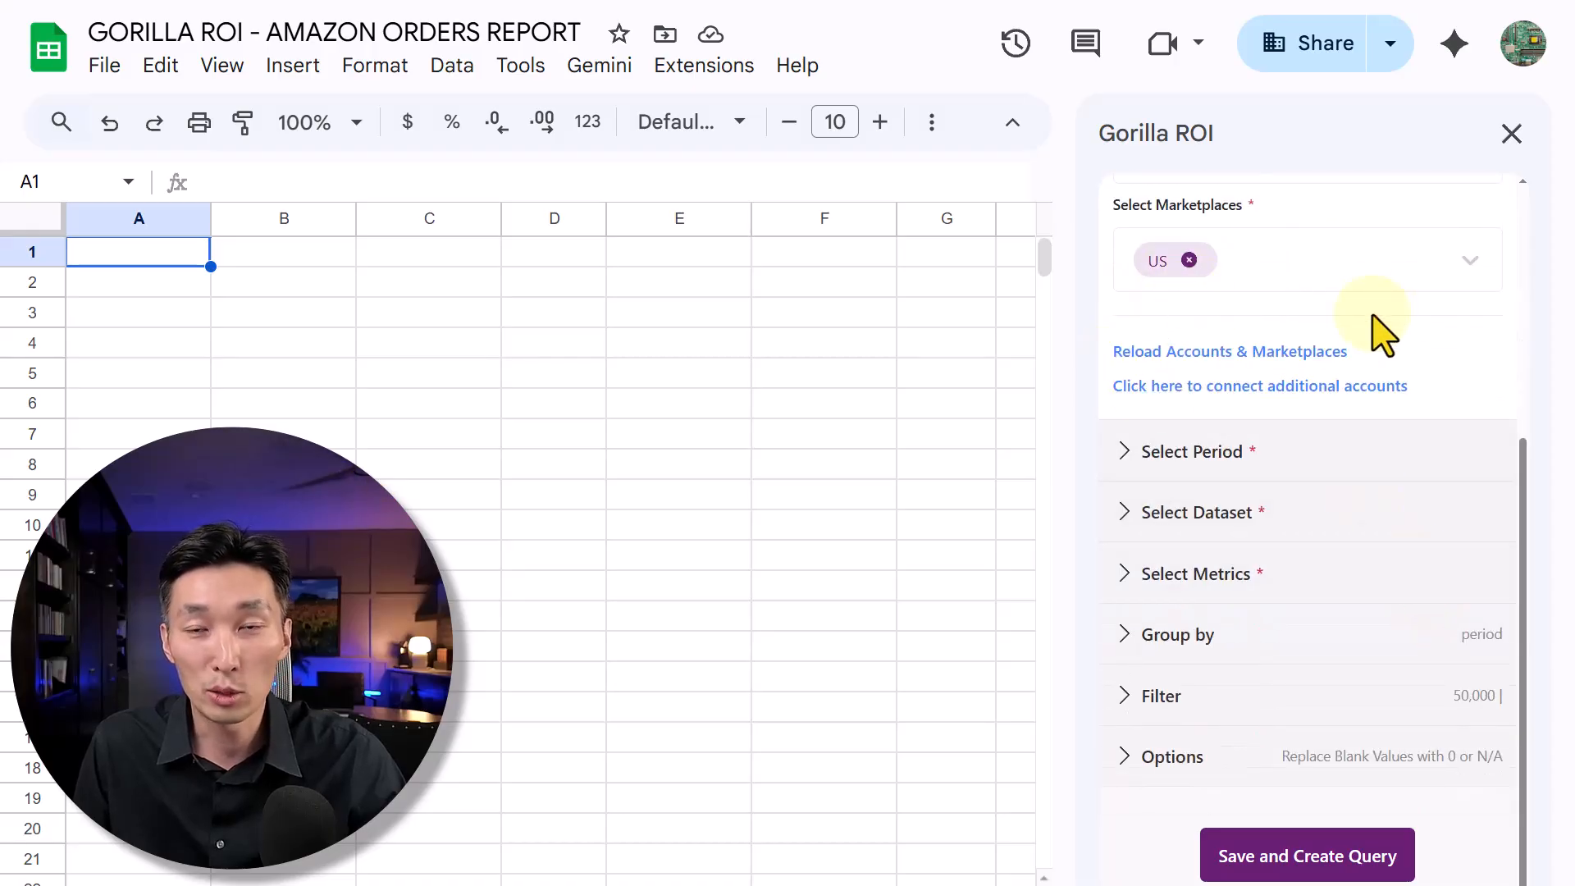
Set the query's date range to Last 30 Days
{"action": "scroll", "coordinate": [1395, 333], "scroll_direction": "down", "scroll_amount": 1}
{"action": "left_click", "coordinate": [1303, 428]}
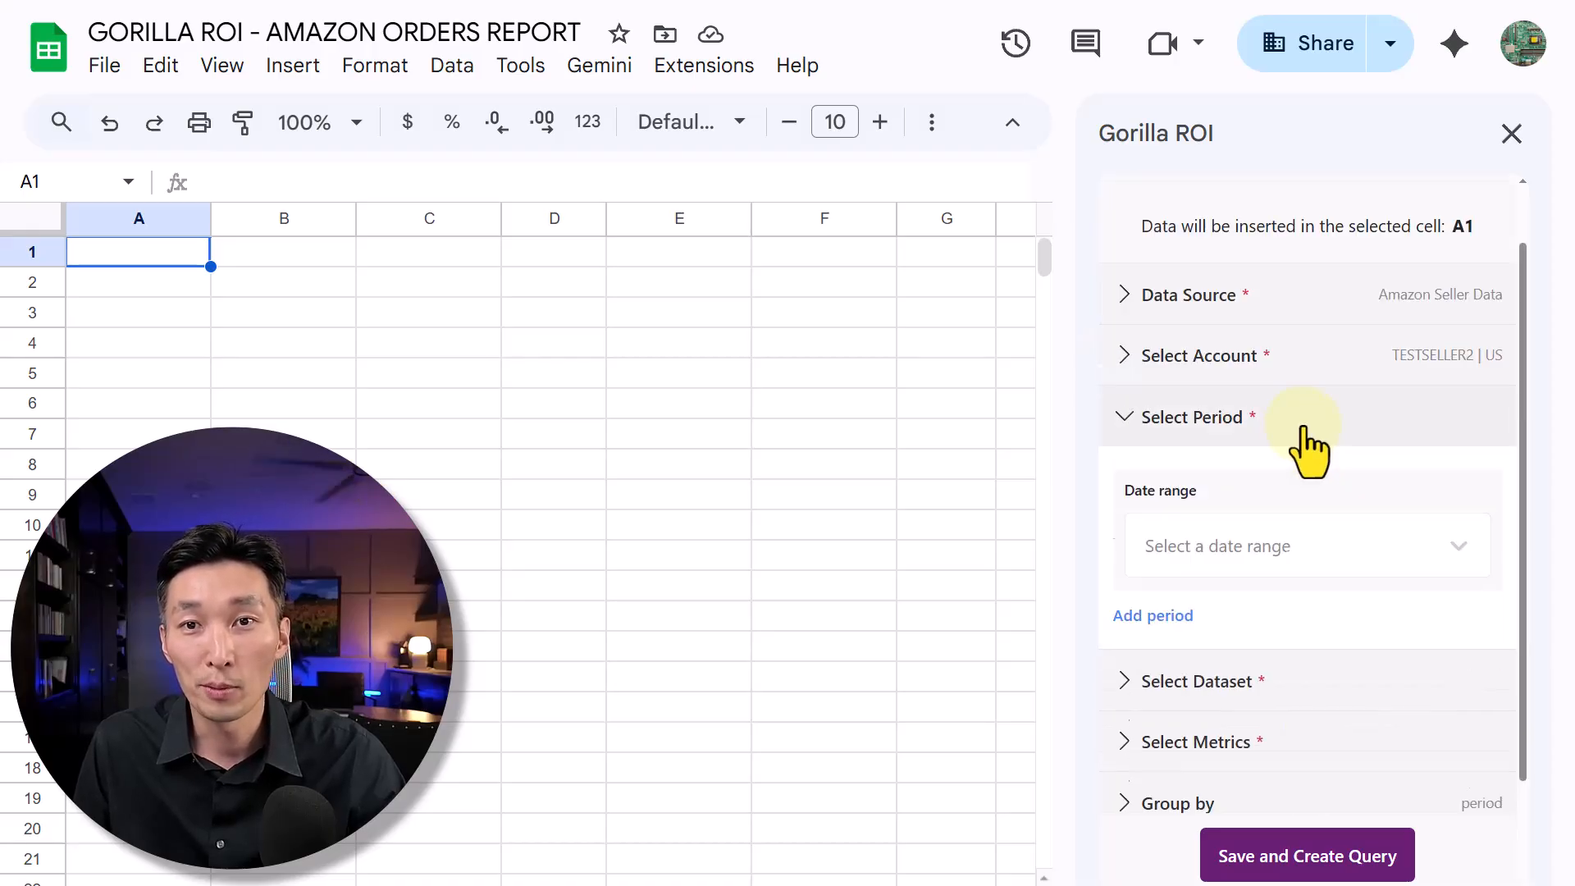
{"action": "scroll", "coordinate": [1321, 410], "scroll_direction": "down", "scroll_amount": 3}
{"action": "left_click", "coordinate": [1344, 343]}
{"action": "scroll", "coordinate": [1334, 492], "scroll_direction": "down", "scroll_amount": 2}
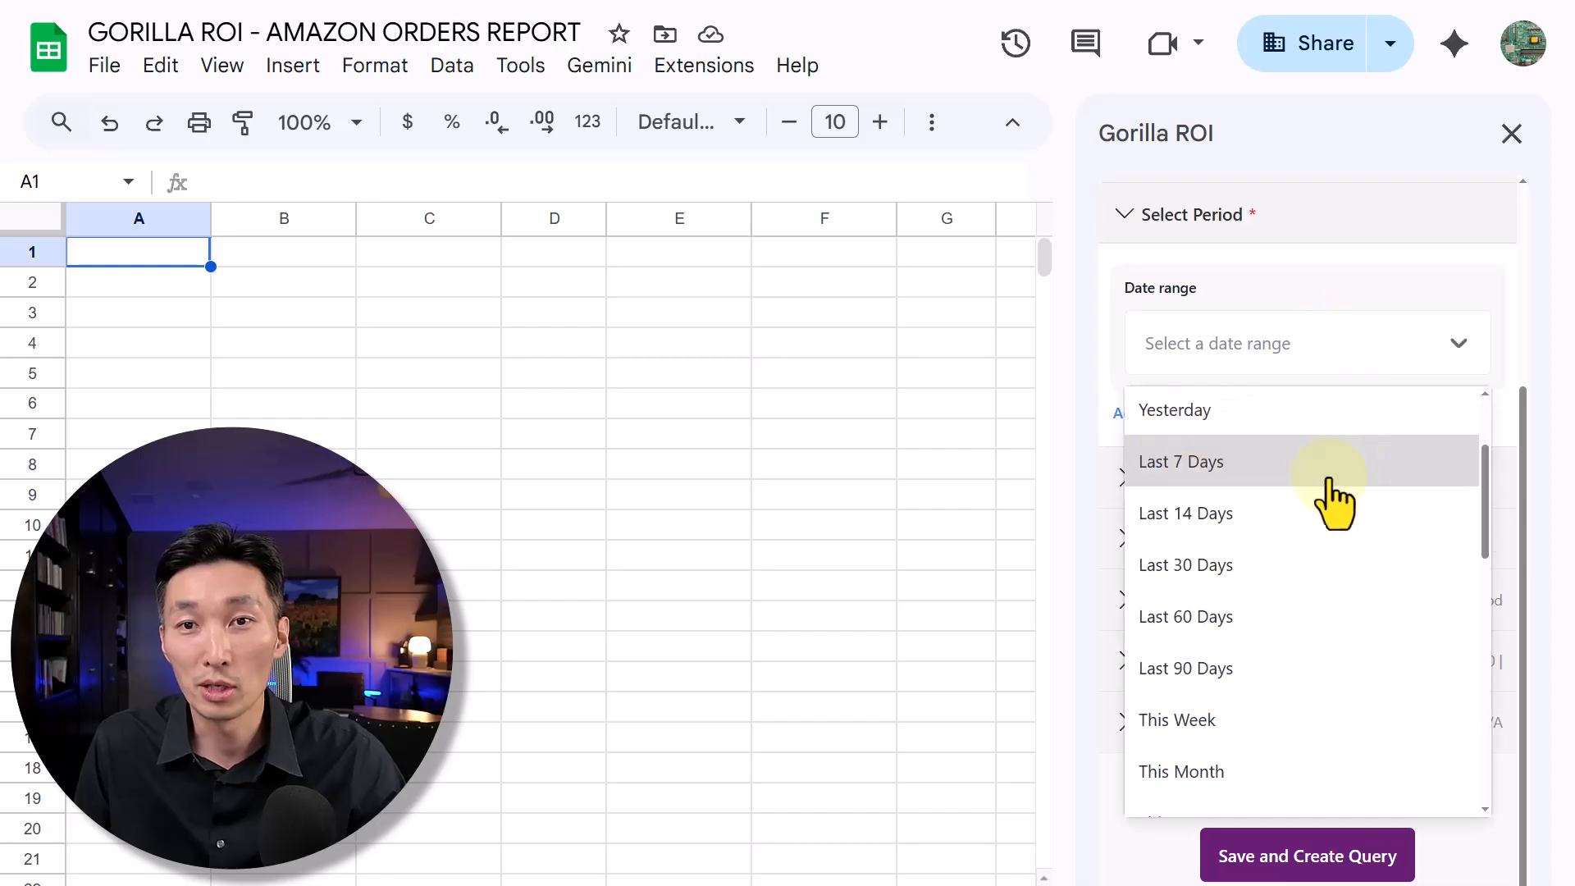
{"action": "left_click", "coordinate": [1311, 566]}
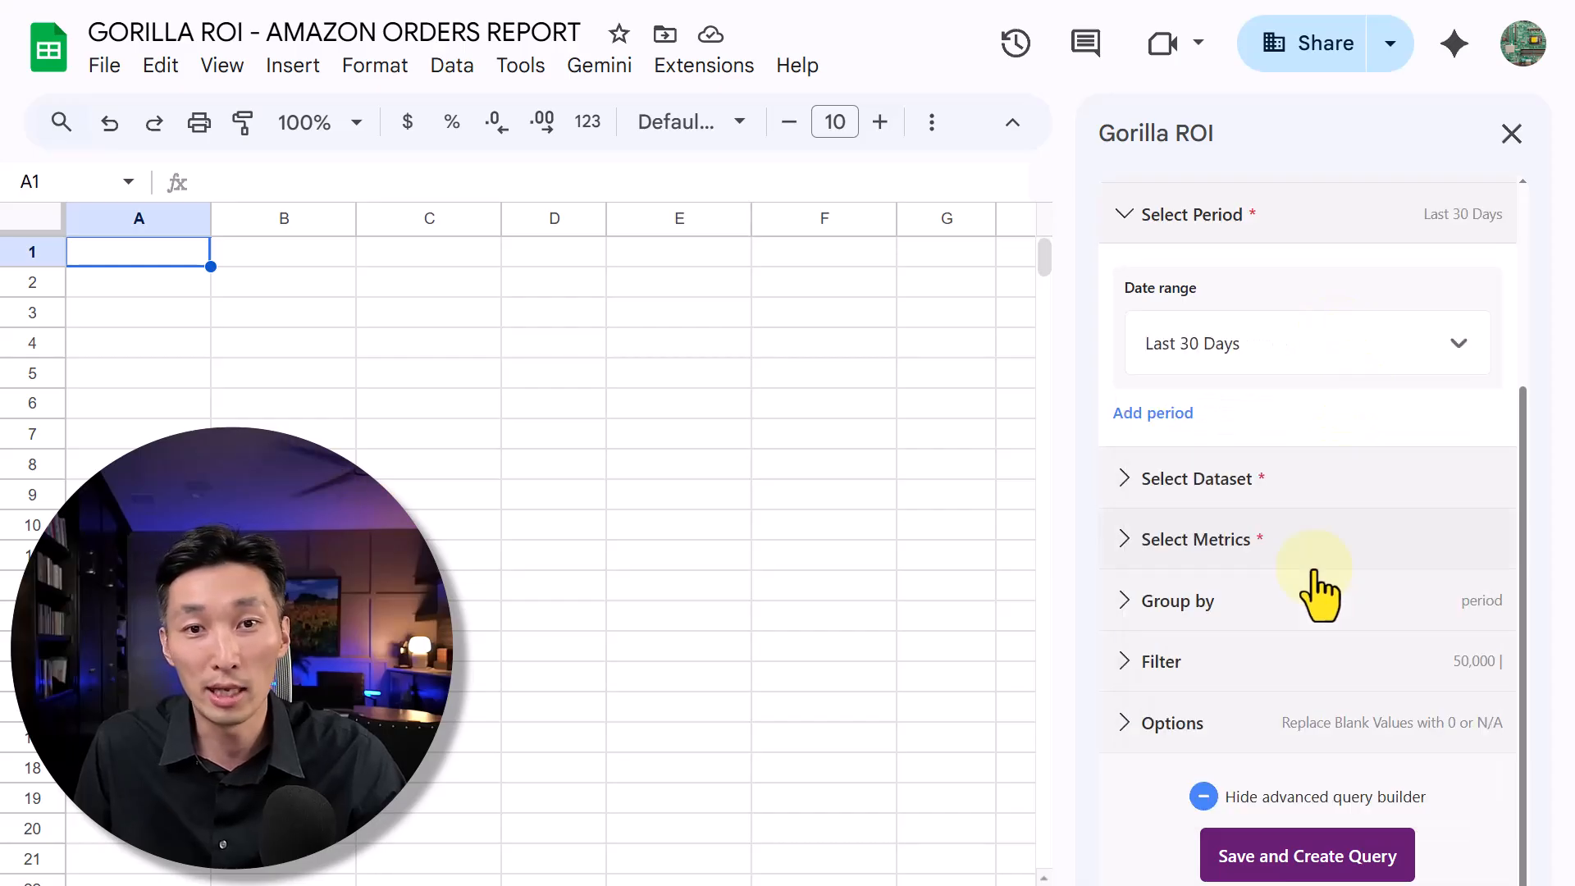
Search the query's datasets for "order" and choose Orders
{"action": "left_click", "coordinate": [1310, 485]}
{"action": "left_click", "coordinate": [1323, 464]}
{"action": "type", "text": "order"}
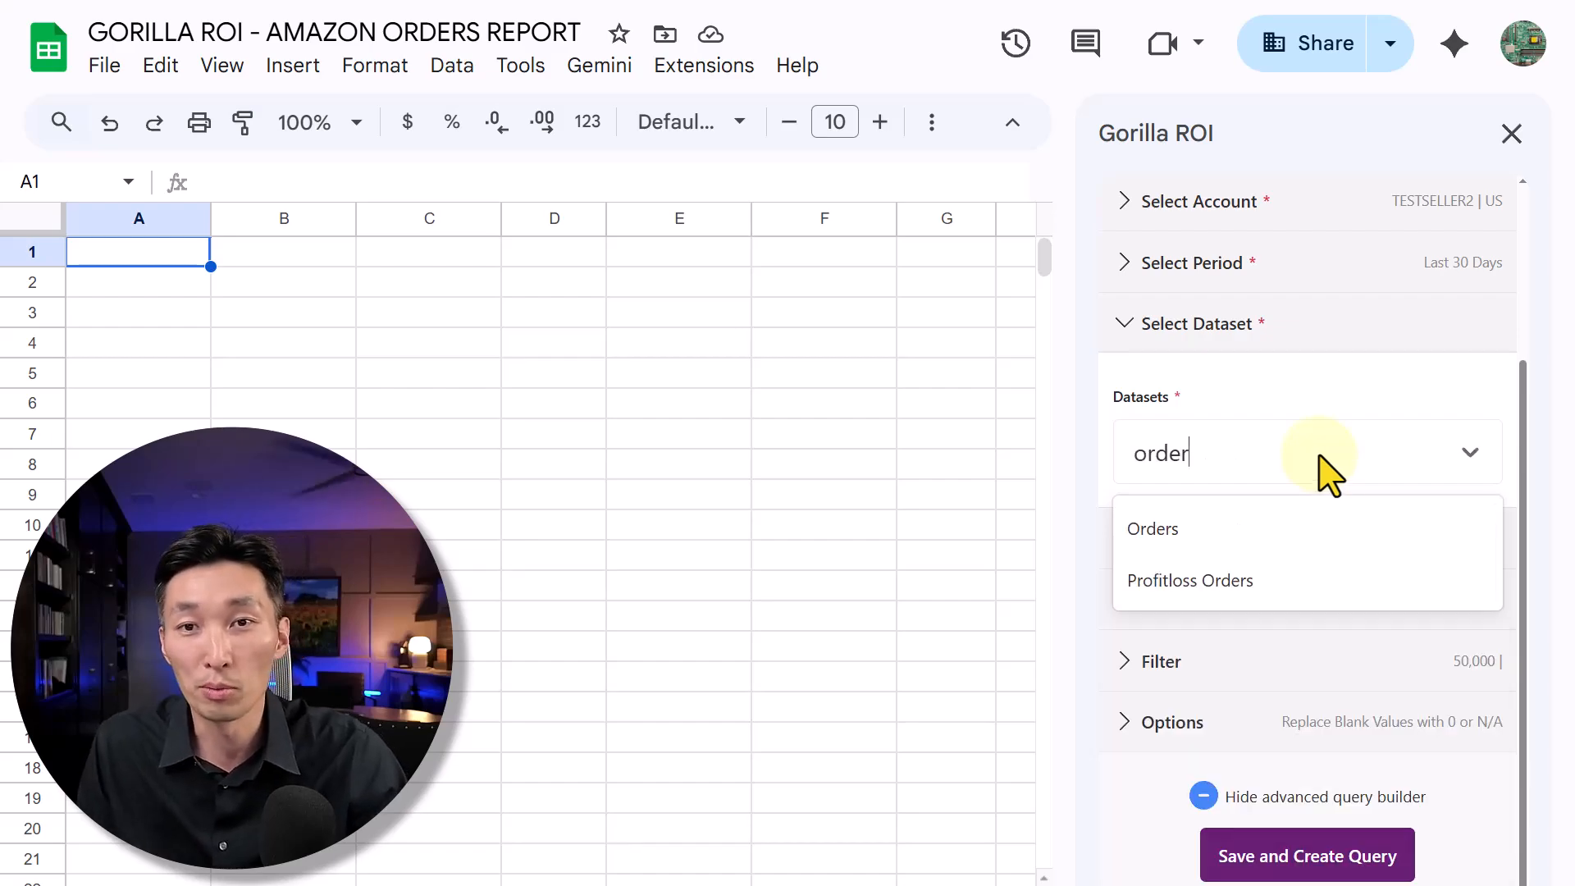
{"action": "left_click", "coordinate": [1267, 541]}
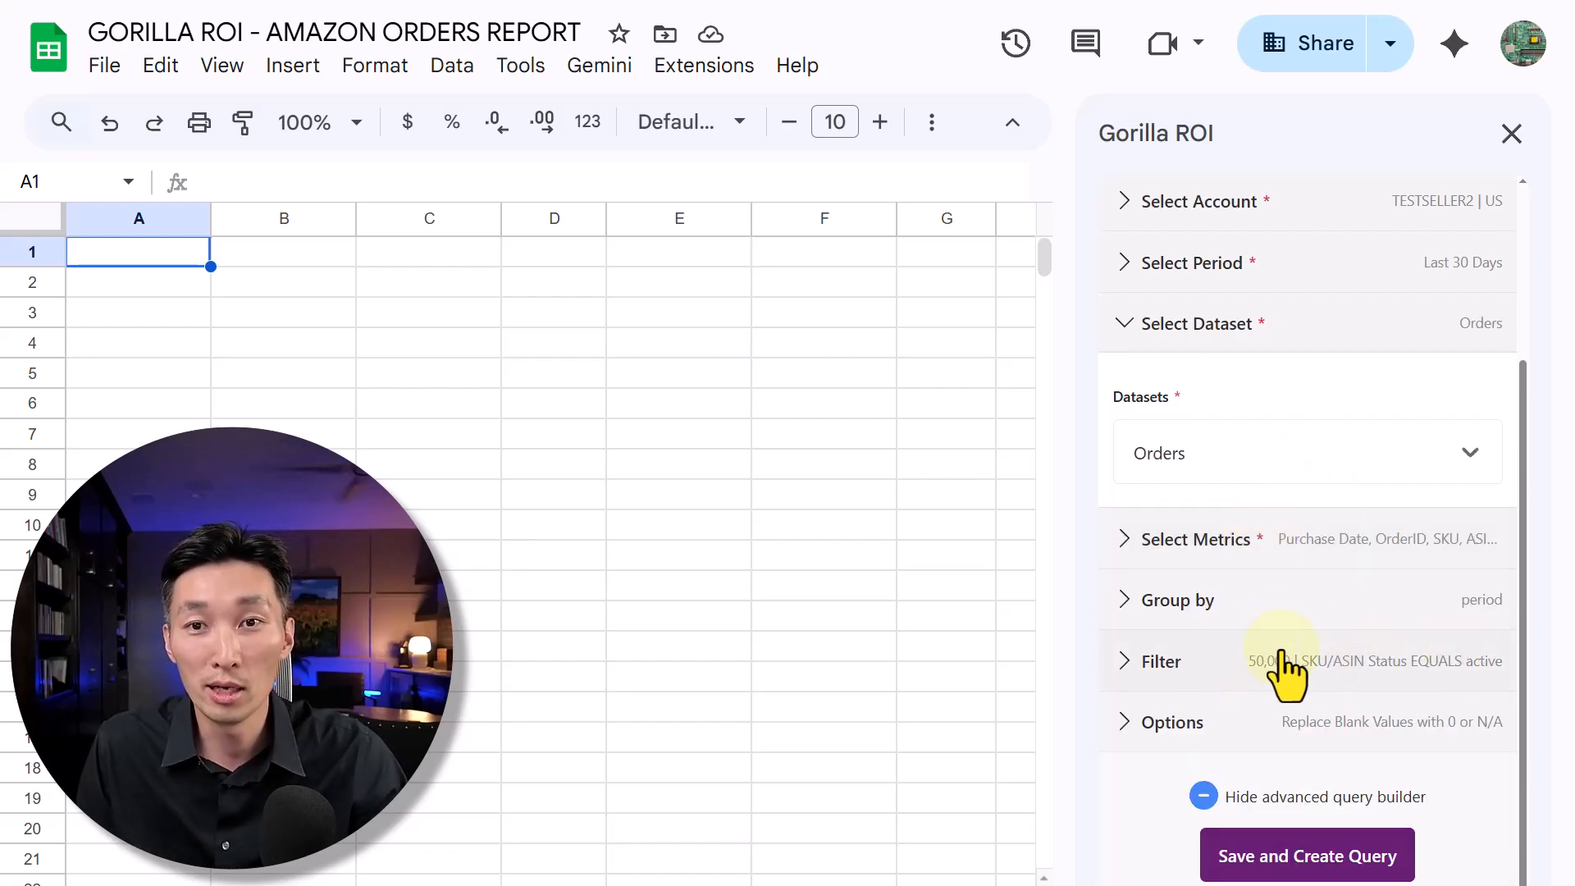
Include all available metrics of the Orders dataset in the query
{"action": "left_click", "coordinate": [1204, 558]}
{"action": "scroll", "coordinate": [1382, 573], "scroll_direction": "down", "scroll_amount": 2}
{"action": "left_click", "coordinate": [1388, 419]}
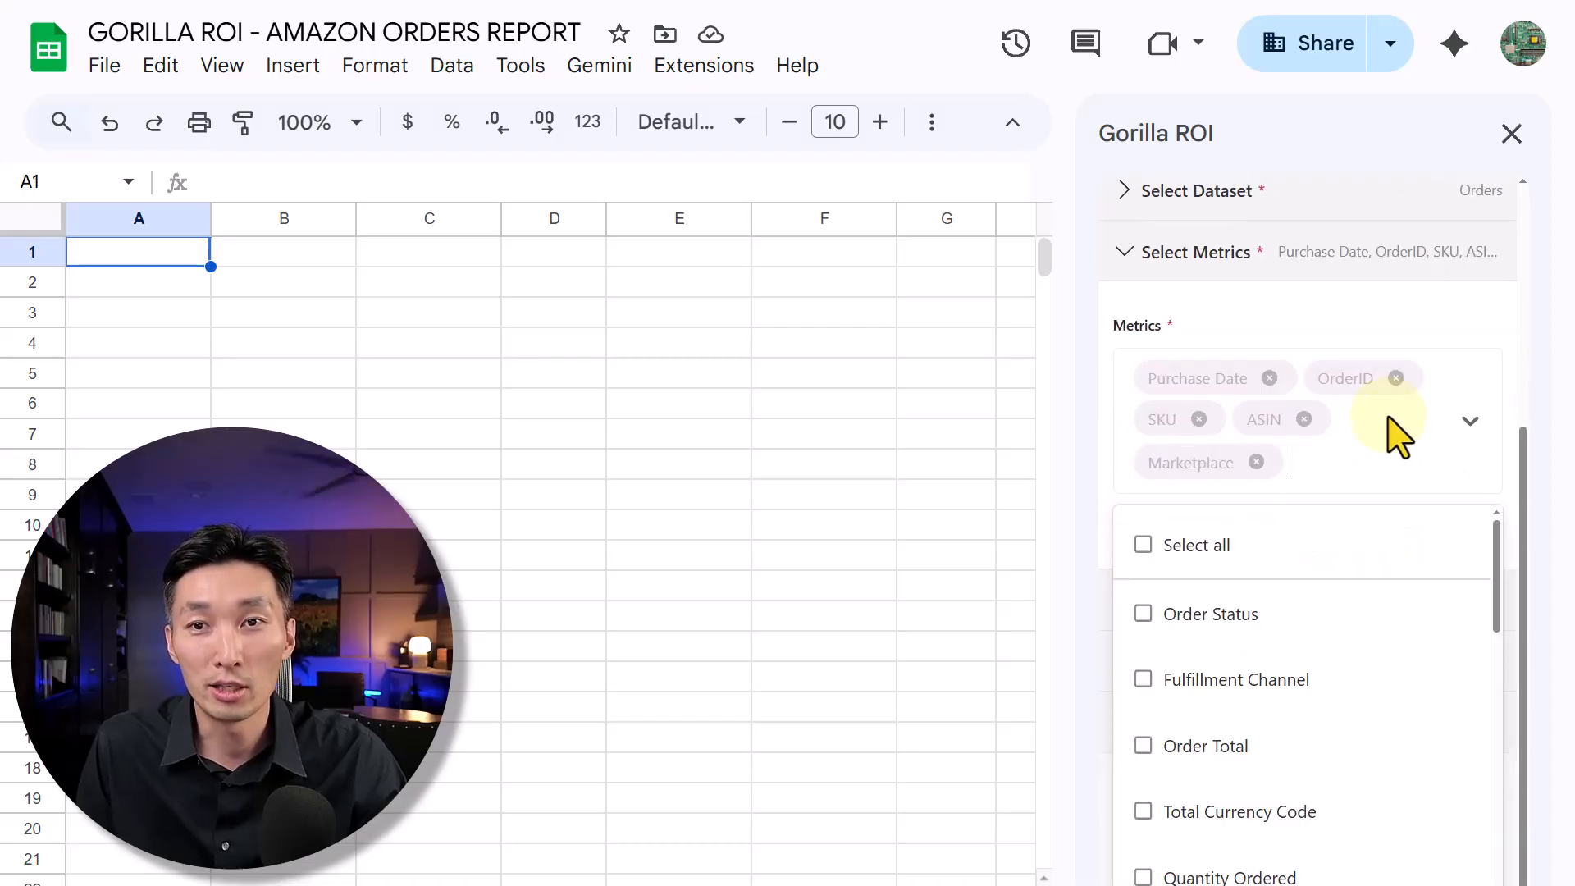
{"action": "left_click_drag", "start_coordinate": [1504, 598], "coordinate": [1512, 557]}
{"action": "left_click", "coordinate": [1274, 575]}
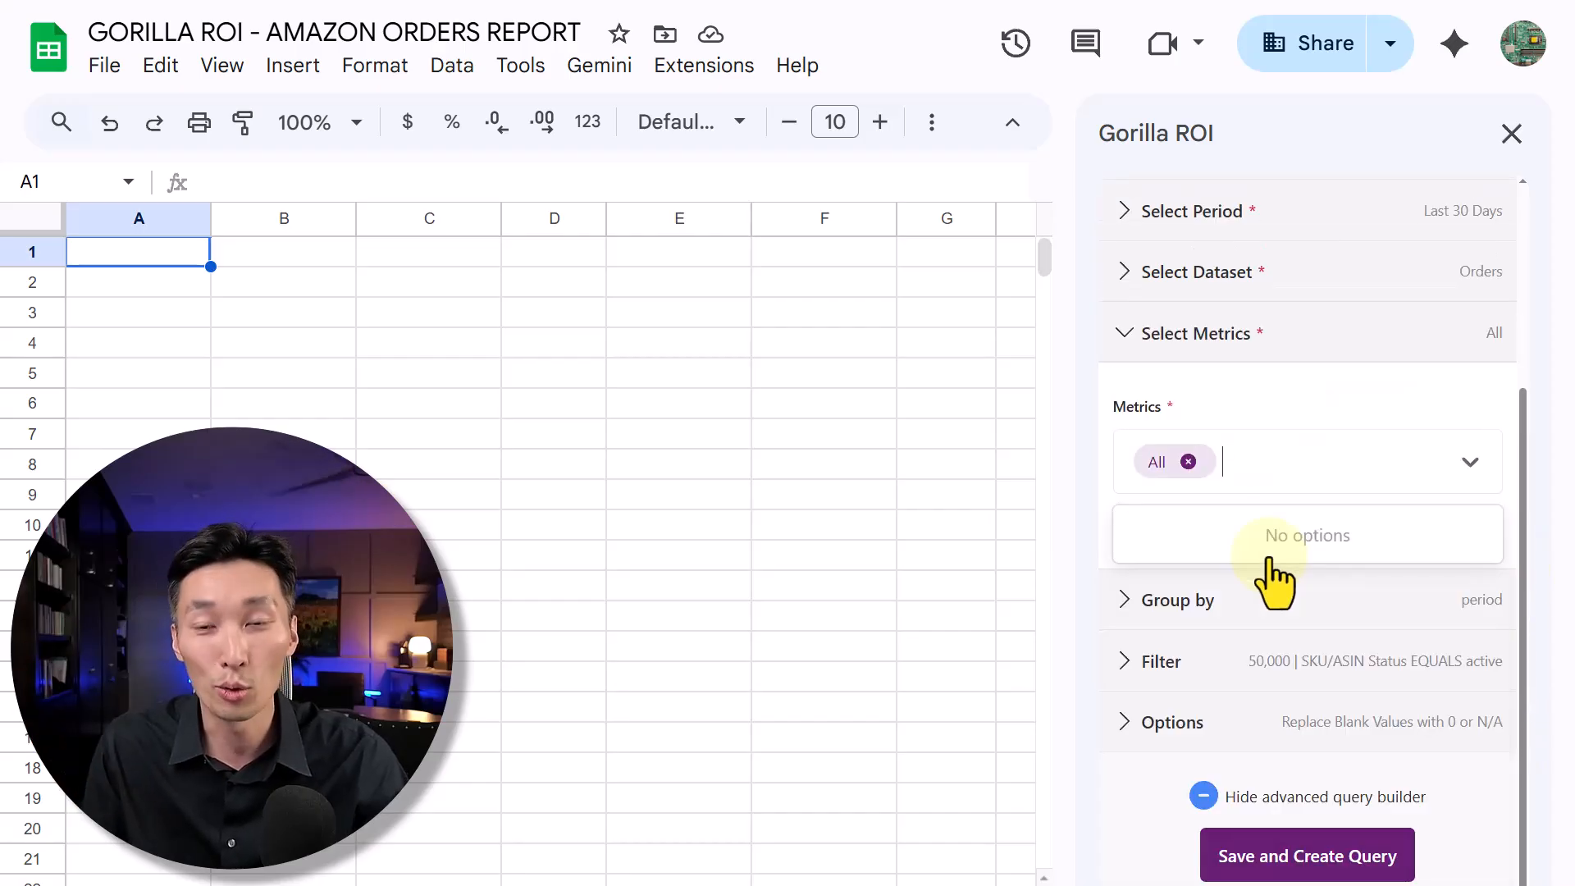
{"action": "left_click", "coordinate": [1446, 420]}
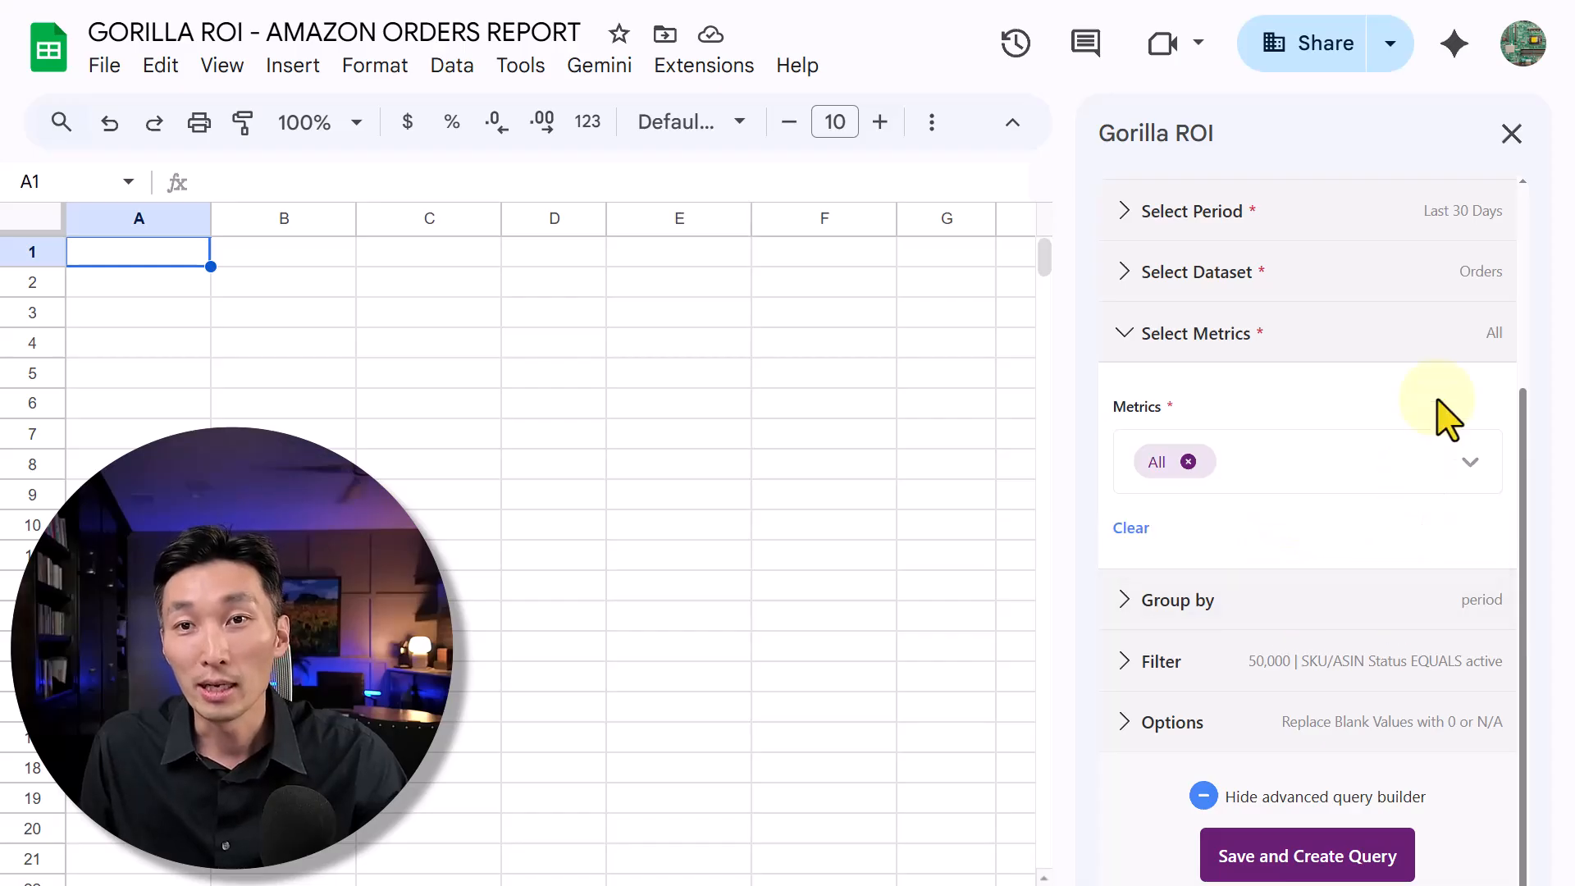
Limit the query filter to 10,000 results per query, keeping the SKU/ASIN Status filter
{"action": "left_click", "coordinate": [1260, 670]}
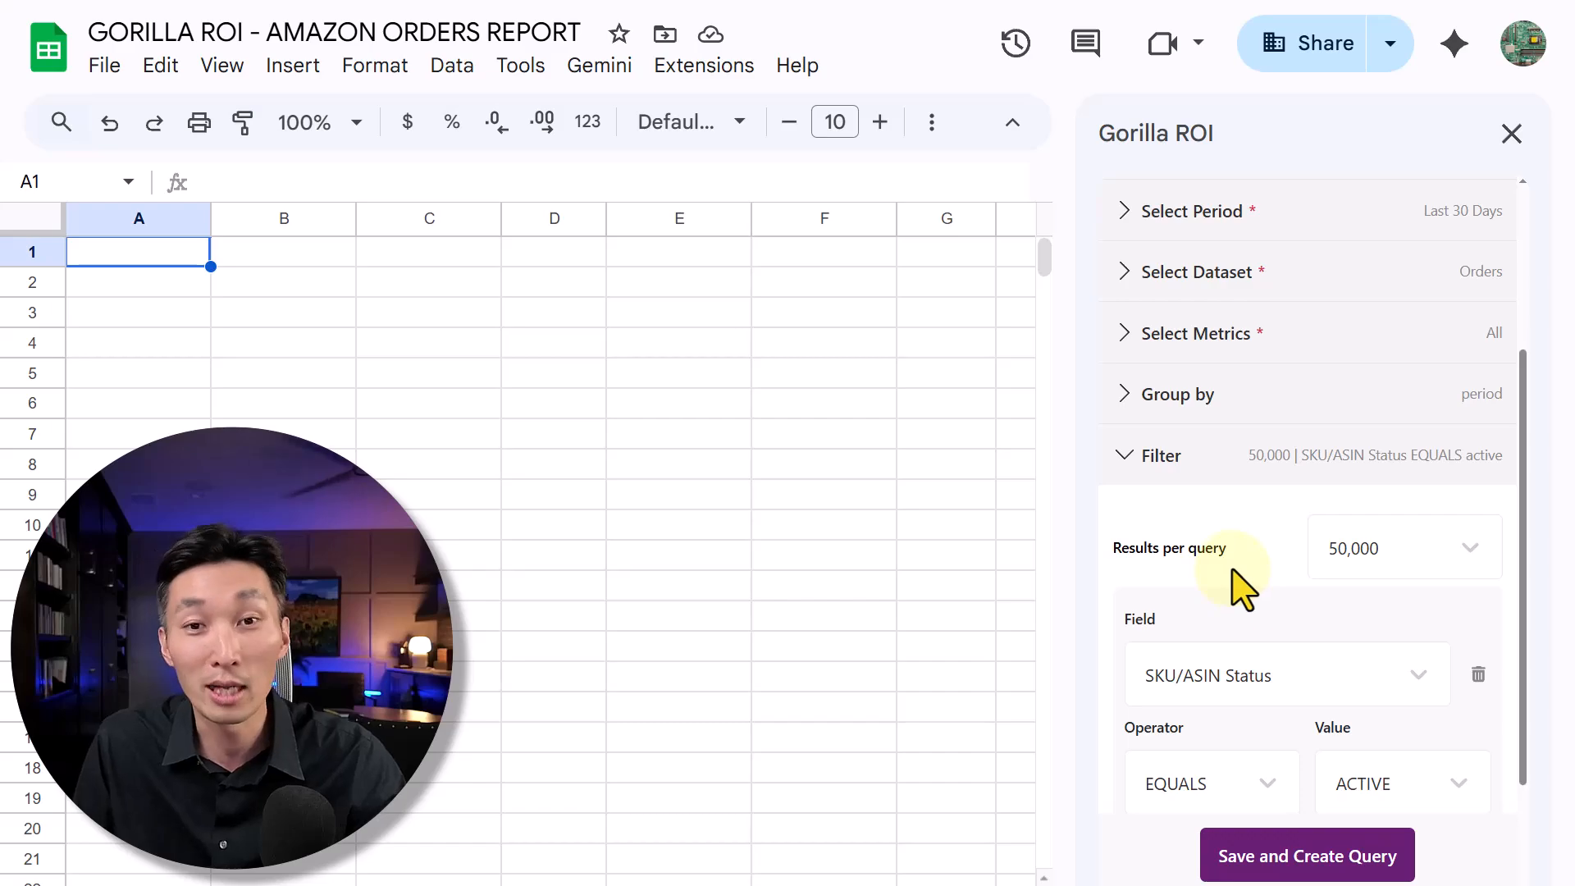
{"action": "left_click", "coordinate": [1378, 548]}
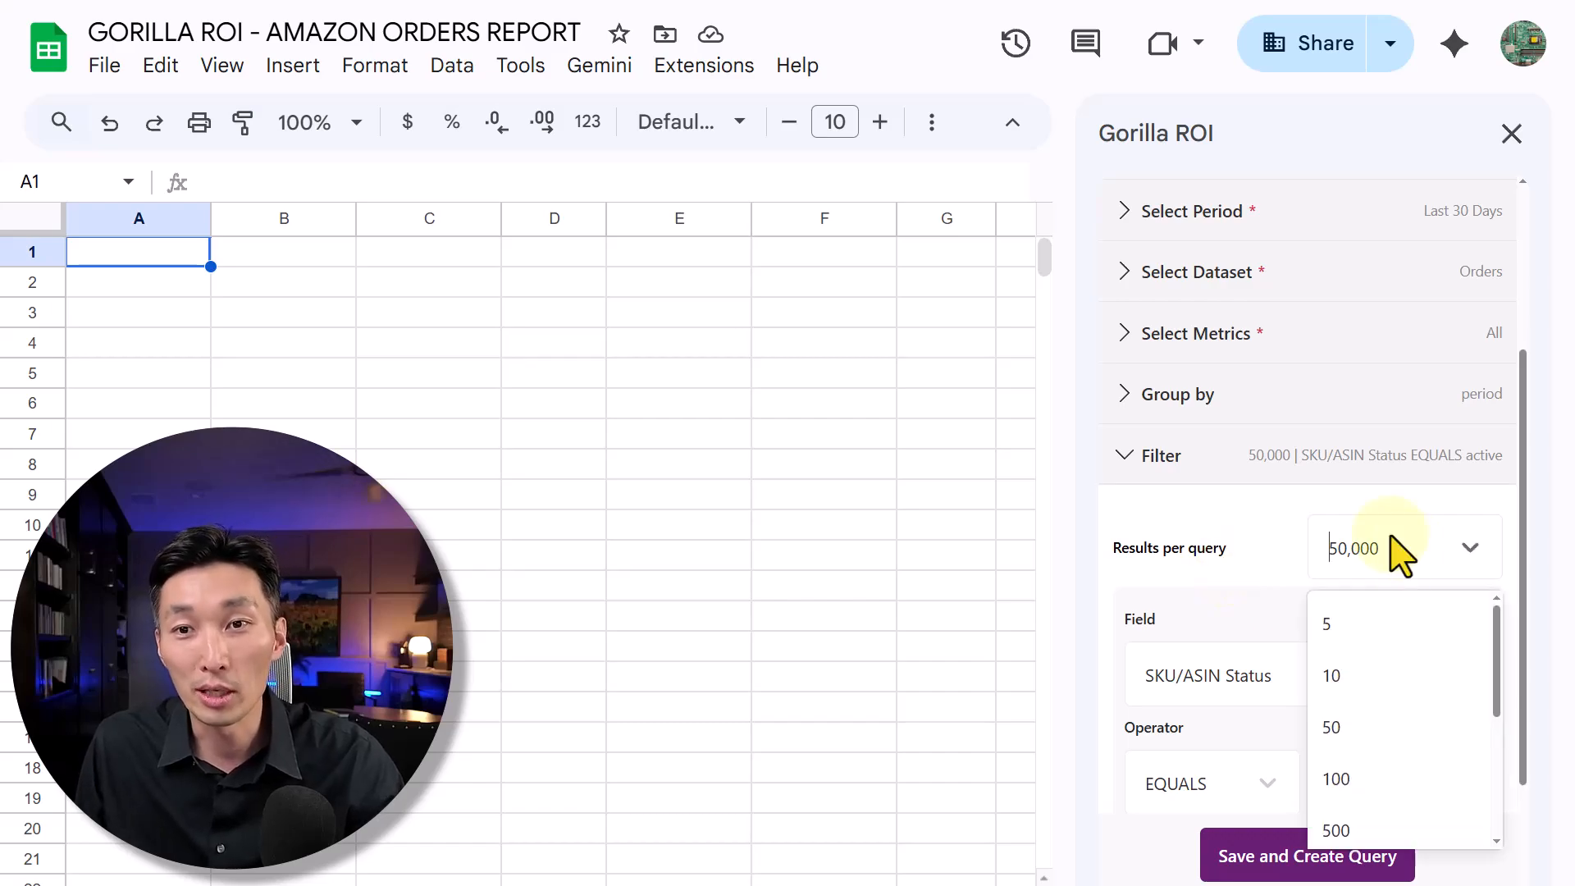
{"action": "left_click_drag", "start_coordinate": [1500, 669], "coordinate": [1498, 755]}
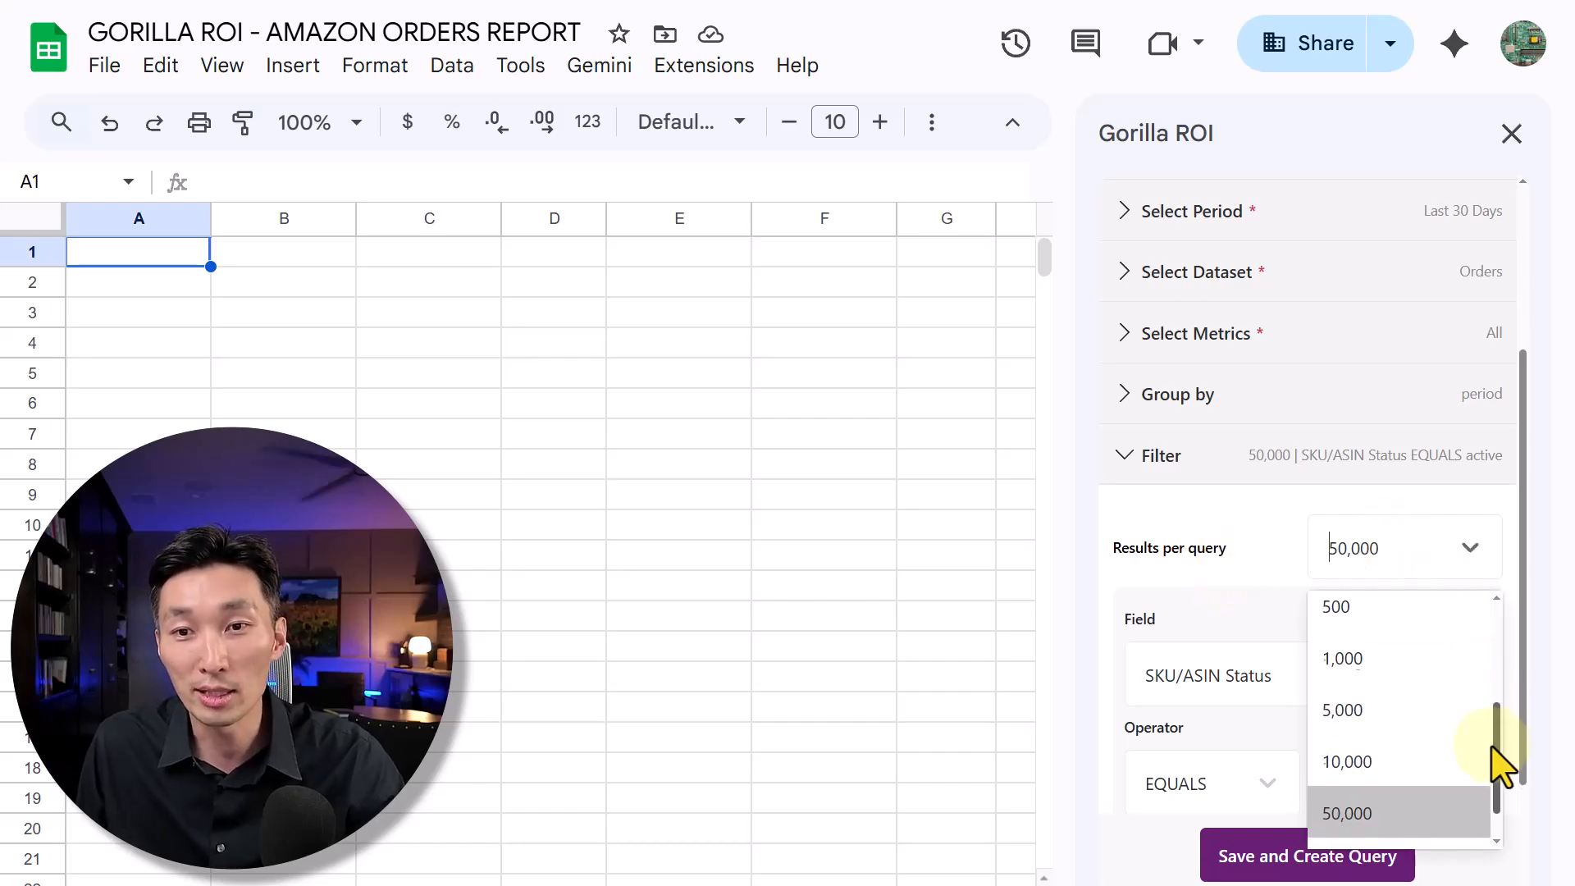
{"action": "left_click", "coordinate": [1398, 771]}
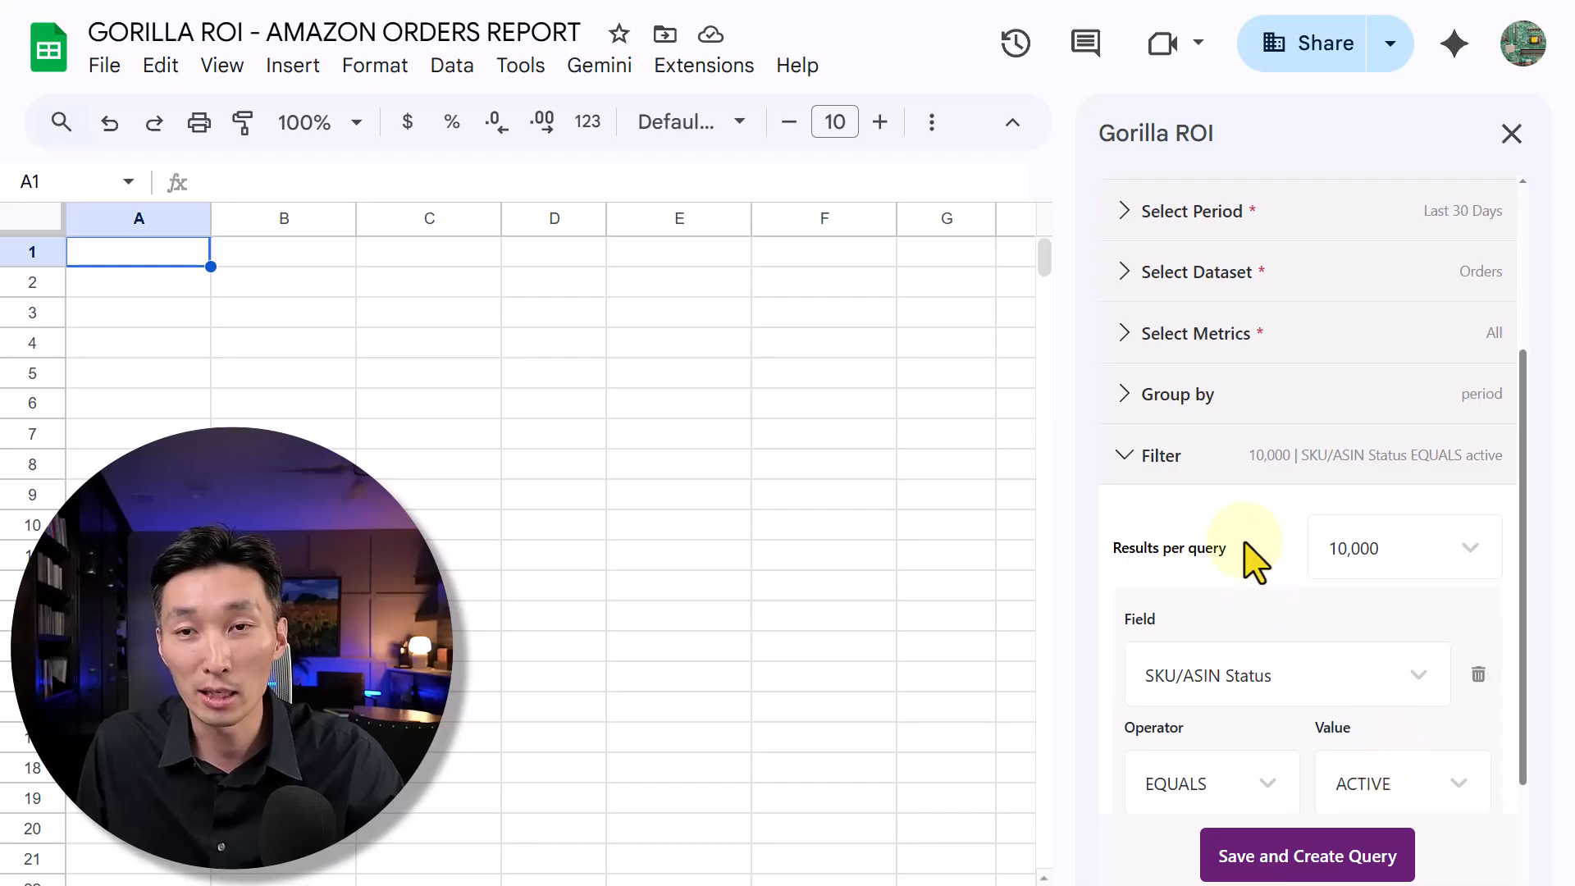
{"action": "left_click", "coordinate": [1183, 461]}
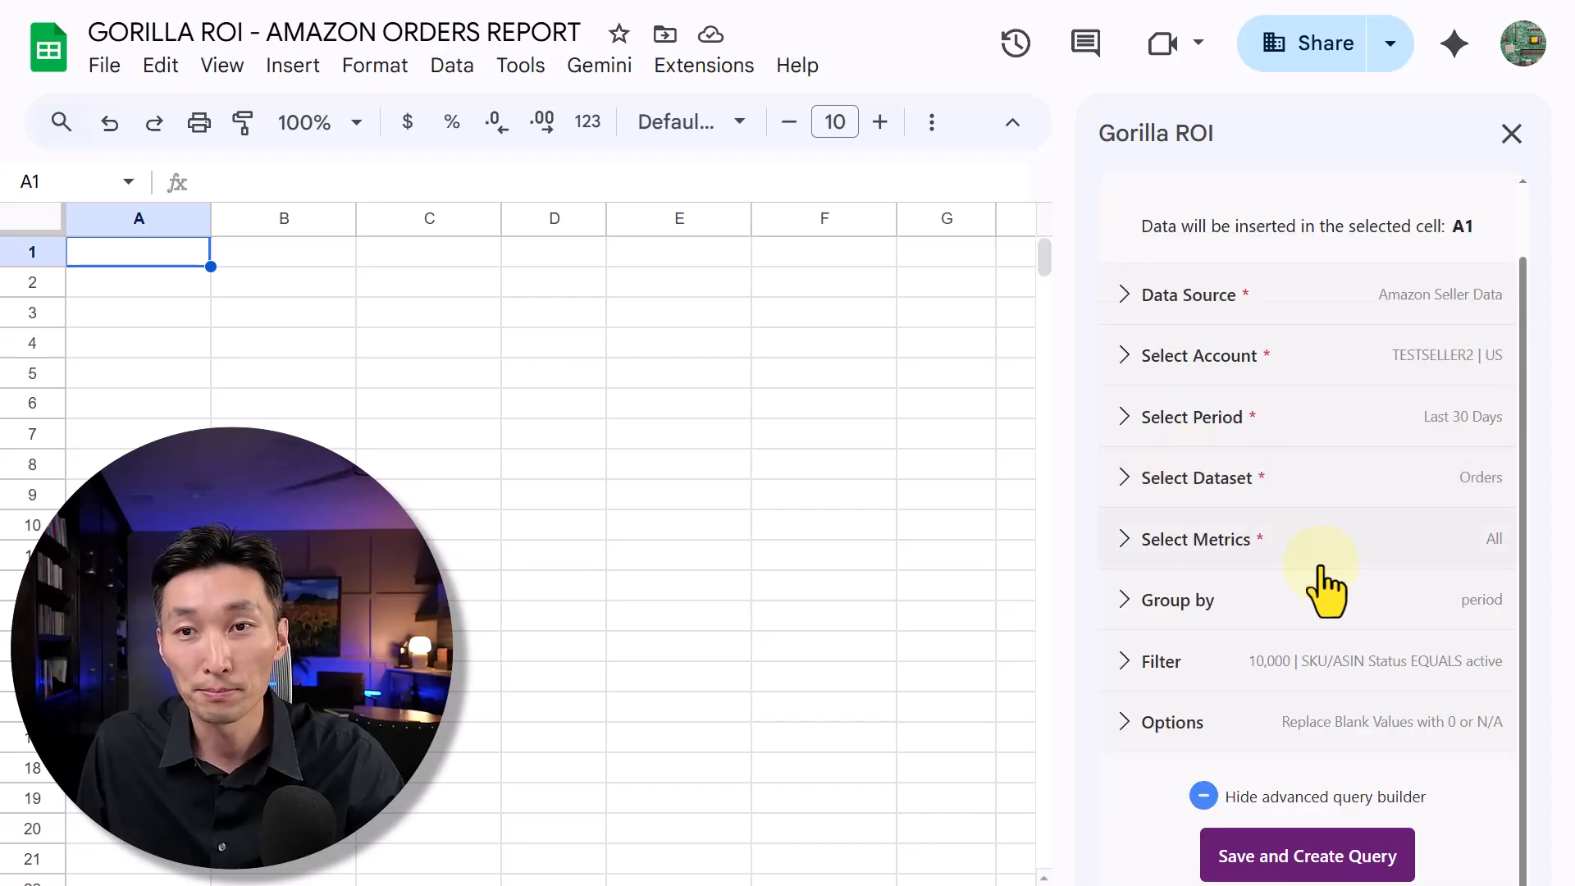
Save and create the query under the name Seller Data - Orders - 585, loading the orders from cell A1
{"action": "left_click", "coordinate": [1301, 857]}
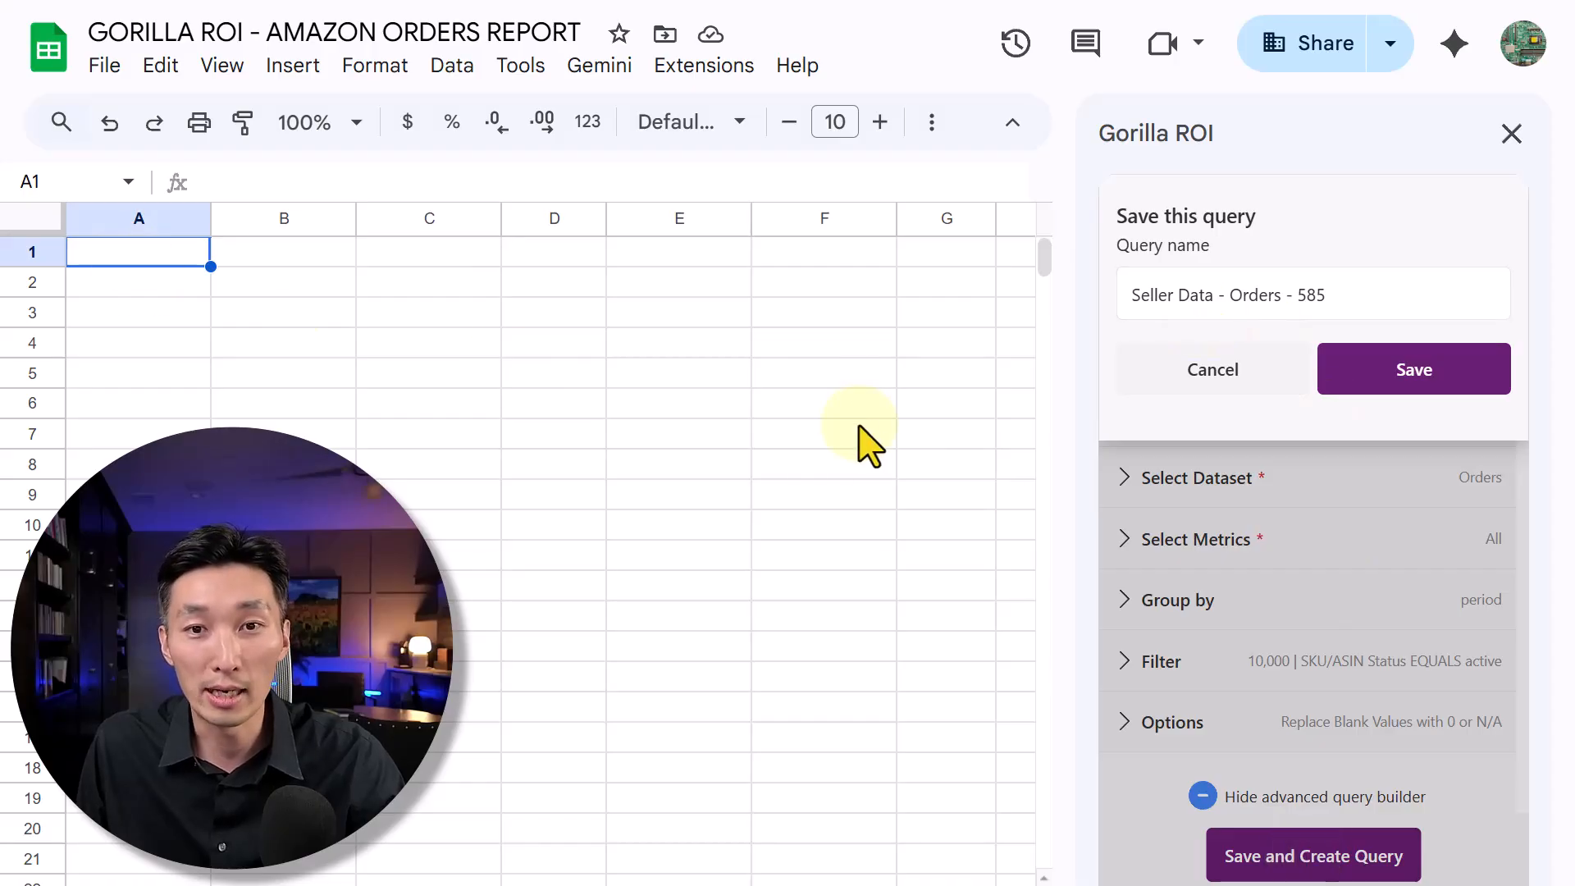
{"action": "left_click", "coordinate": [1358, 381]}
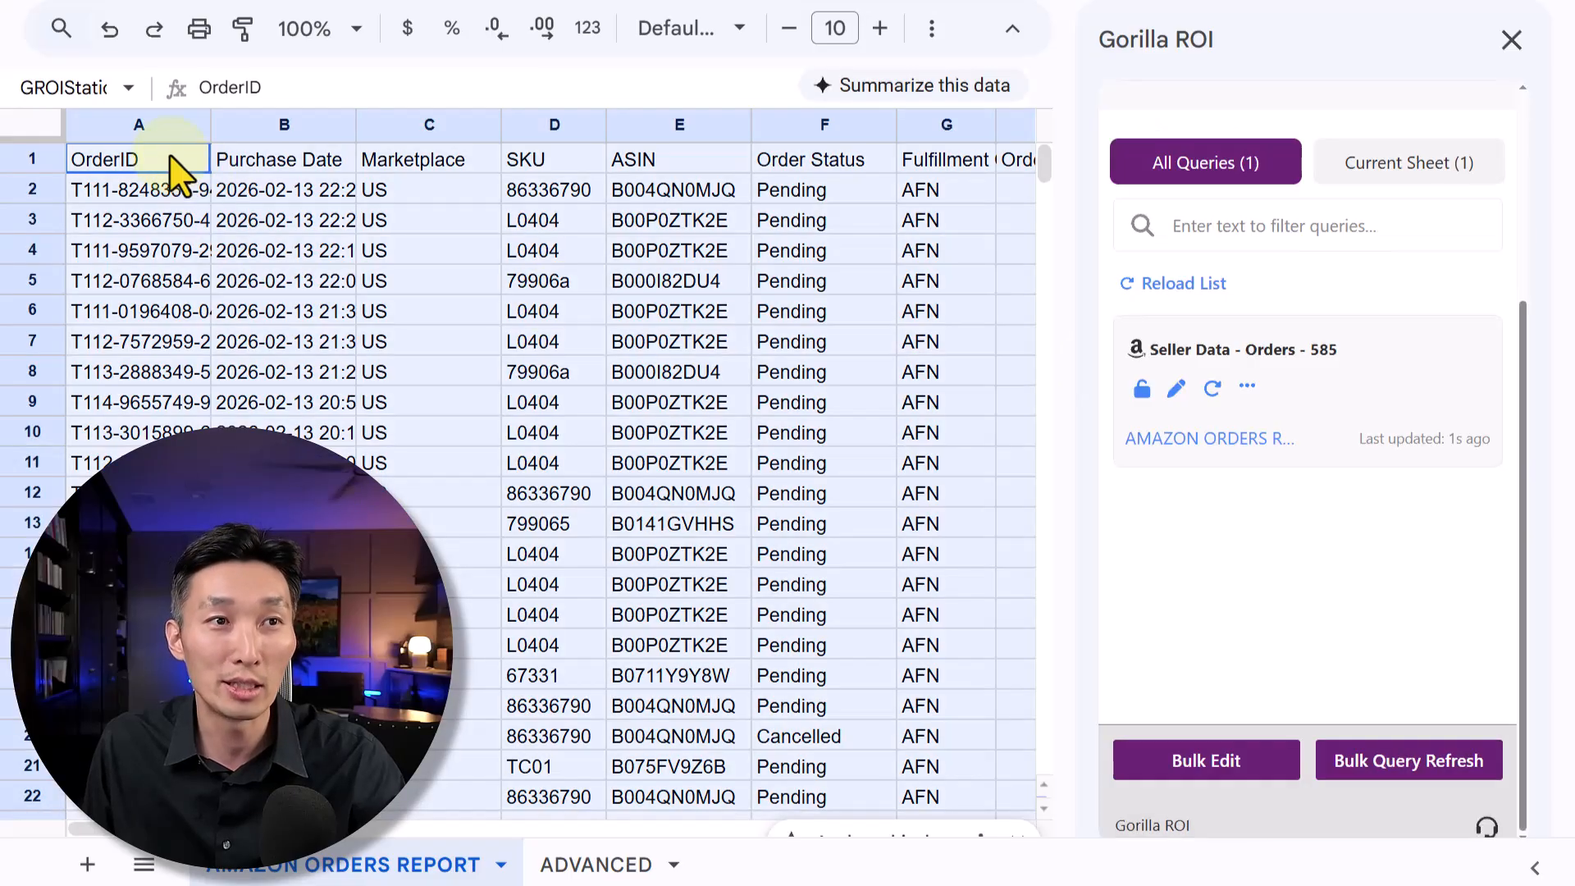
{"action": "left_click", "coordinate": [171, 156]}
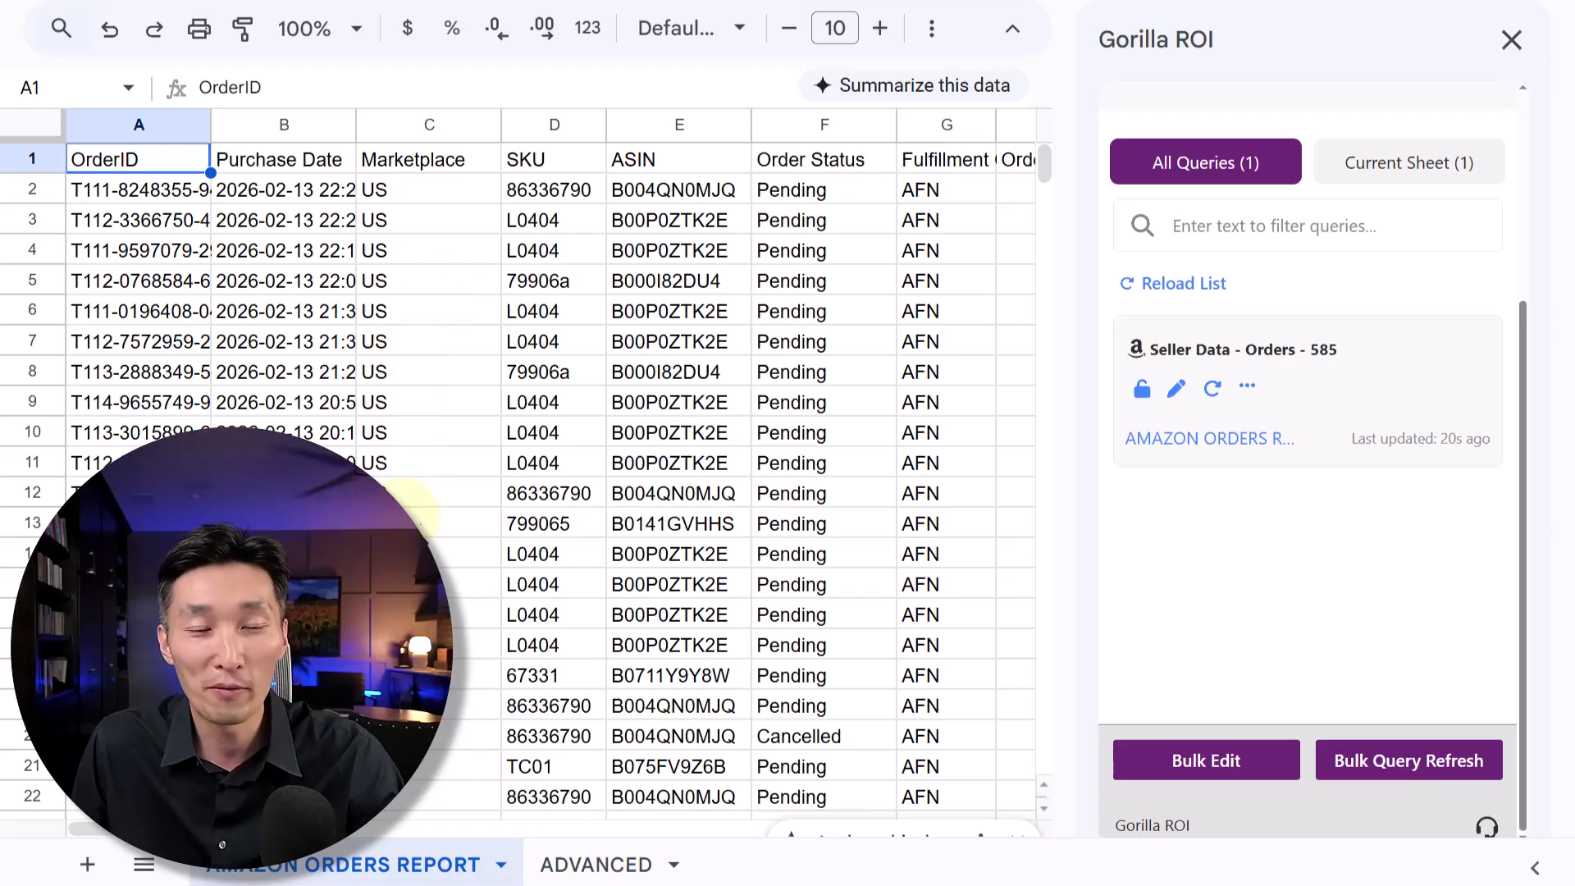
Select the whole imported orders table, check its extent and cell count, and return to cell A1
{"action": "mouse_move", "coordinate": [113, 831]}
{"action": "left_mouse_down"}
{"action": "mouse_move", "coordinate": [189, 833]}
{"action": "mouse_move", "coordinate": [83, 832]}
{"action": "left_mouse_up"}
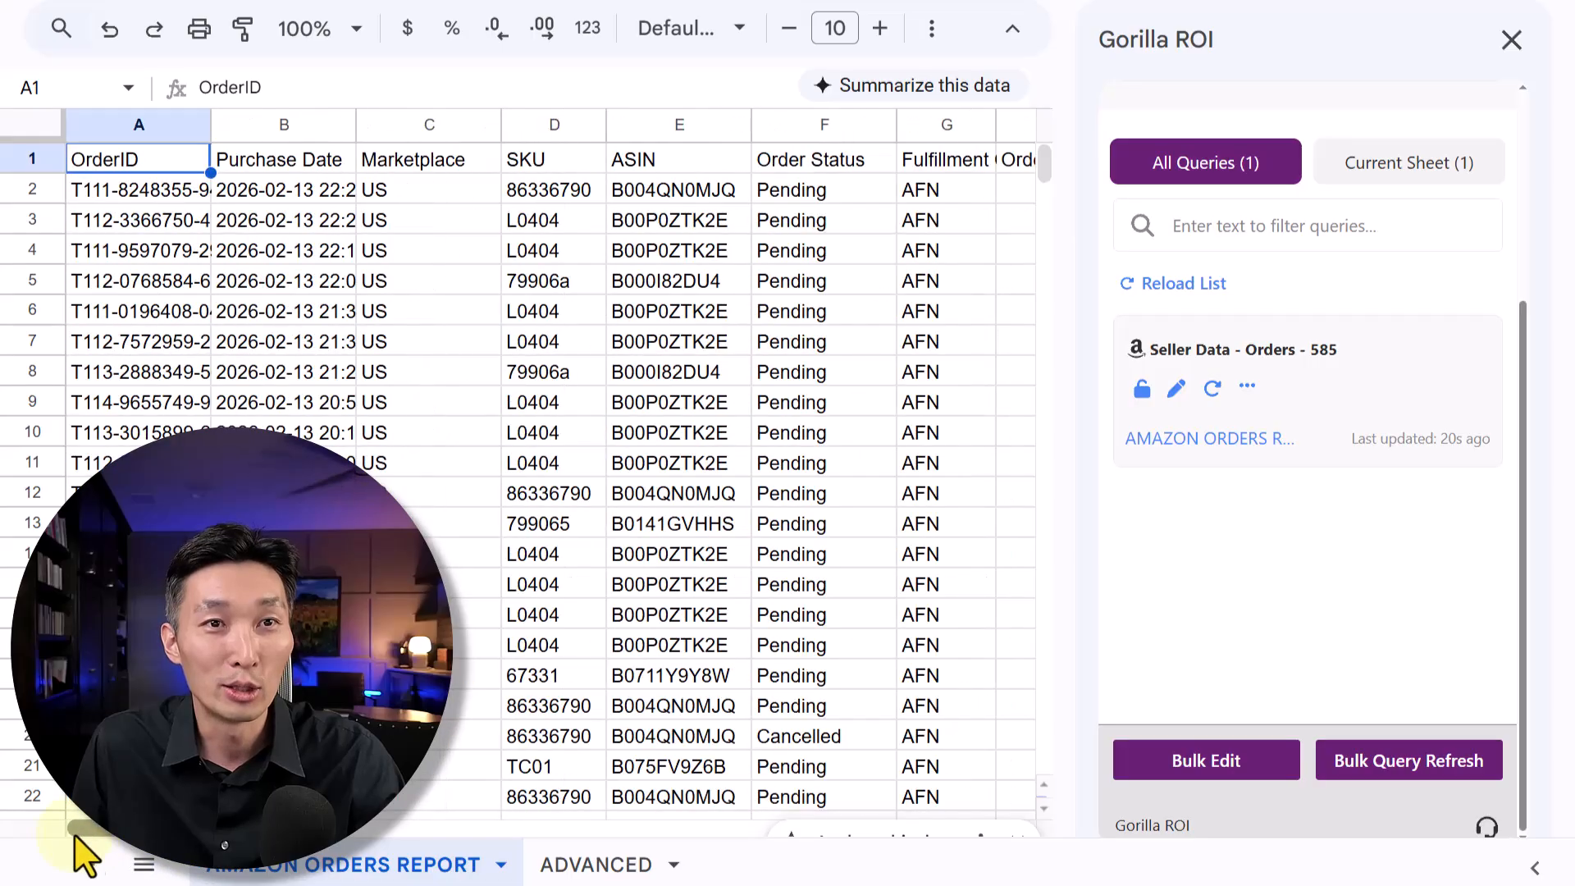
{"action": "left_click", "coordinate": [159, 167]}
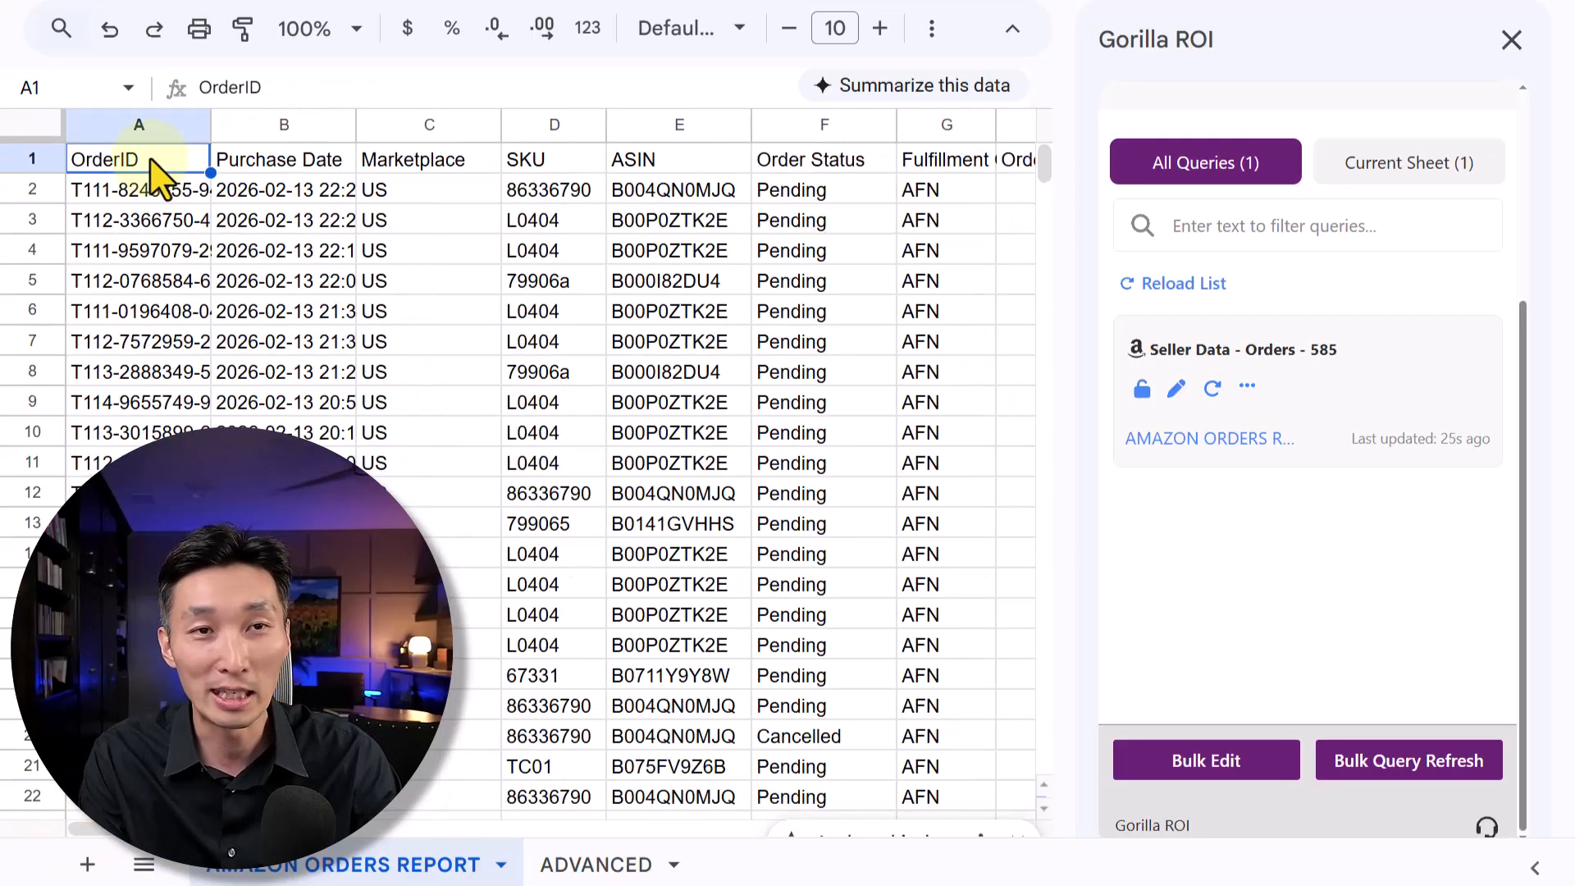
{"action": "key", "text": "ctrl+shift+Right"}
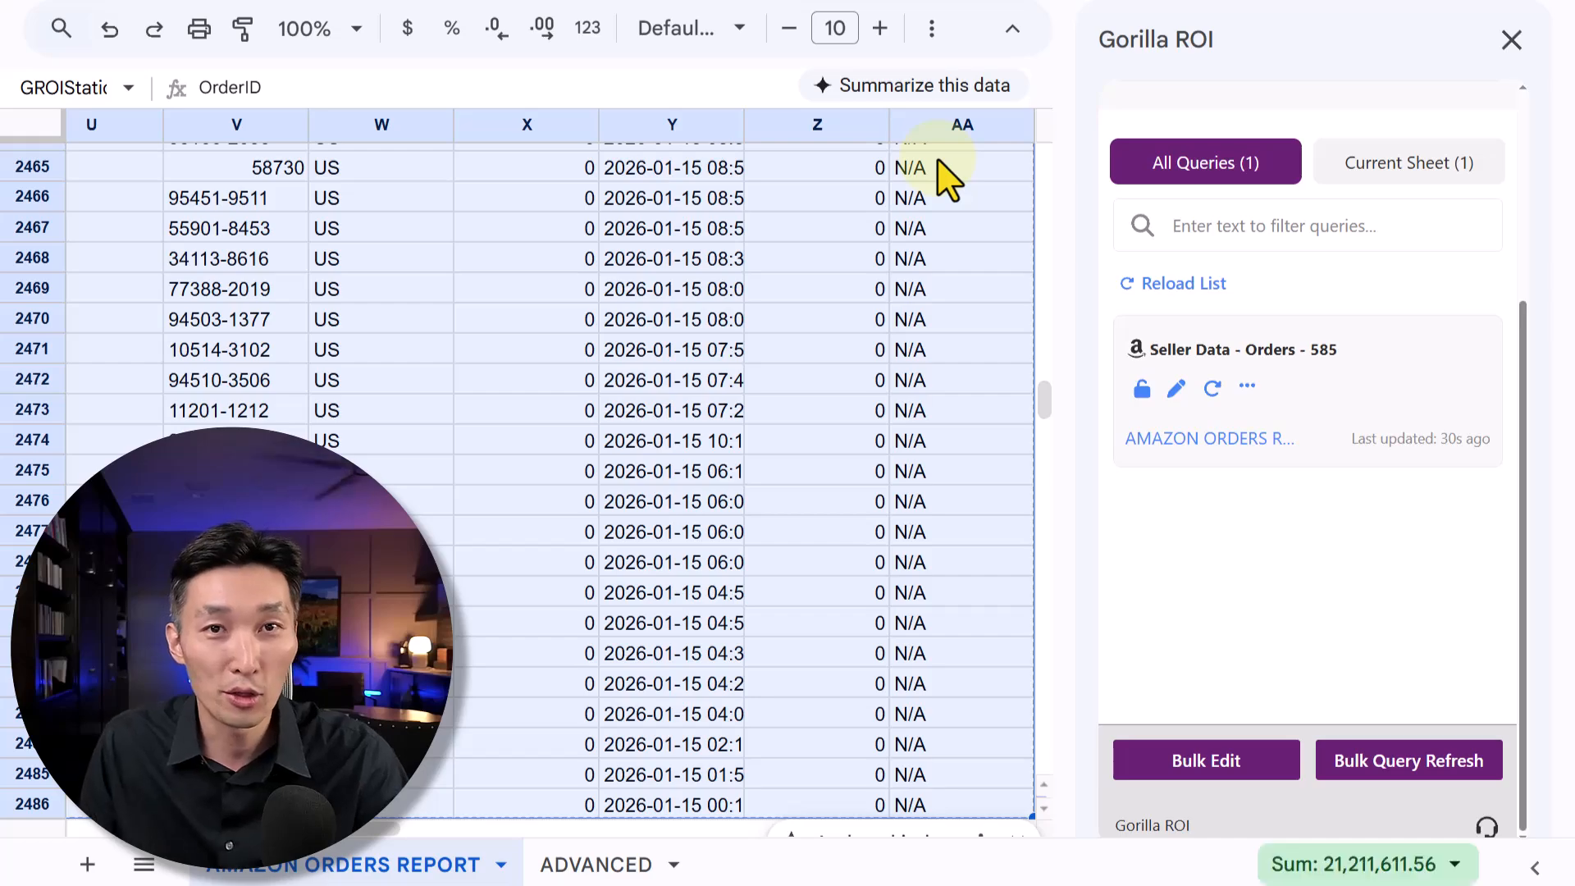
{"action": "scroll", "coordinate": [722, 643], "scroll_direction": "down", "scroll_amount": 2}
{"action": "left_click_drag", "start_coordinate": [368, 828], "coordinate": [82, 829]}
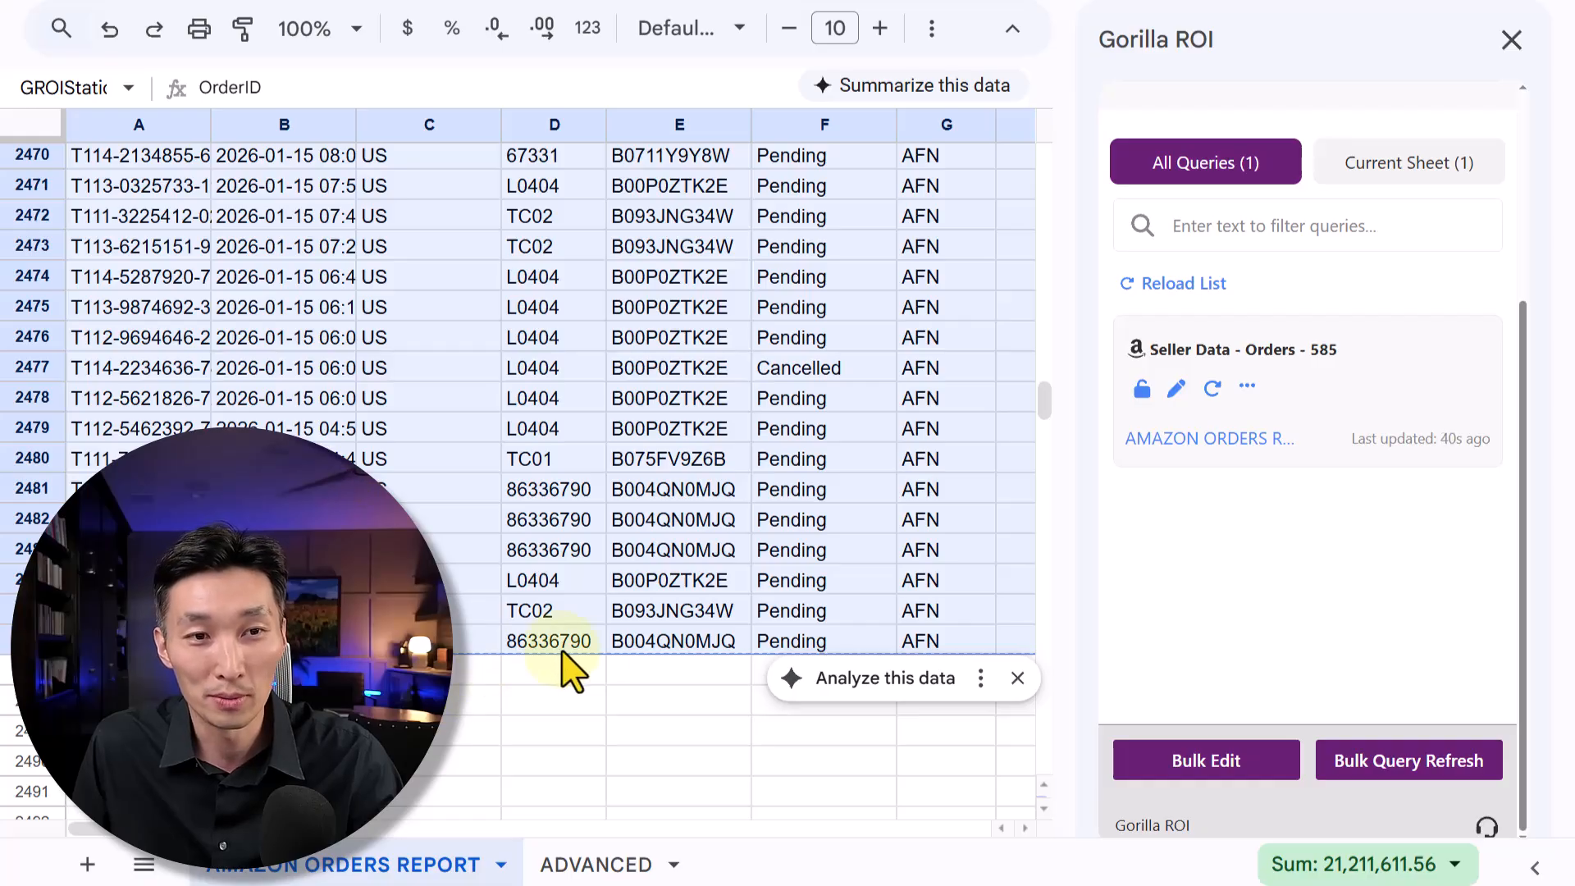
{"action": "left_click", "coordinate": [1387, 864]}
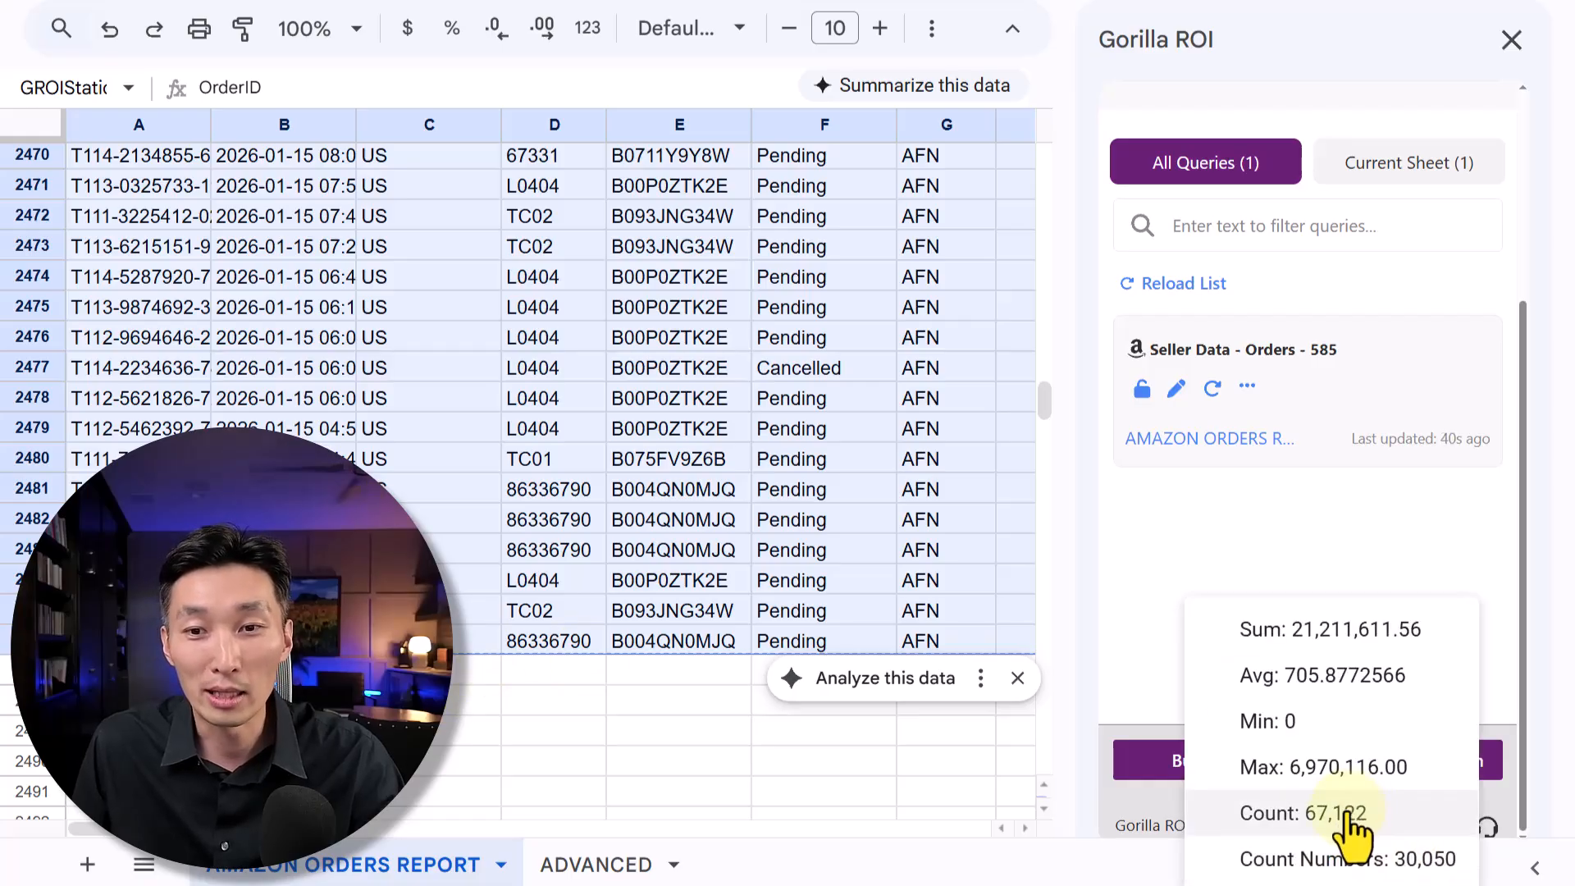
{"action": "left_click", "coordinate": [1345, 813]}
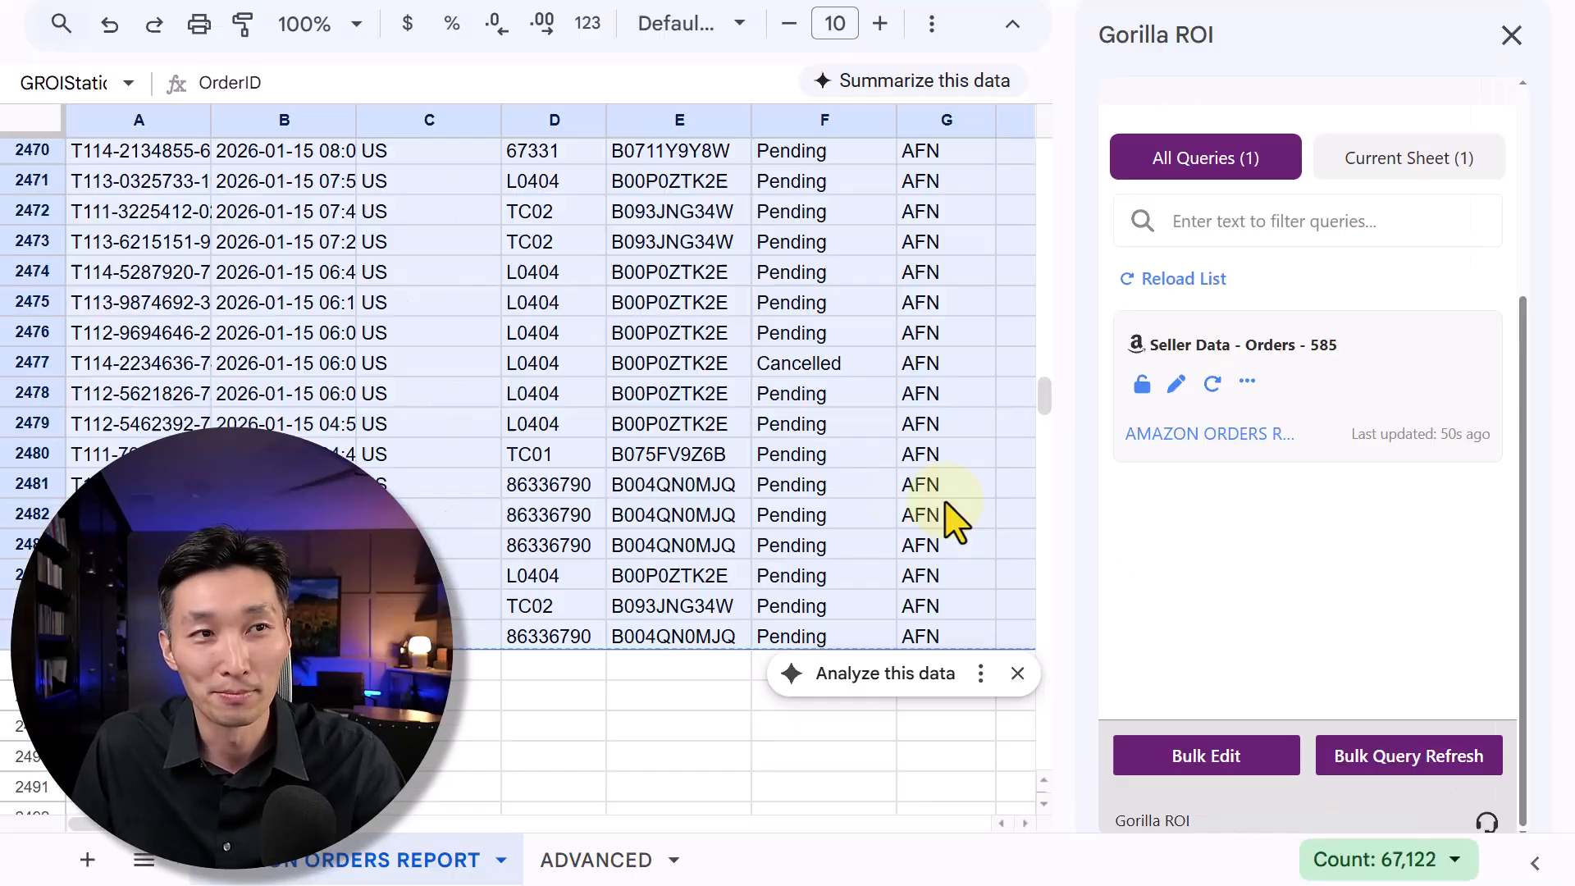
{"action": "left_click", "coordinate": [327, 398]}
{"action": "key", "text": "ctrl+Up"}
{"action": "key", "text": "Left"}
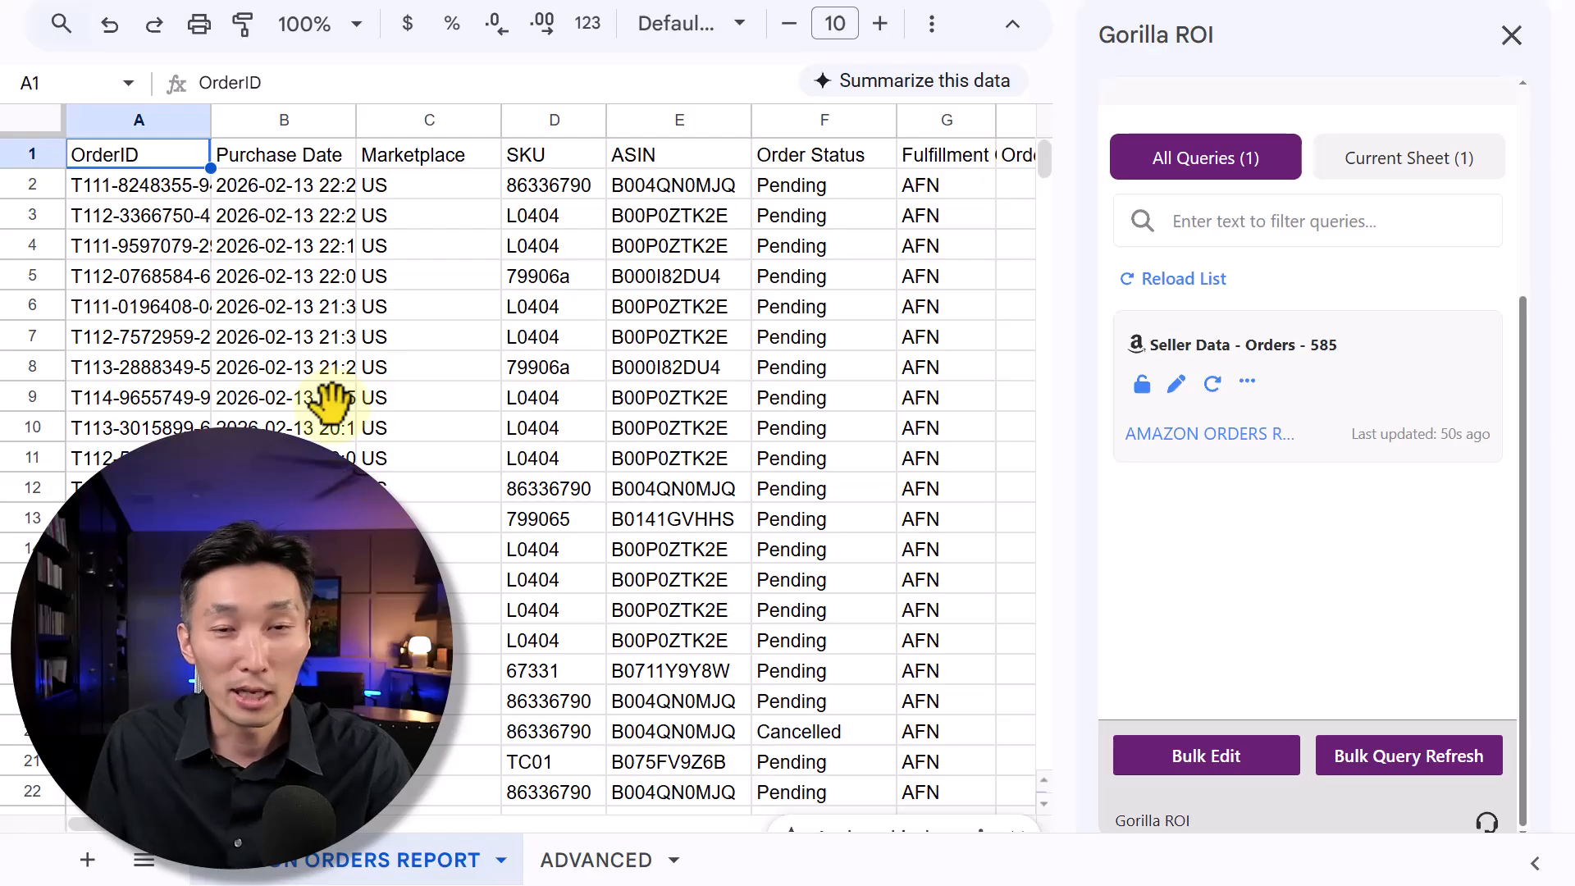
Edit the Seller Data - Orders - 585 query to use the Last 90 Days date range and apply the change
{"action": "left_click", "coordinate": [1177, 383]}
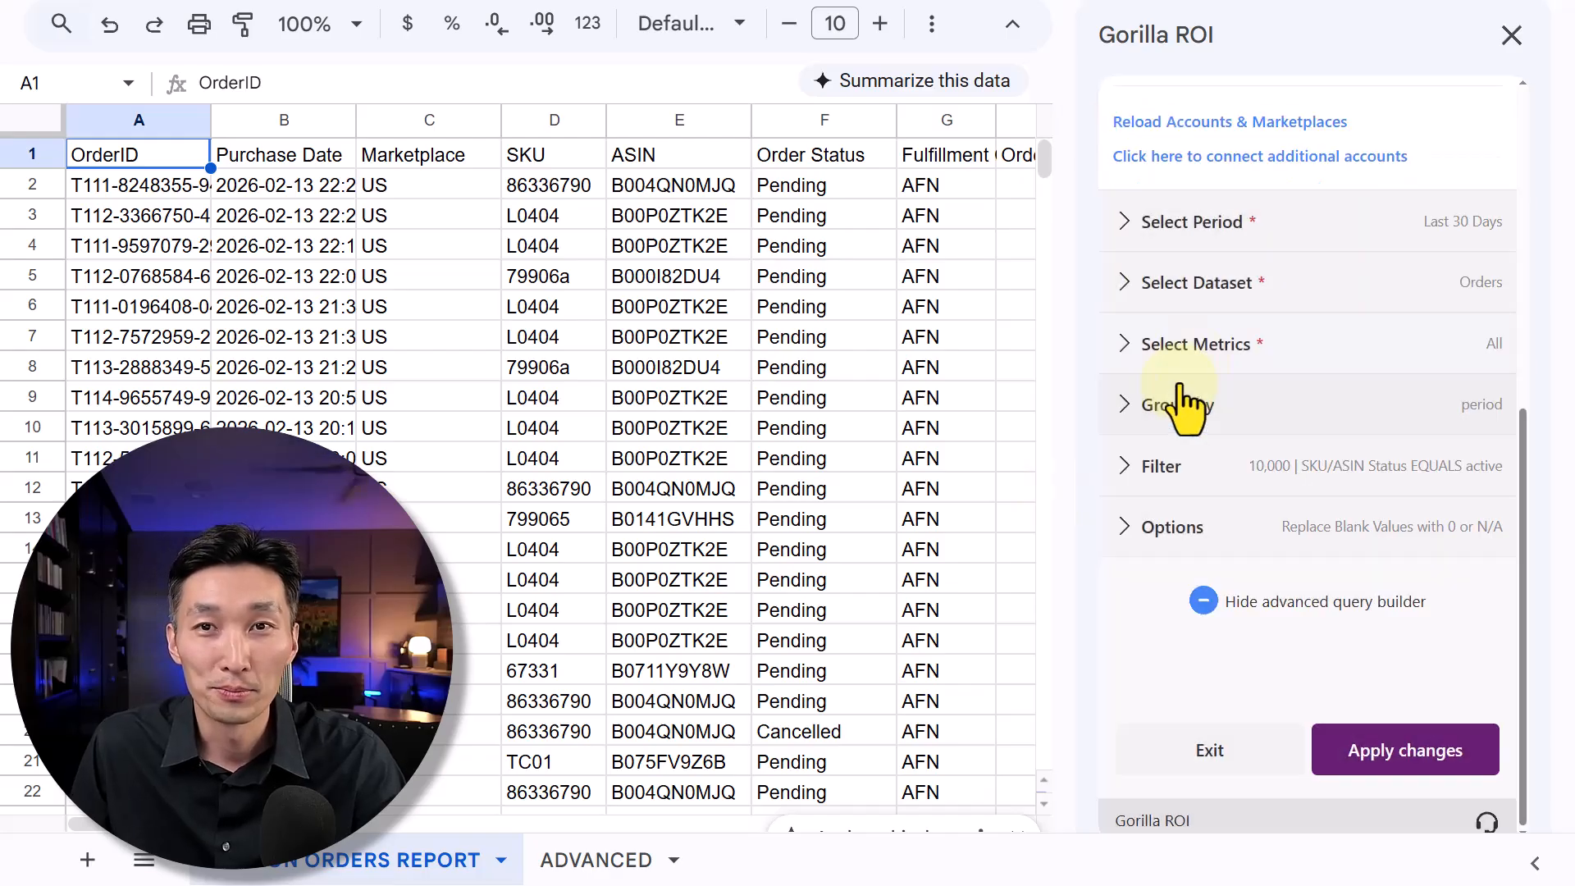
{"action": "left_click", "coordinate": [1301, 239]}
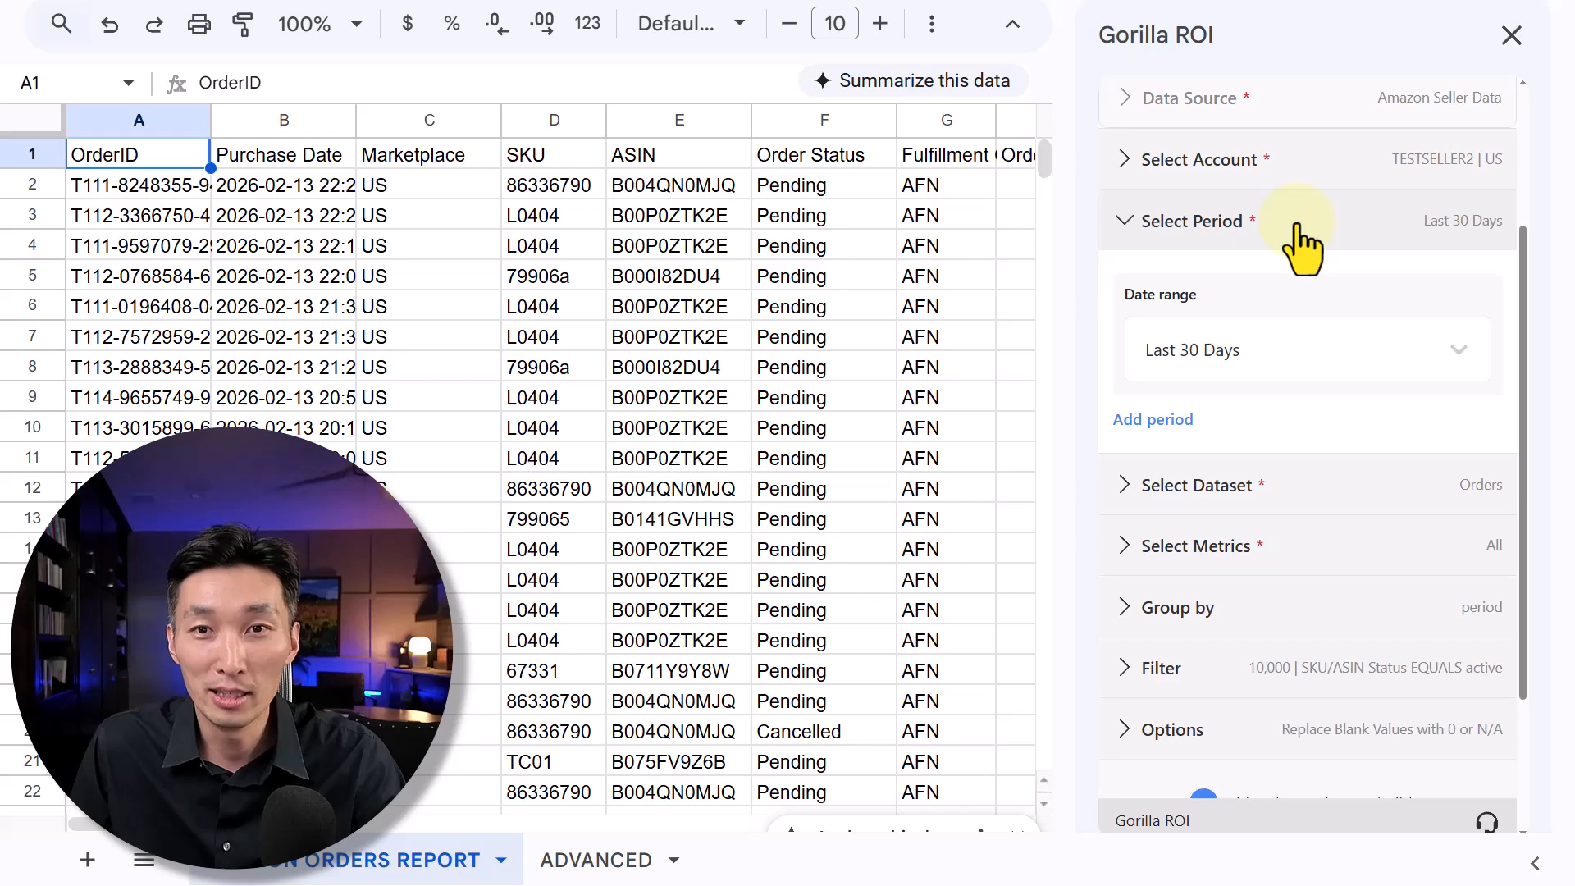
{"action": "left_click", "coordinate": [1301, 358]}
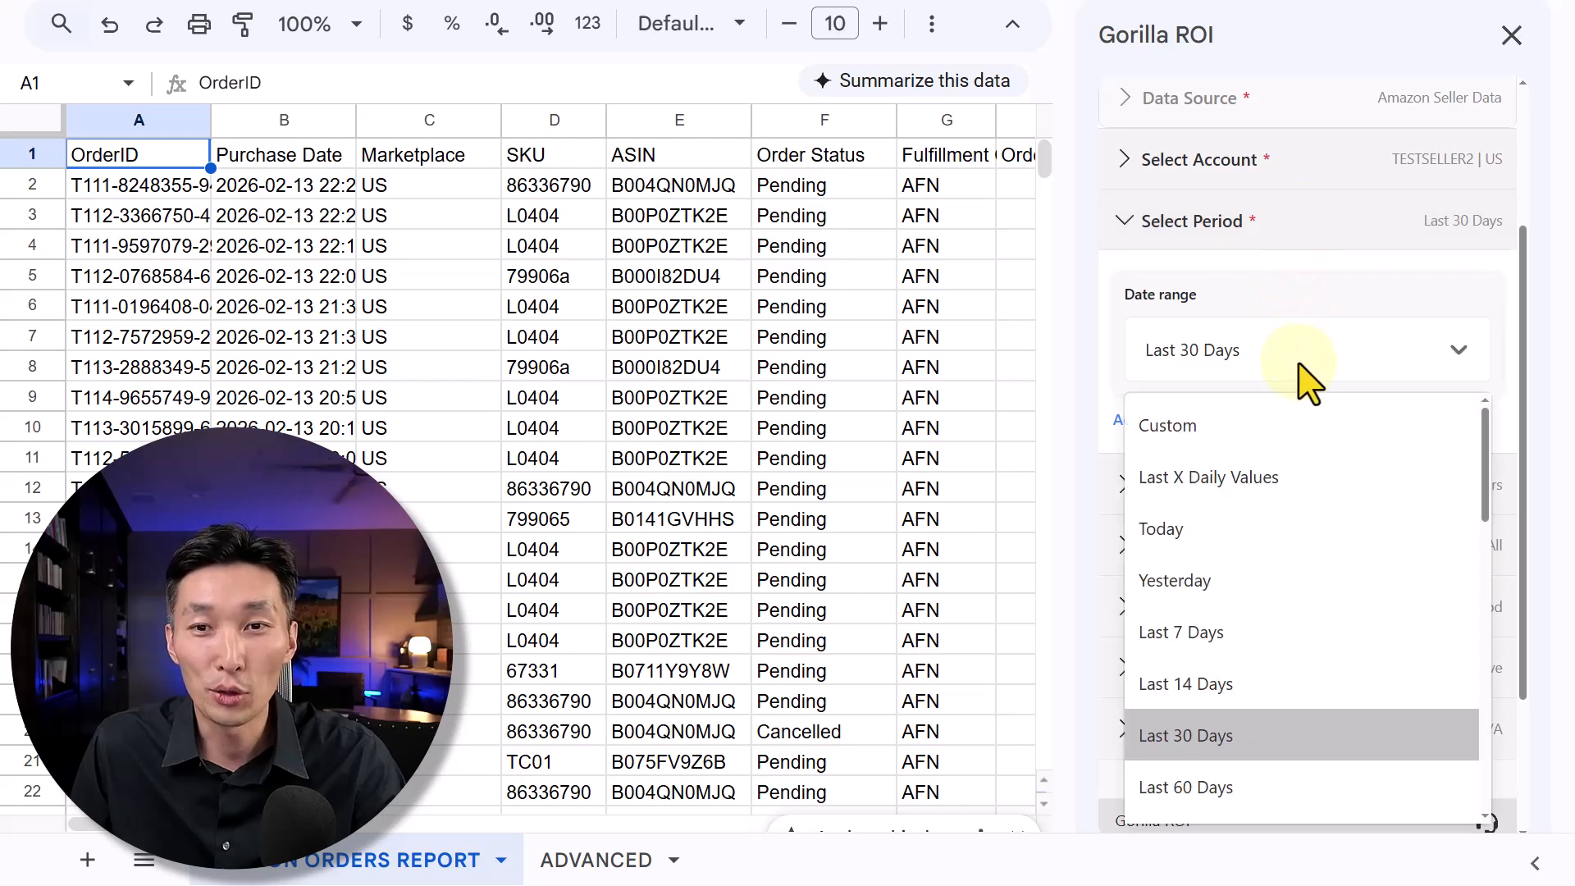
{"action": "scroll", "coordinate": [1313, 532], "scroll_direction": "down", "scroll_amount": 2}
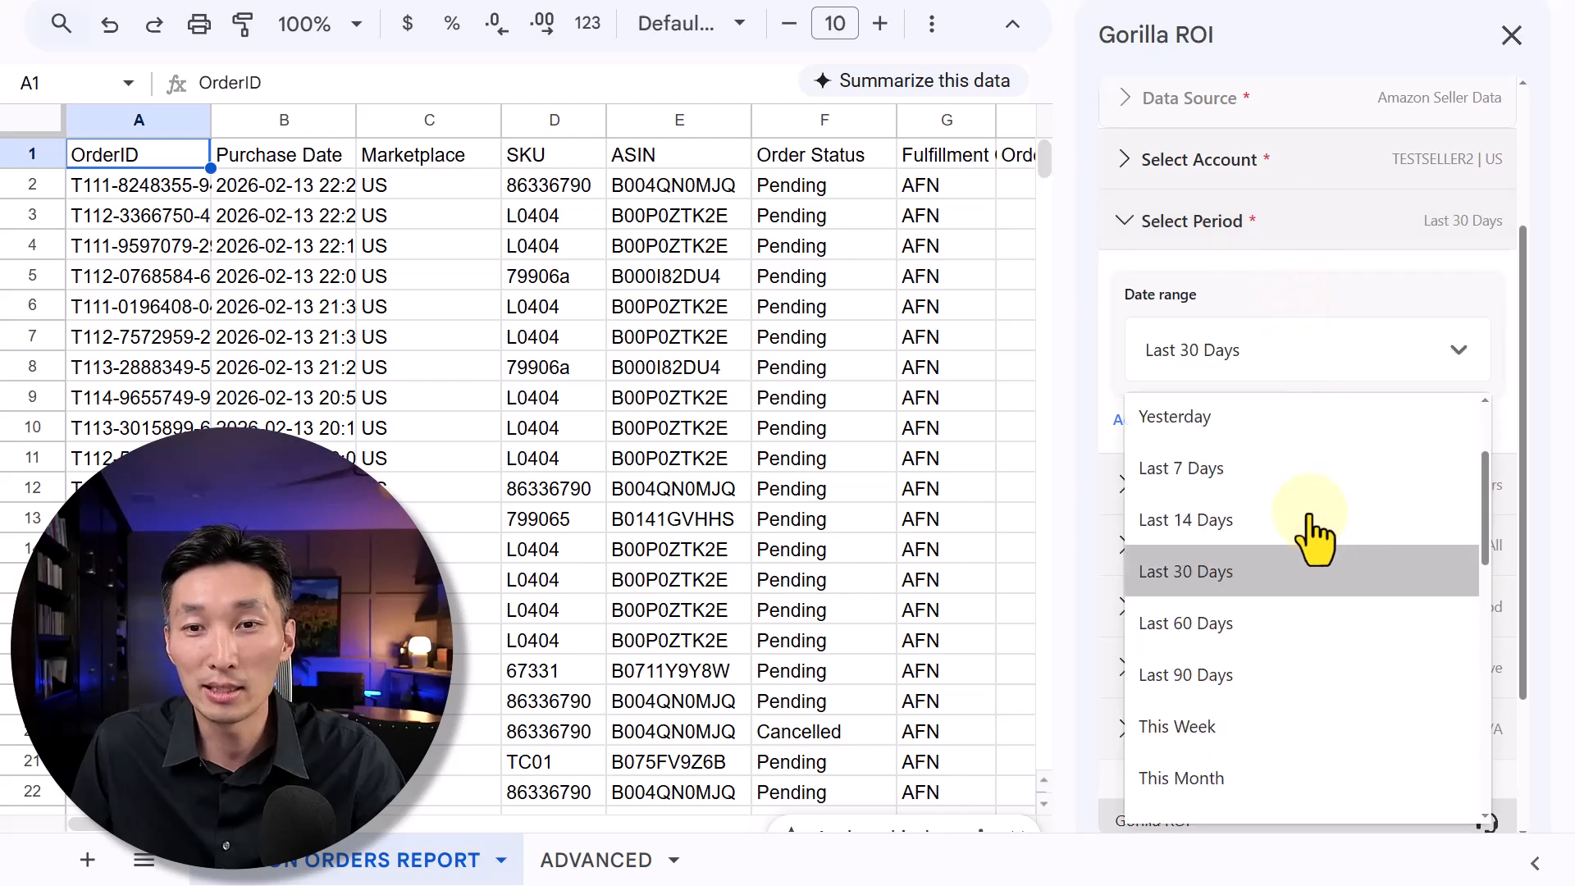
{"action": "left_click", "coordinate": [1249, 684]}
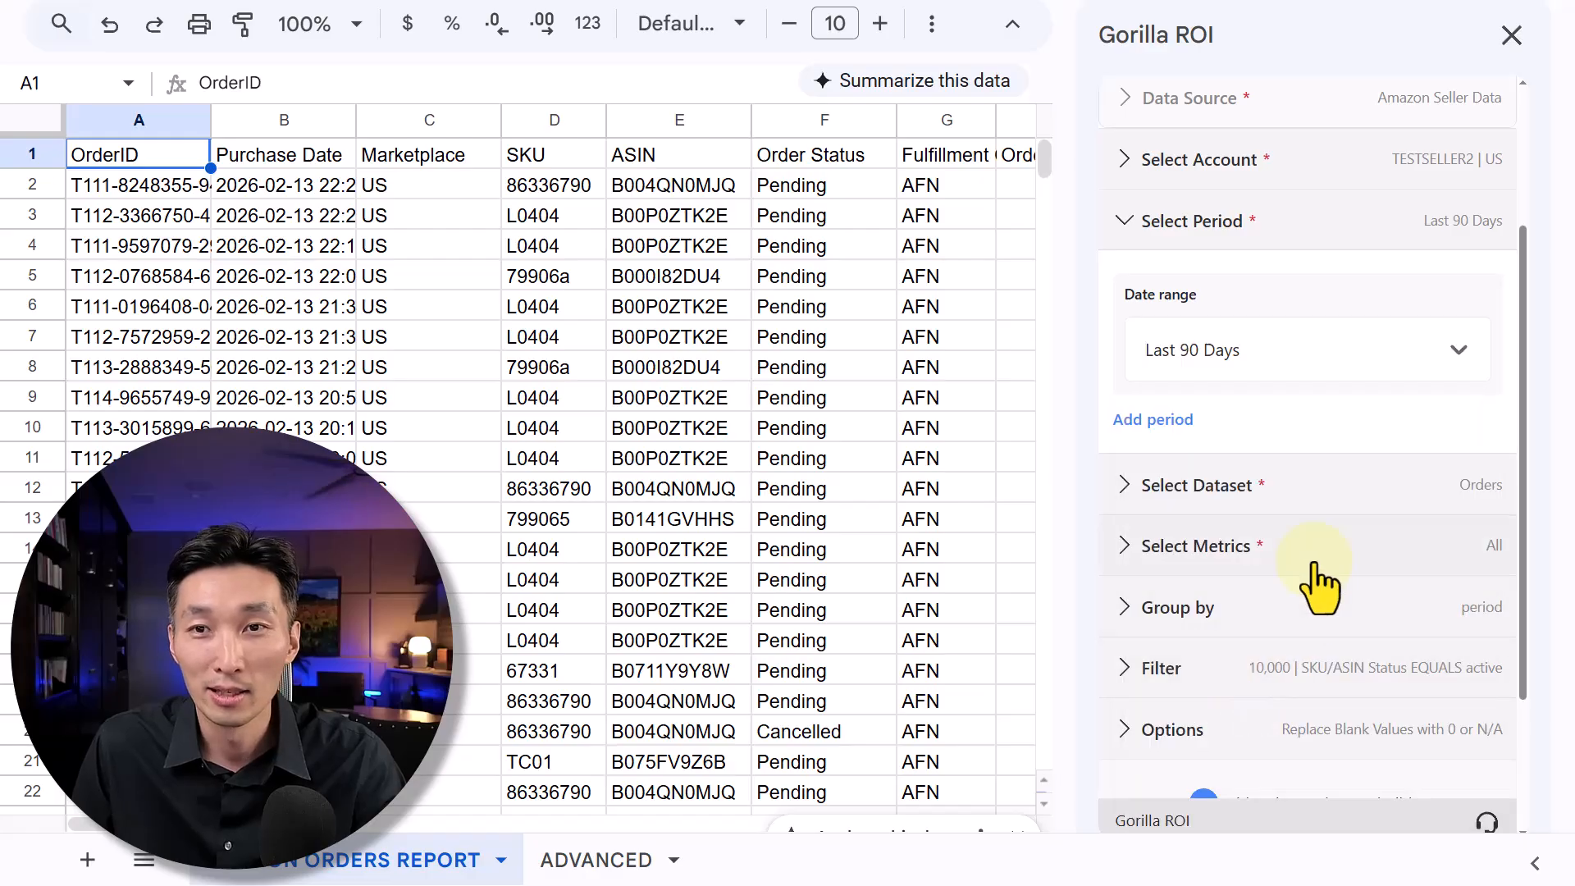
{"action": "scroll", "coordinate": [1366, 435], "scroll_direction": "down", "scroll_amount": 3}
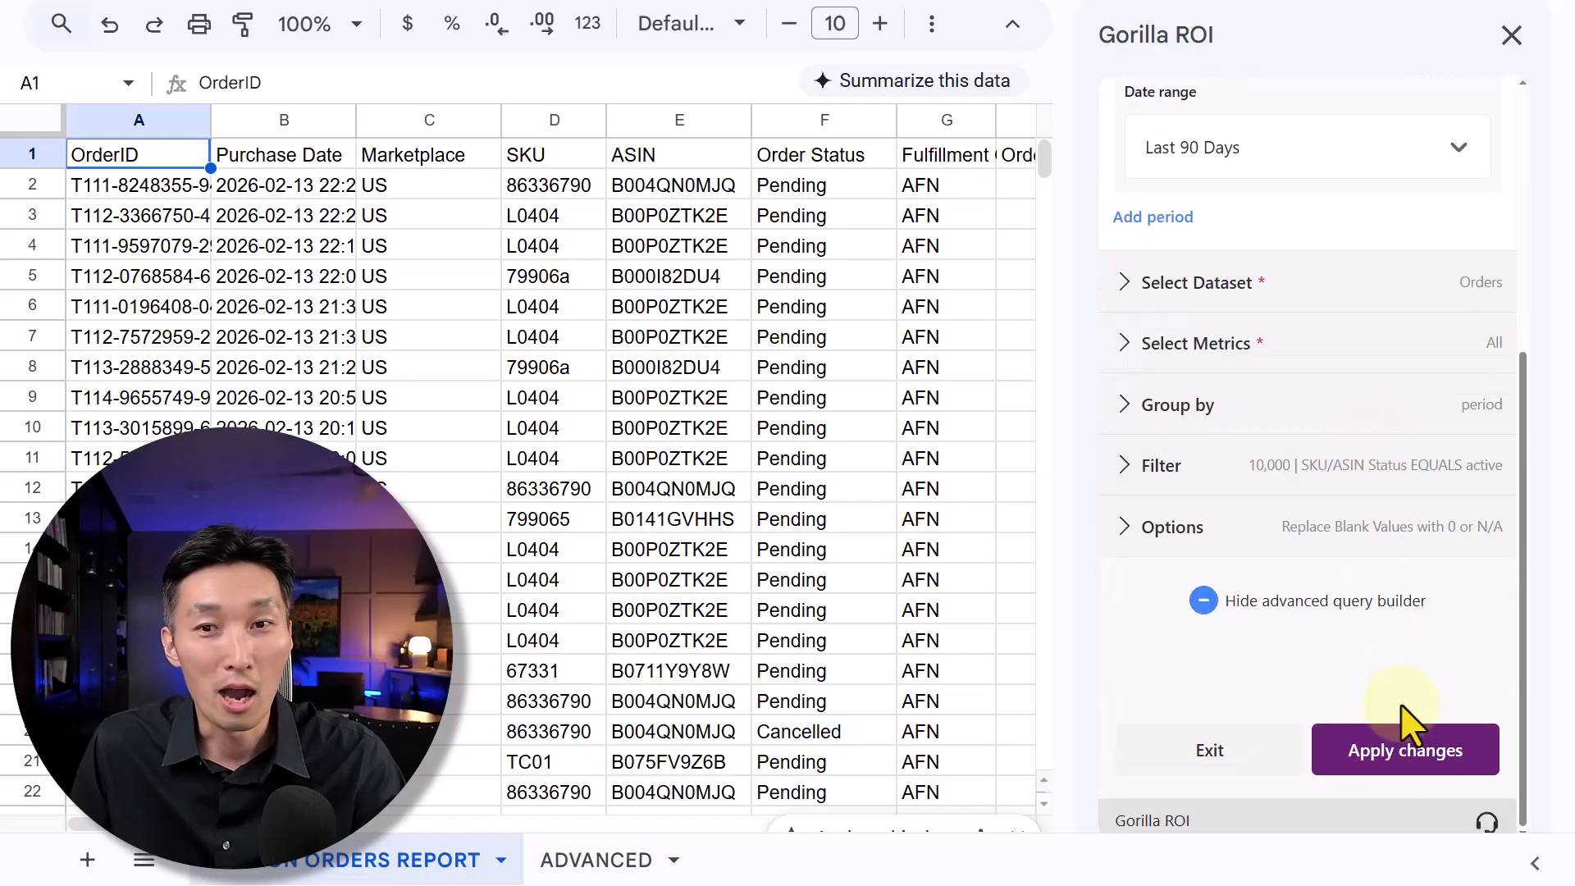
{"action": "left_click", "coordinate": [1380, 767]}
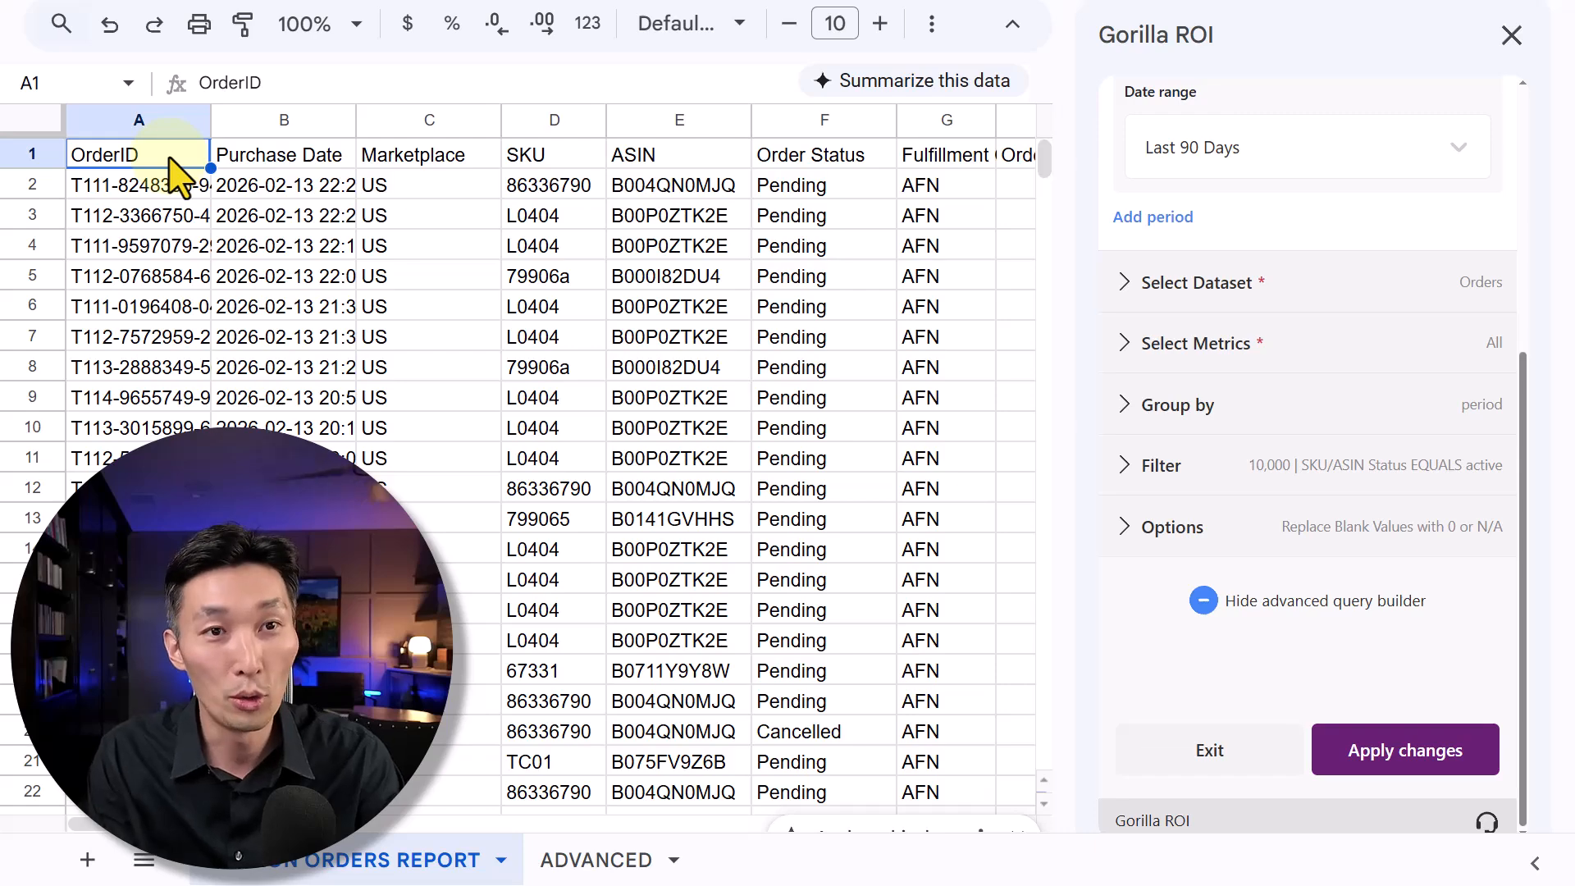
Check the first and last purchase dates of the refreshed orders data and return to cell A1
{"action": "key", "text": "Right"}
{"action": "key", "text": "Down"}
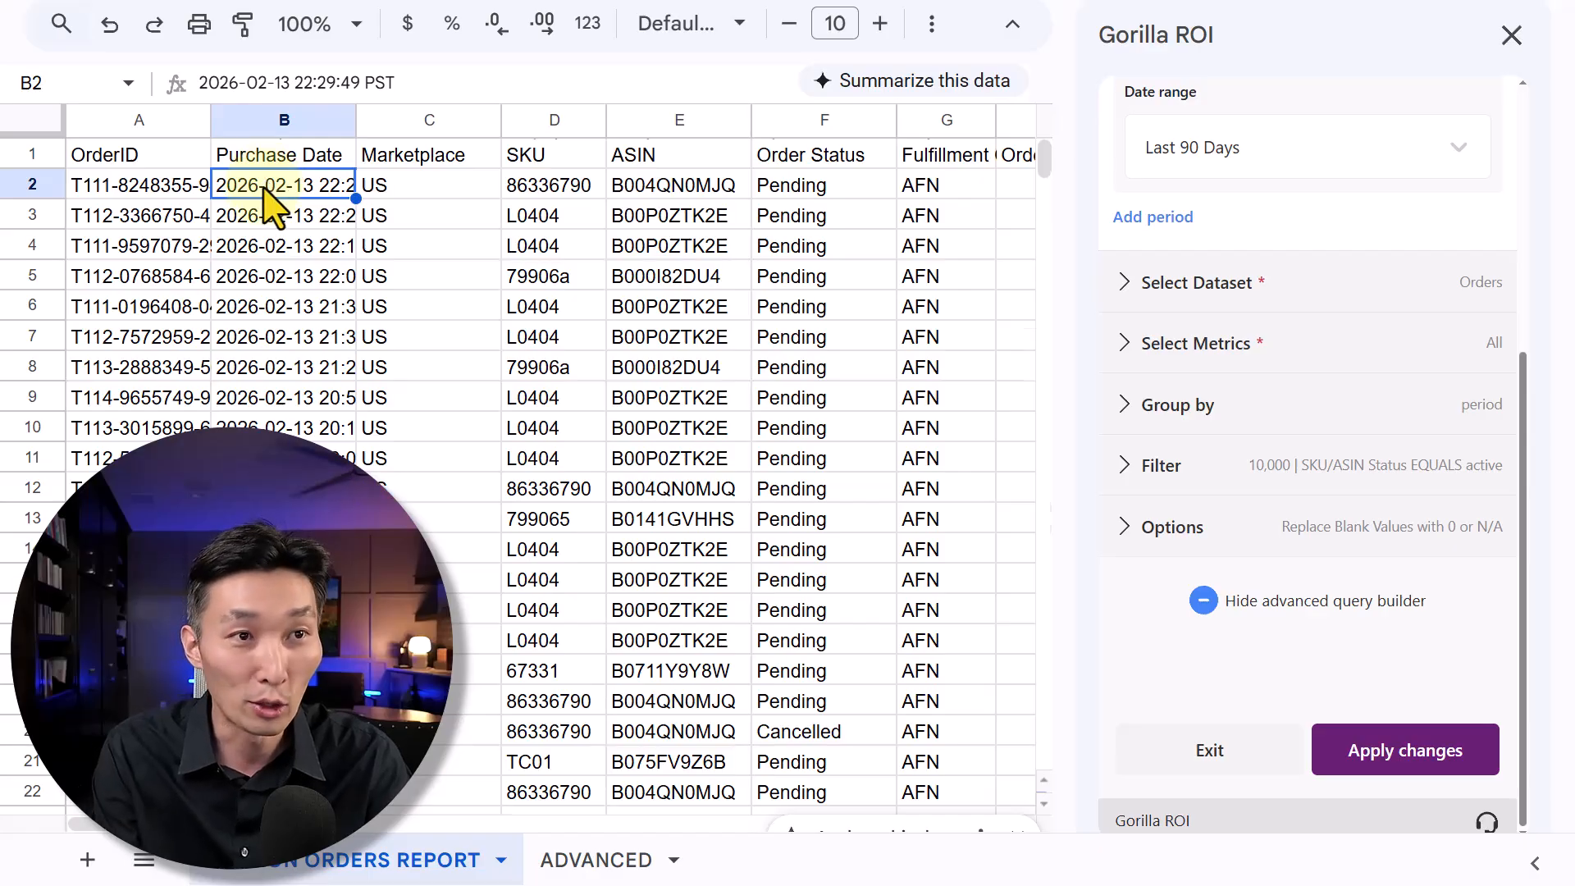
{"action": "key", "text": "ctrl+Down"}
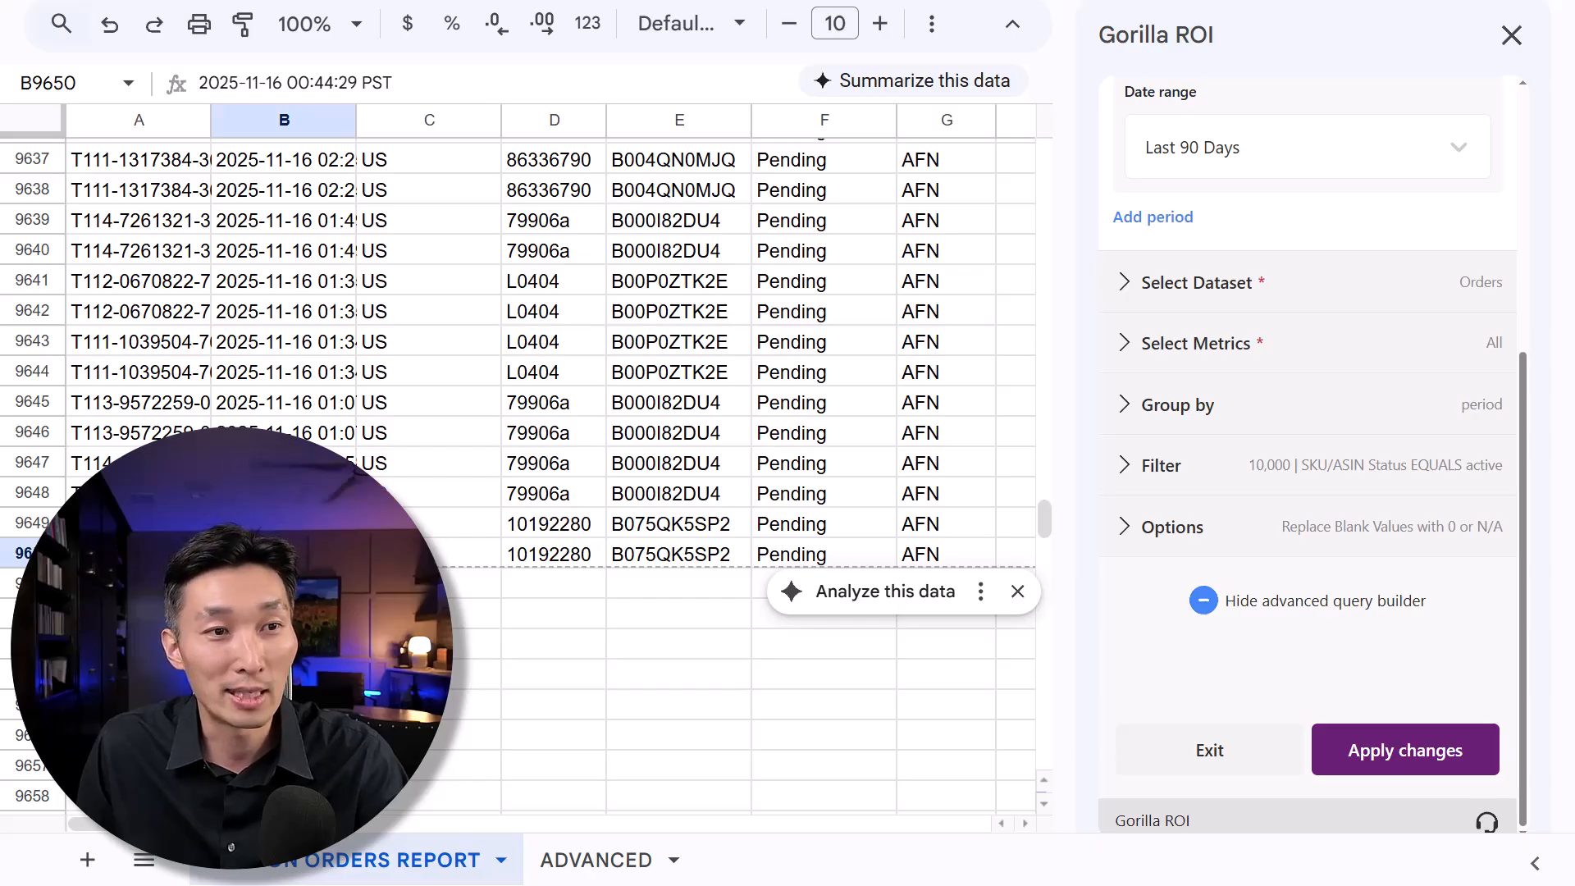
{"action": "key", "text": "Left"}
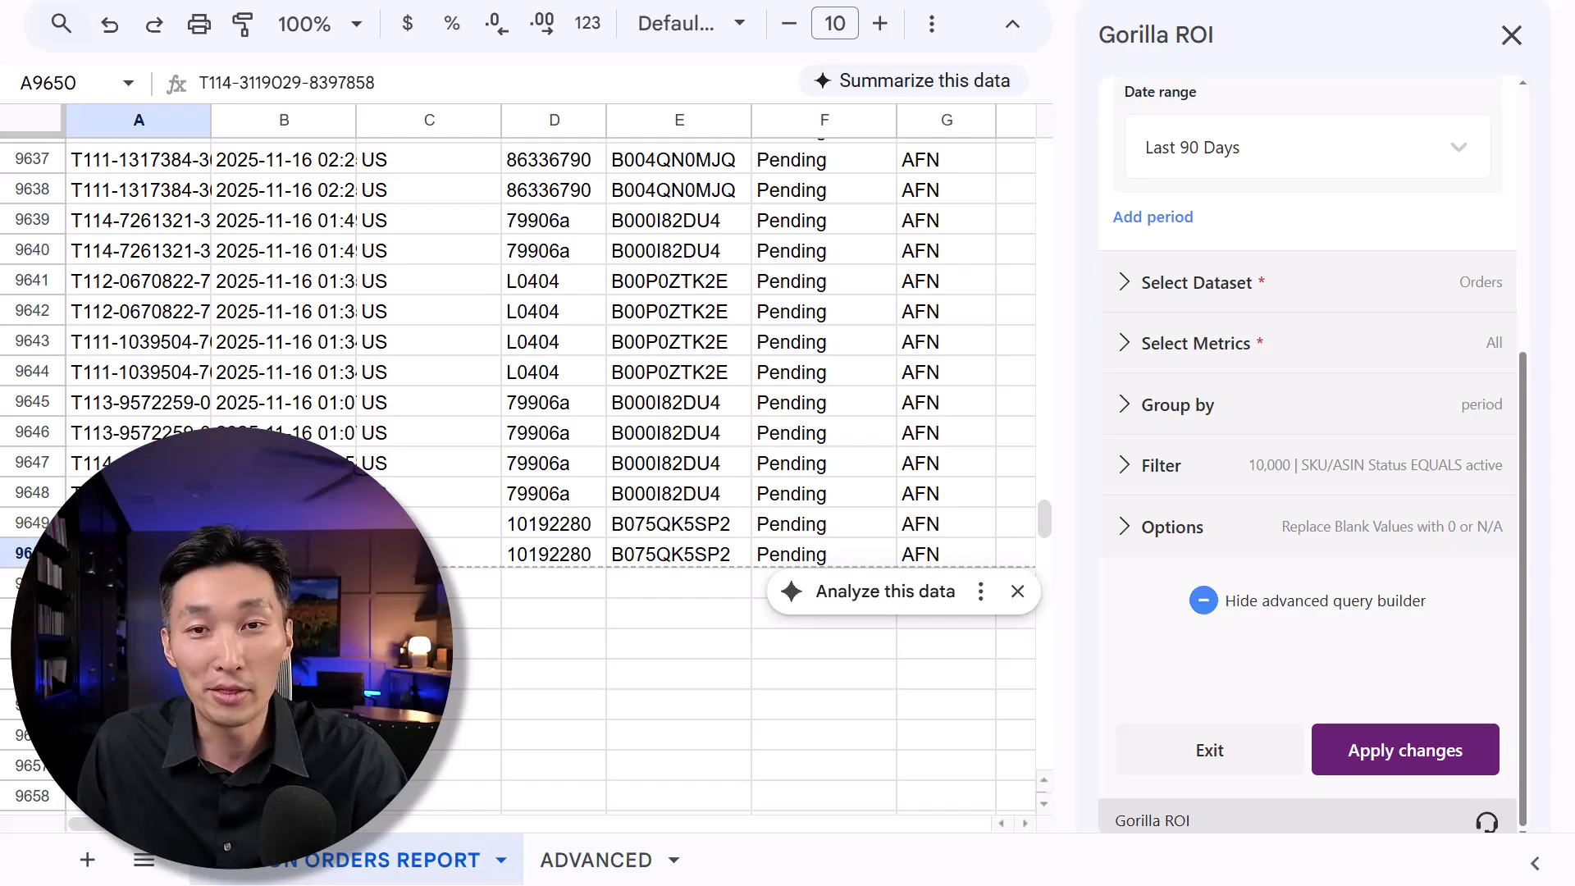
{"action": "key", "text": "ctrl+Home"}
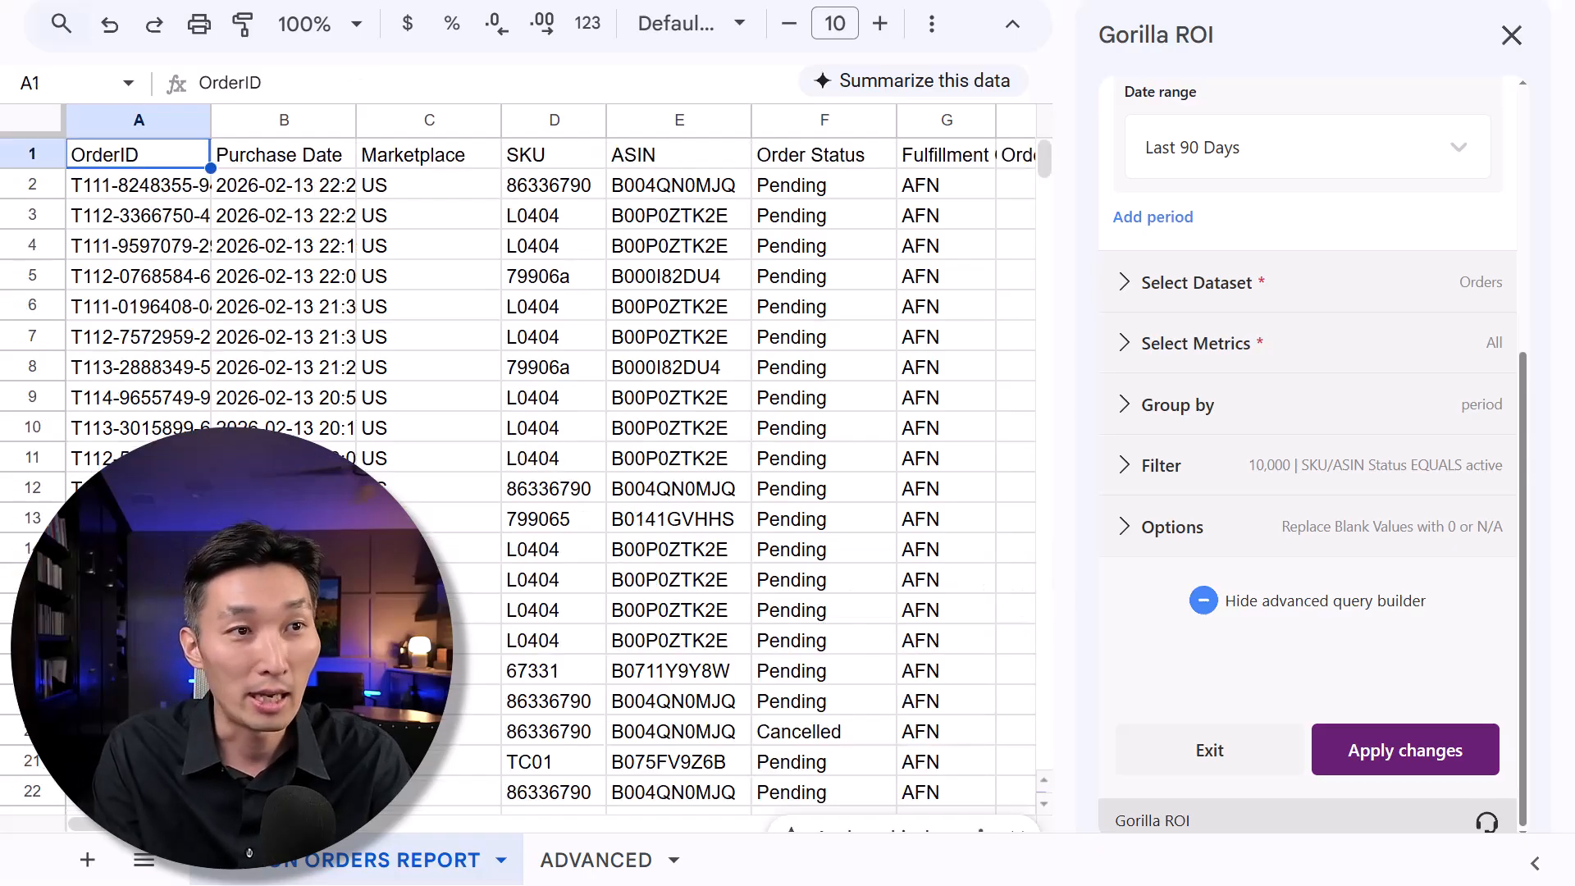
Select the entire refreshed orders table to read its cell count, and go back to cell A1
{"action": "key", "text": "ctrl+shift+Right"}
{"action": "key", "text": "ctrl+shift+Down"}
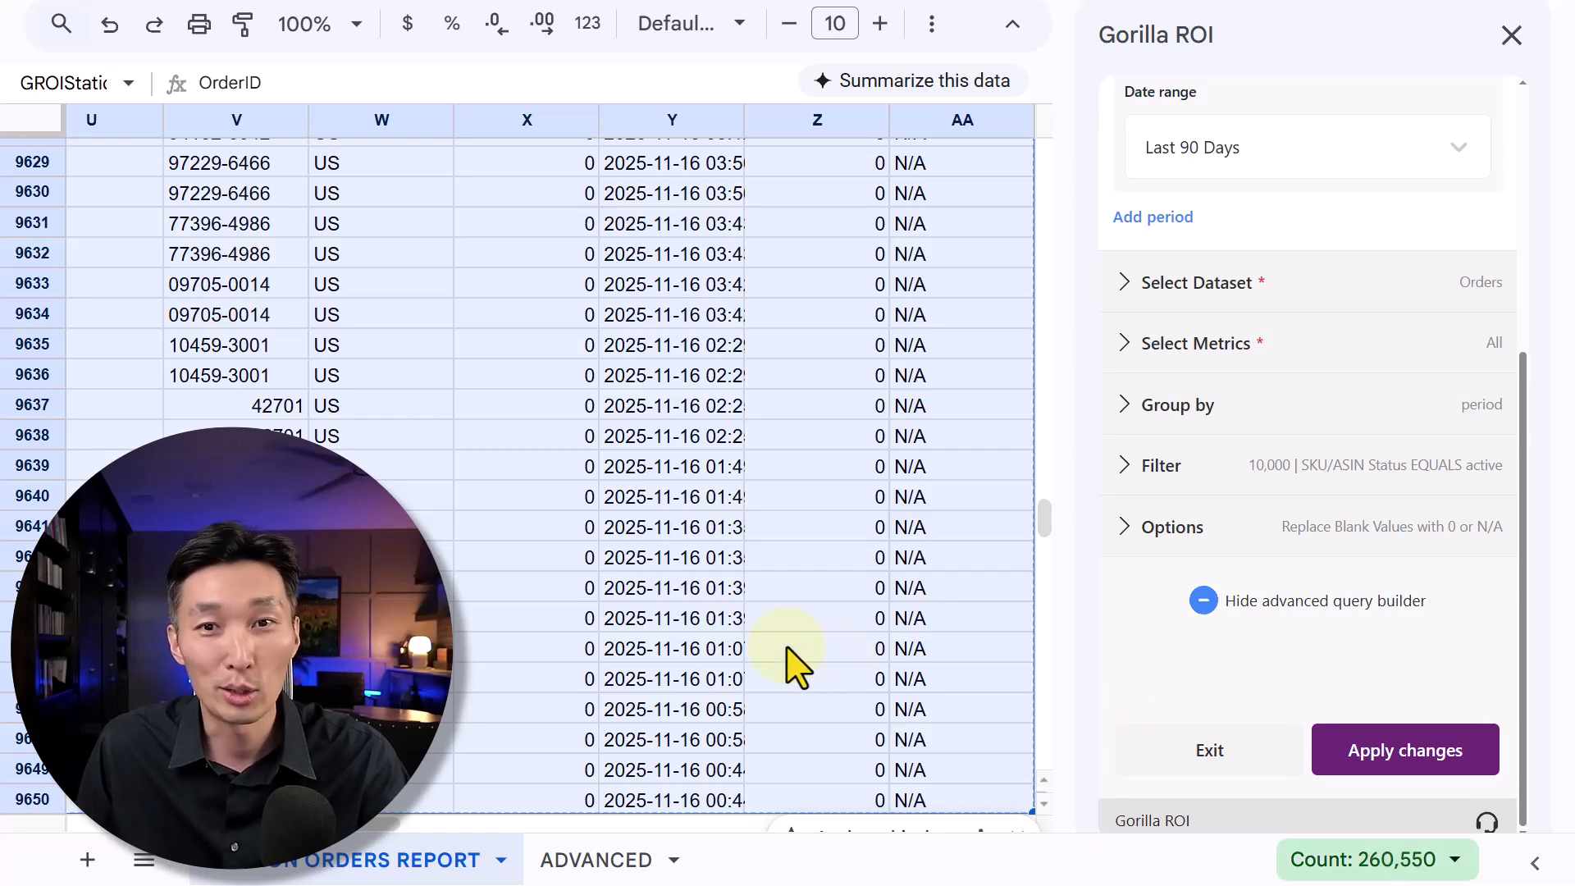
{"action": "left_click", "coordinate": [741, 560]}
{"action": "key", "text": "ctrl+Home"}
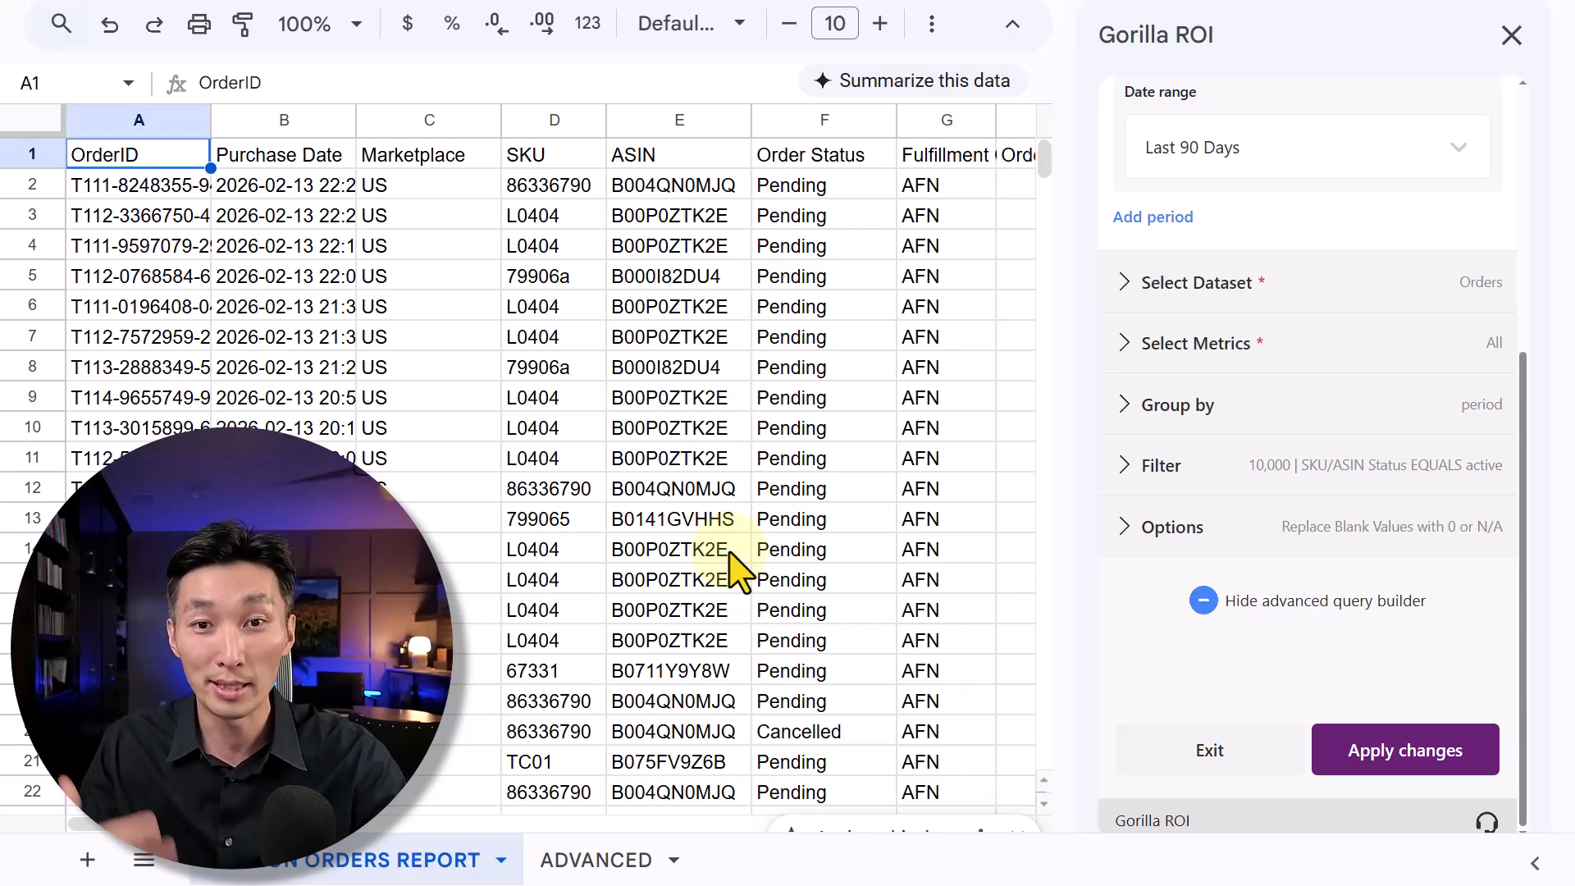
Start a GORILLA_MANAGEORDER formula in cell A1 of the empty sheet with "testseller2" as the seller ID
{"action": "left_click", "coordinate": [279, 185]}
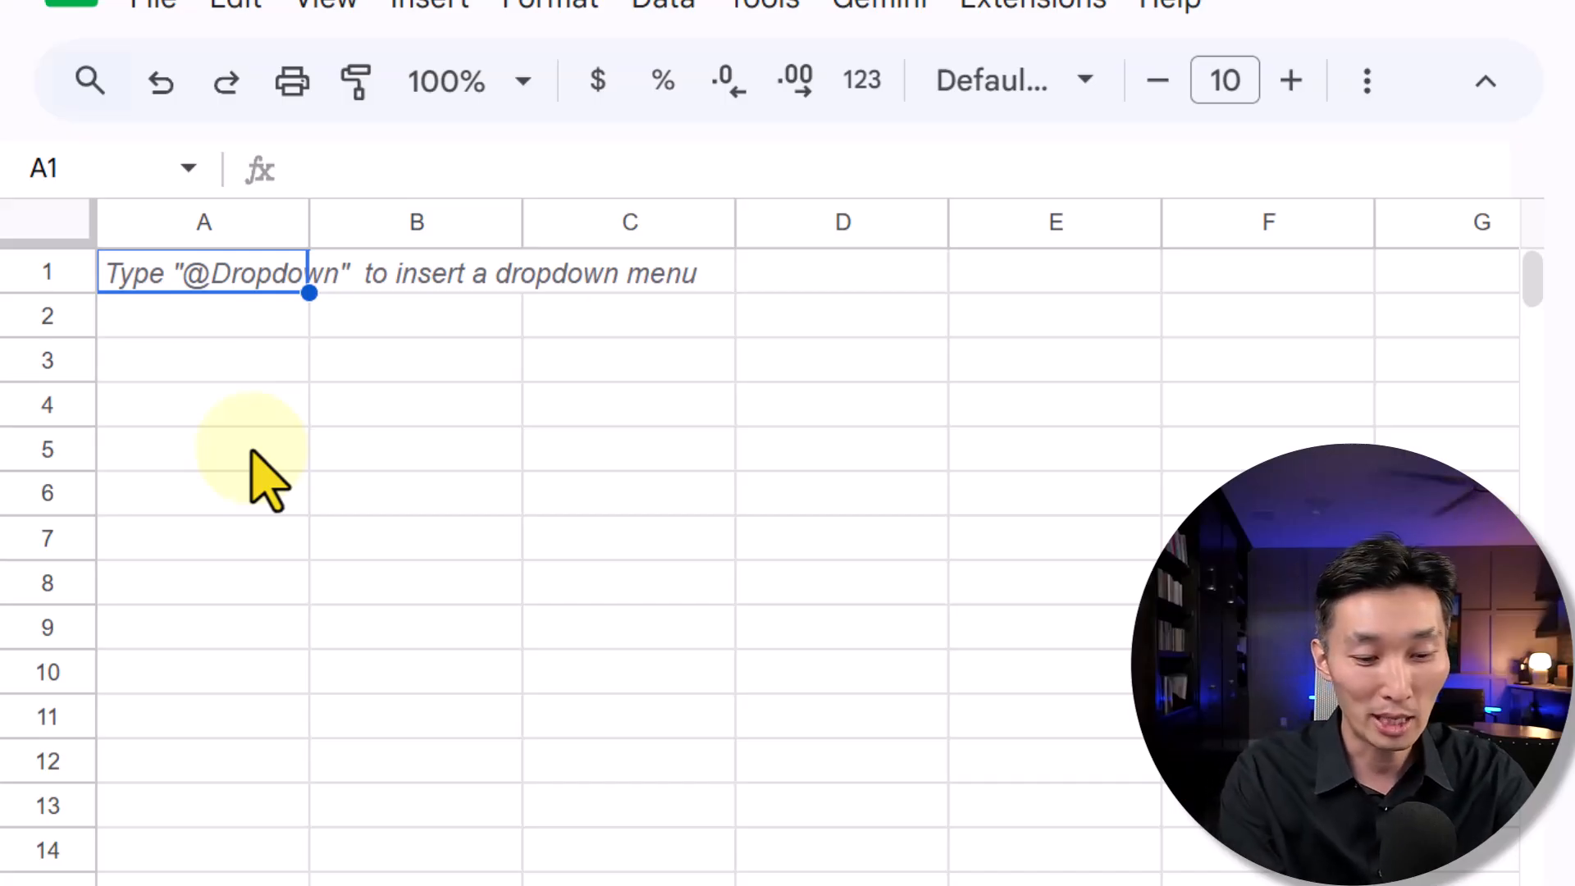
{"action": "type", "text": "=gorilla_mana"}
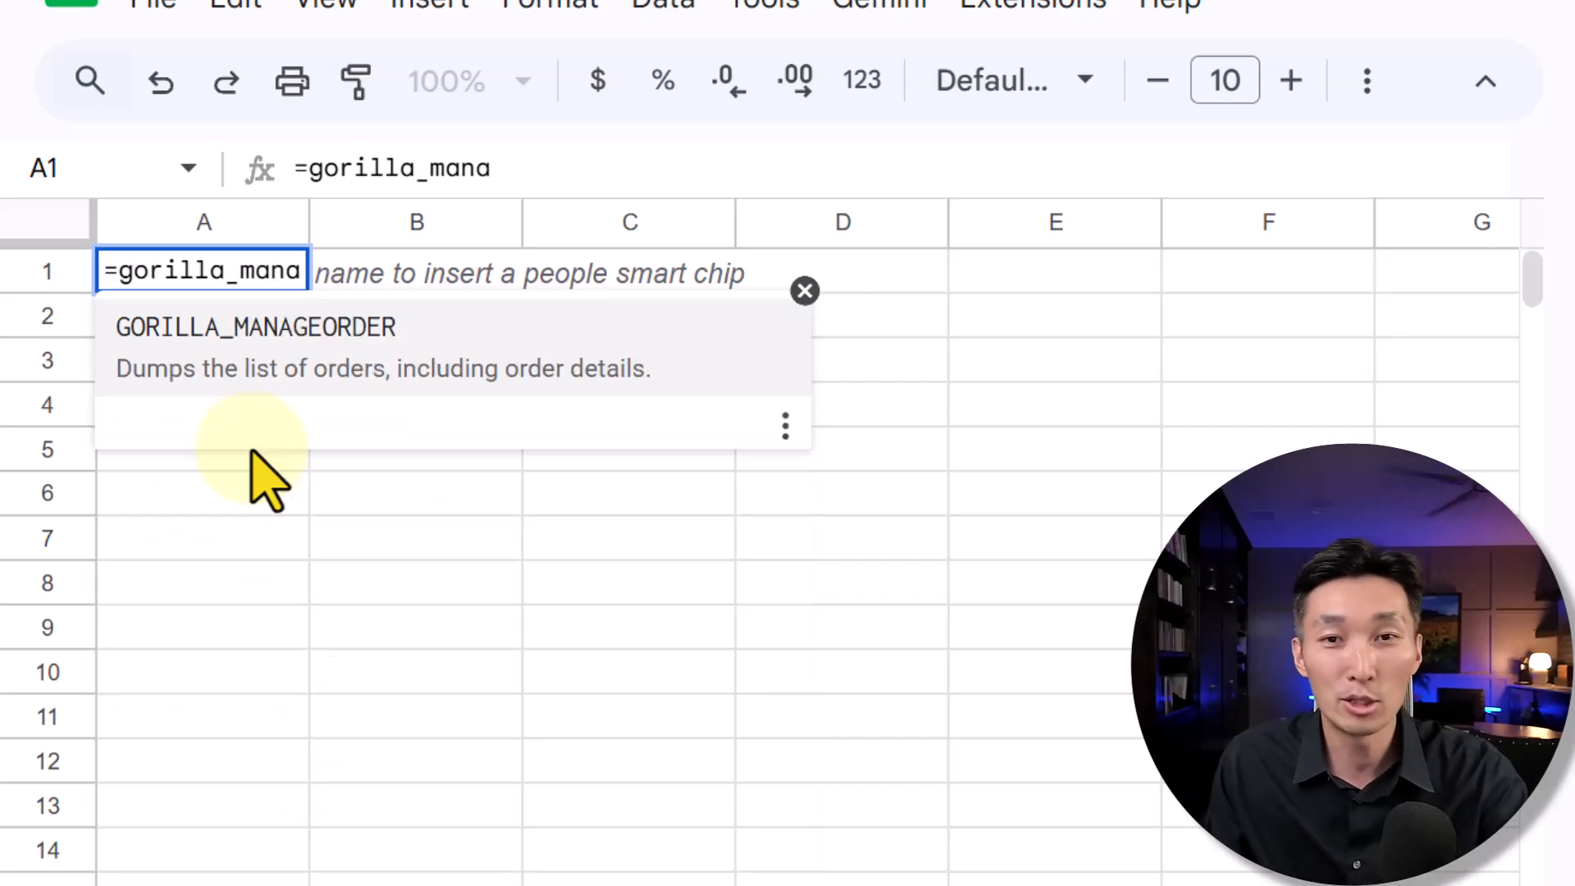
{"action": "left_click", "coordinate": [256, 374]}
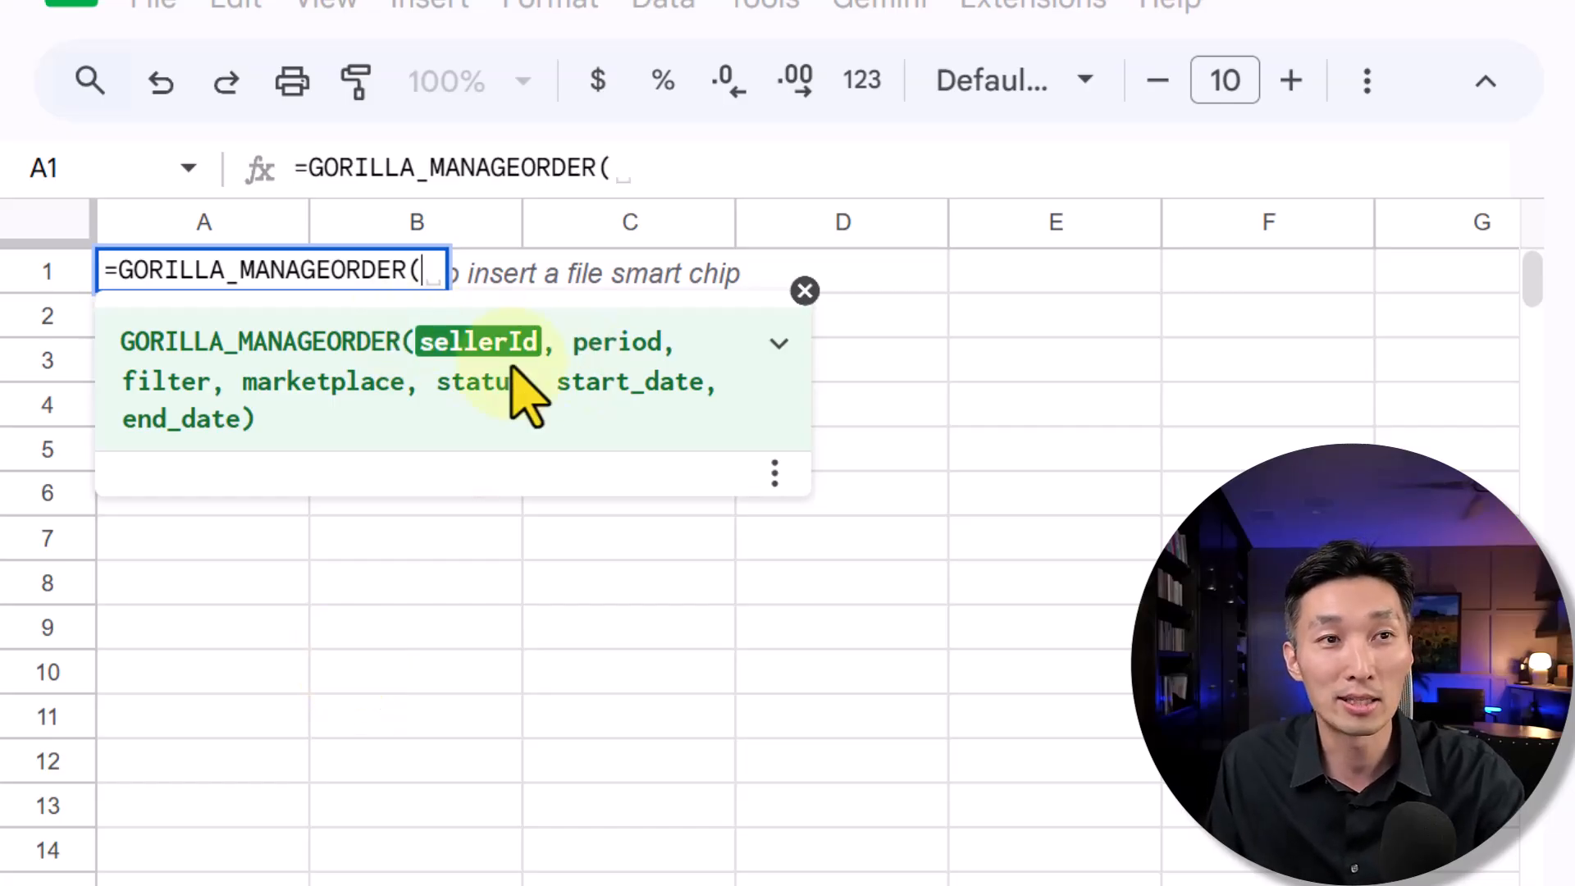
{"action": "type", "text": "\"testseller2"}
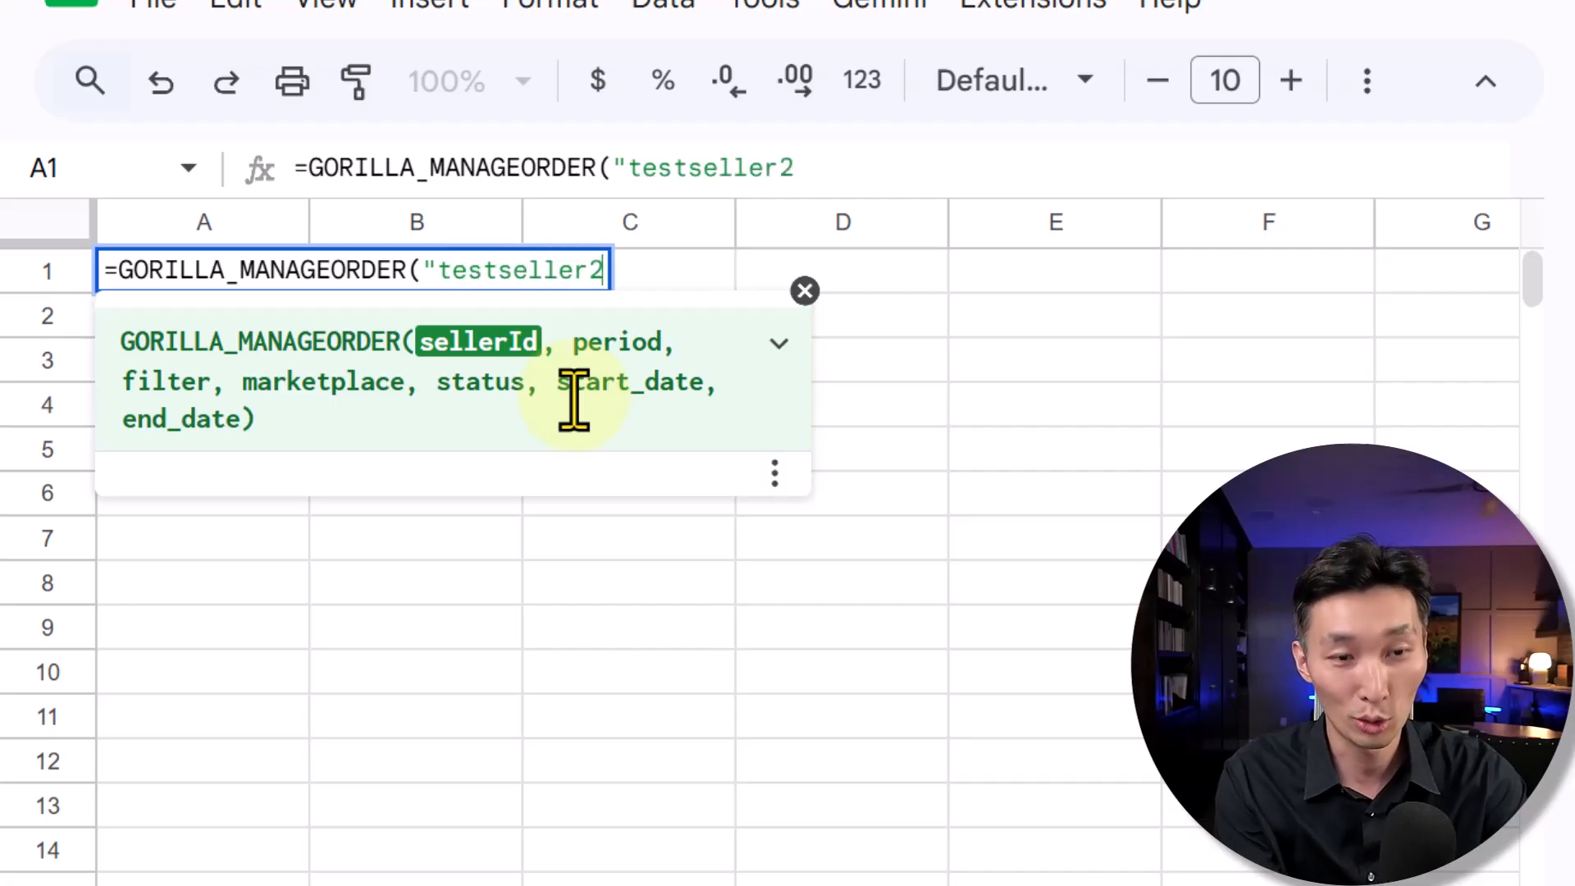
{"action": "type", "text": "\""}
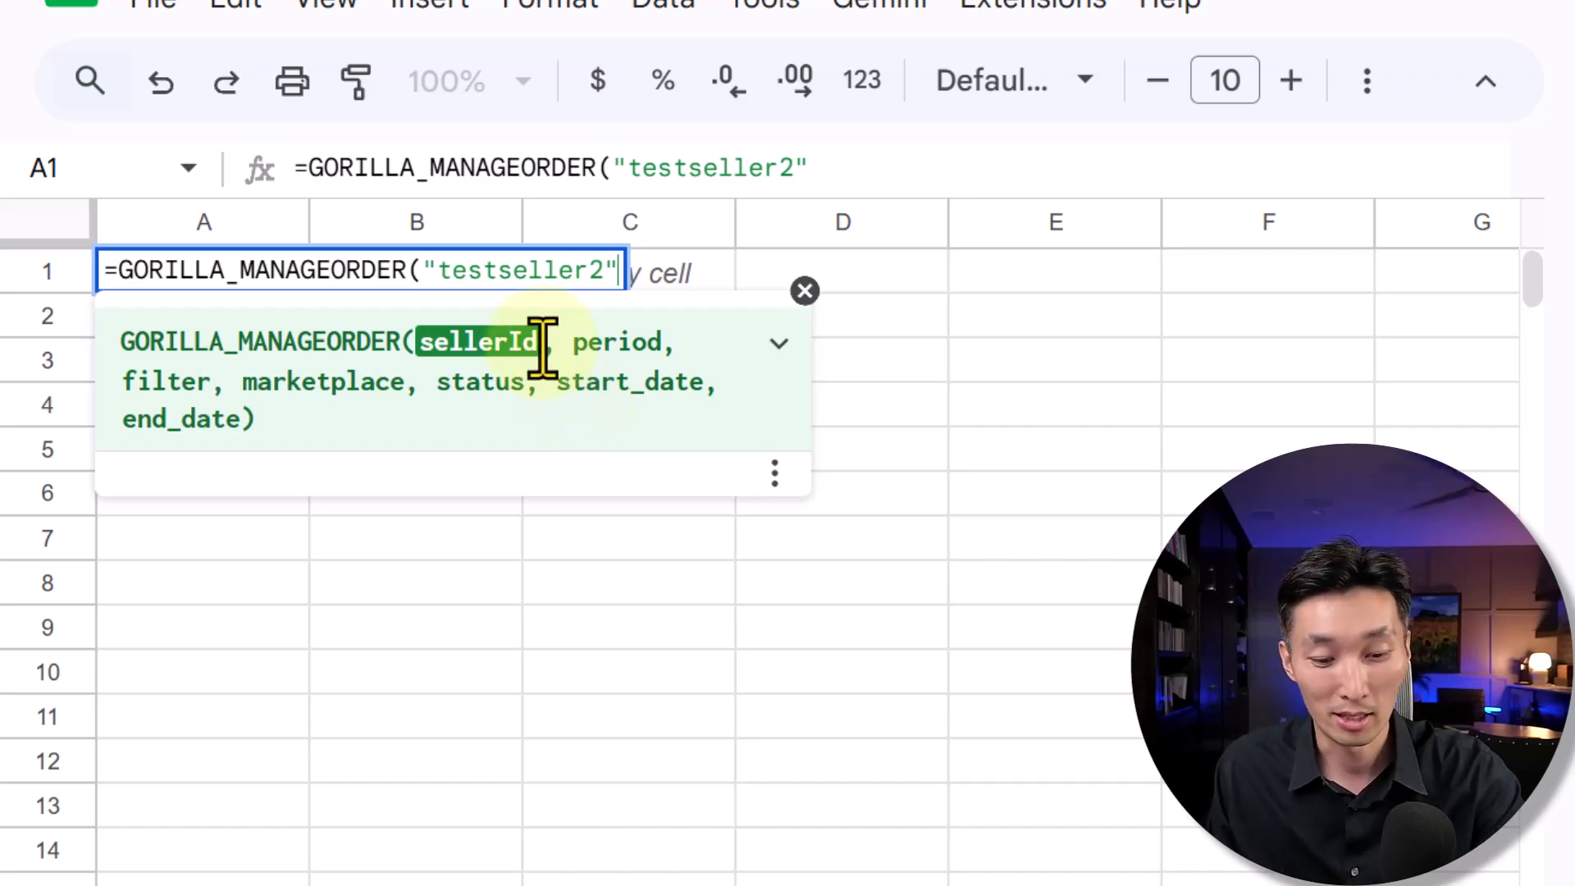
{"action": "type", "text": ","}
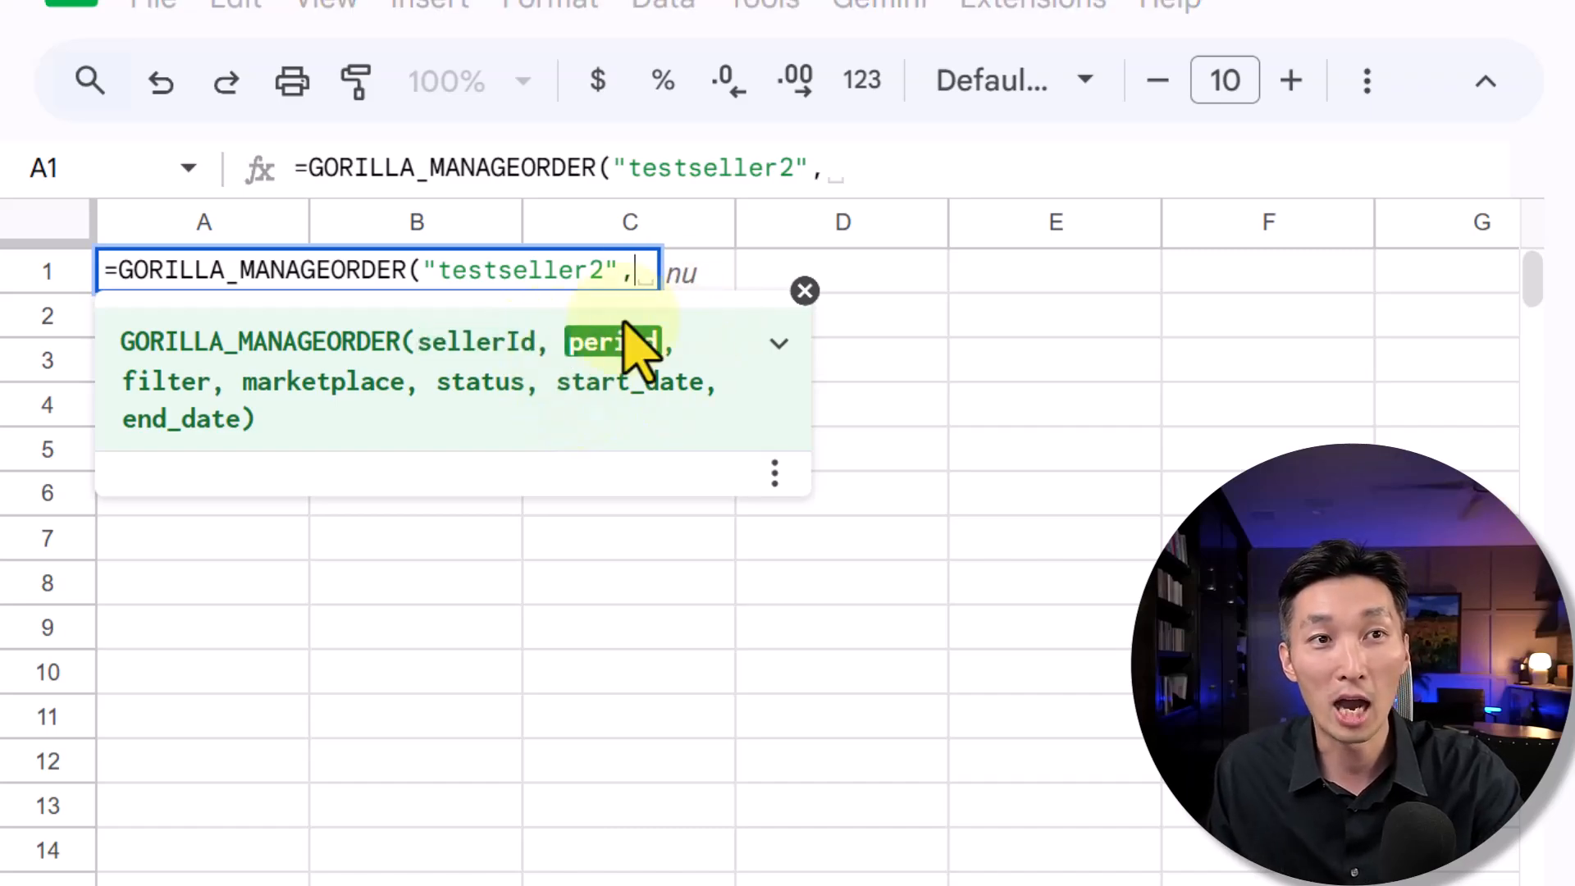
Add "last 30 days" as the period argument of the GORILLA_MANAGEORDER formula
{"action": "key", "text": "BackSpace"}
{"action": "type", "text": "\"last 30 "}
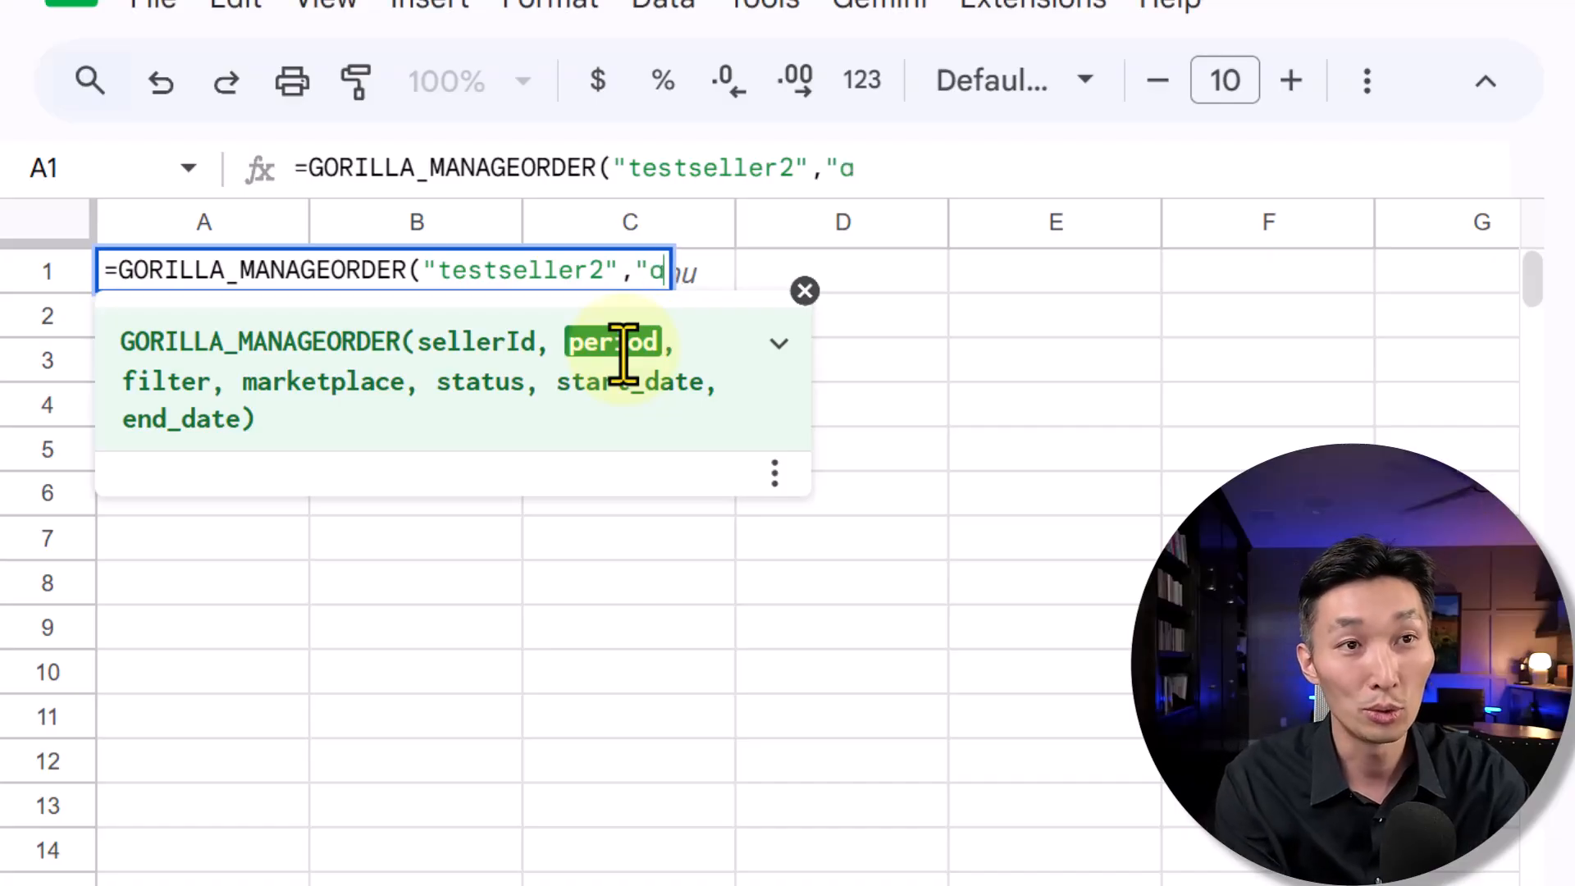
{"action": "type", "text": "days\""}
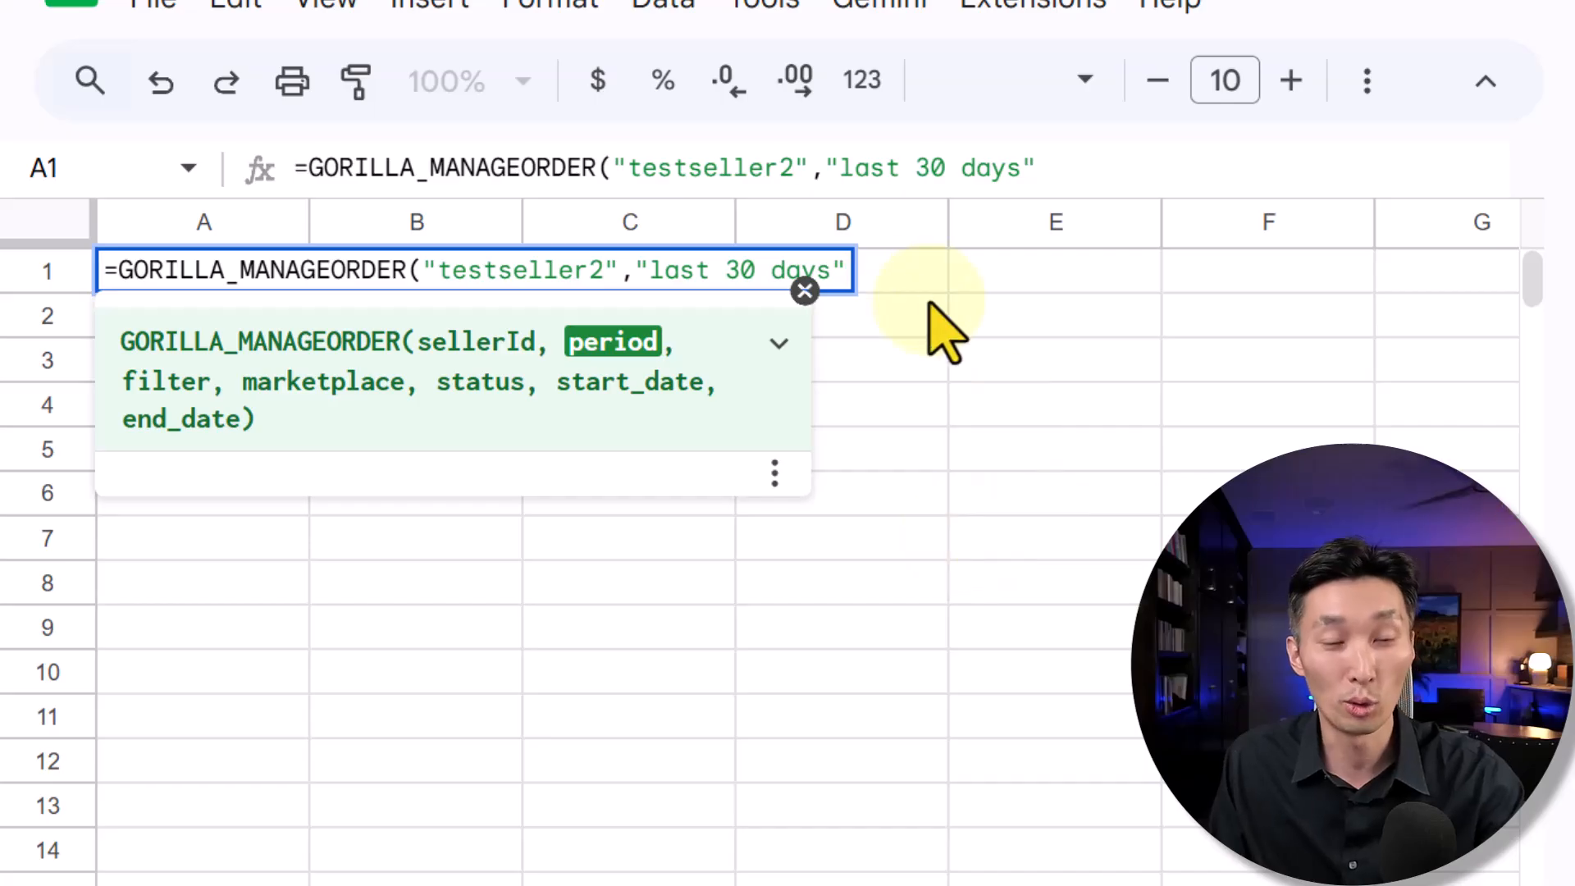
{"action": "type", "text": ","}
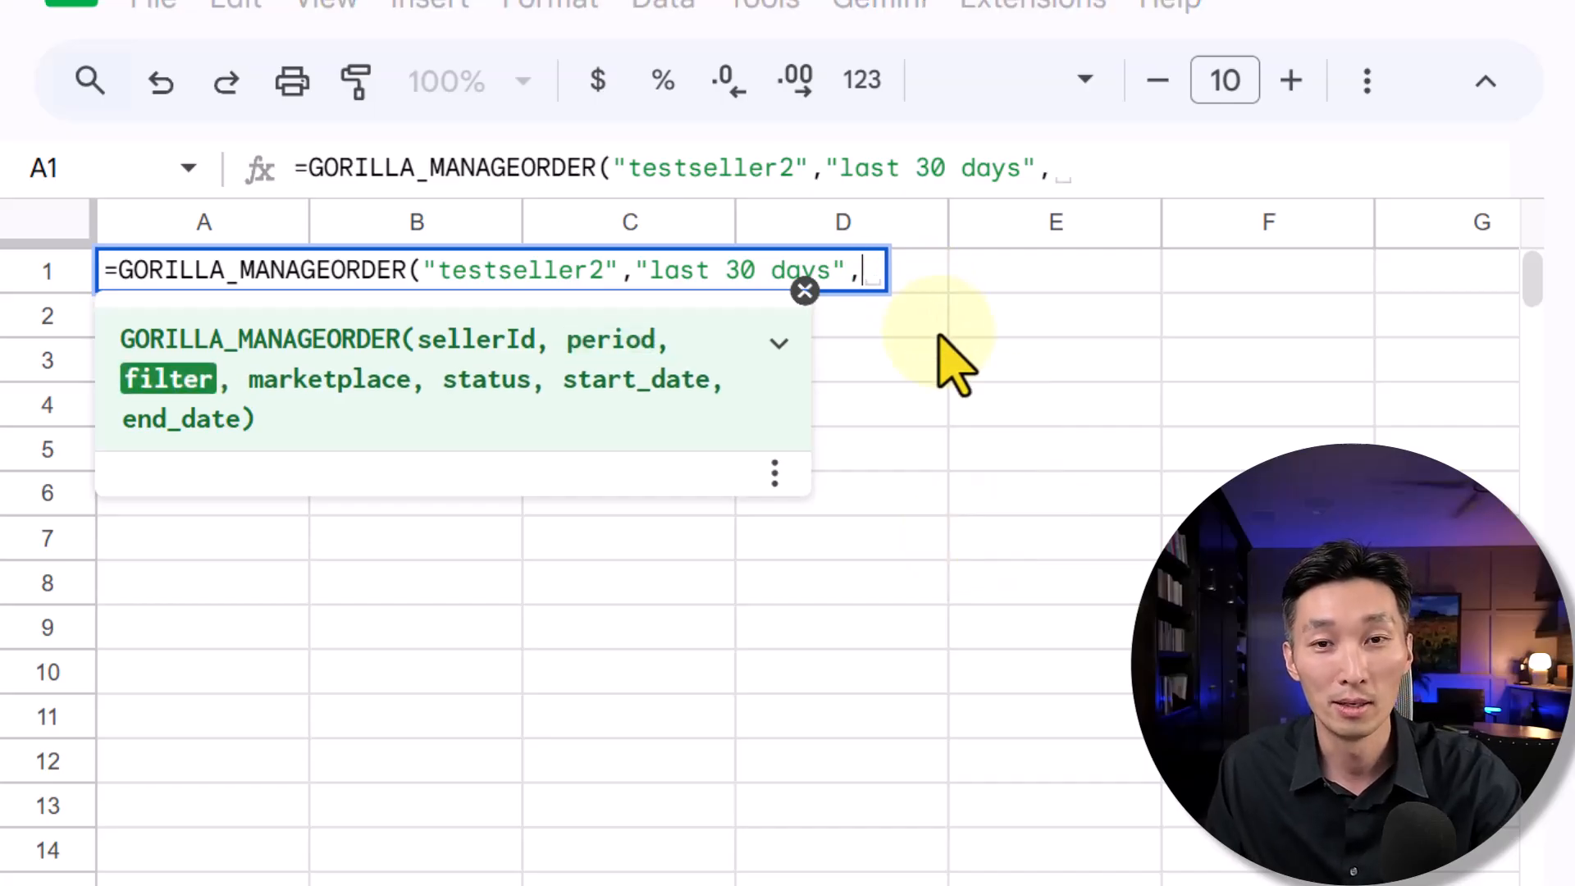
Review the function's argument help, and close and enter the formula with only the seller ID and period arguments
{"action": "left_click", "coordinate": [780, 348]}
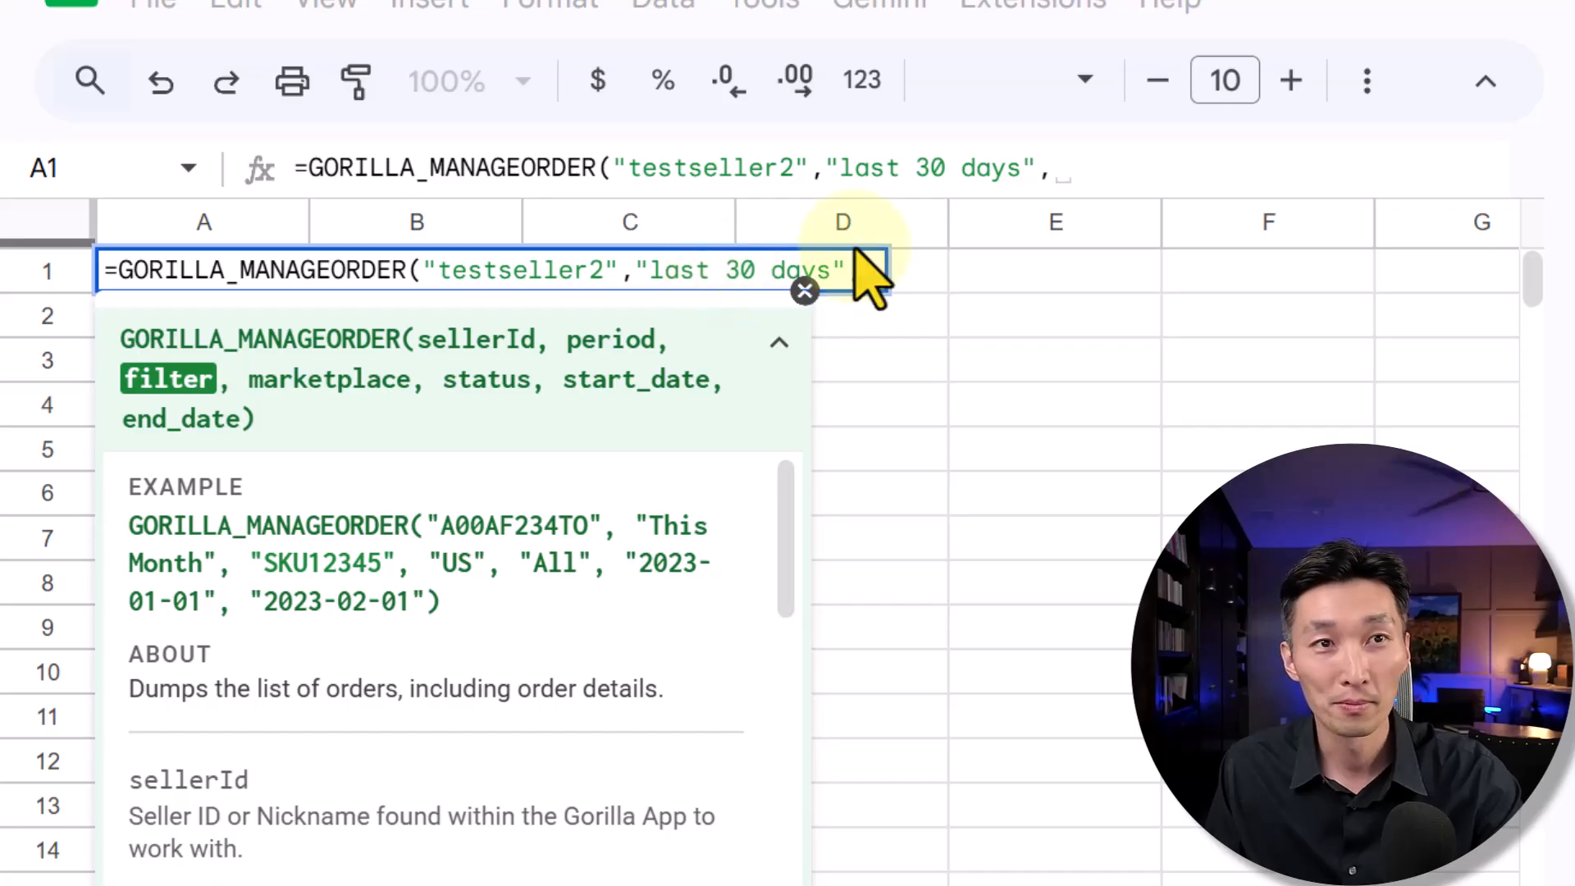
{"action": "key", "text": "BackSpace"}
{"action": "key", "text": "BackSpace"}
{"action": "type", "text": ")"}
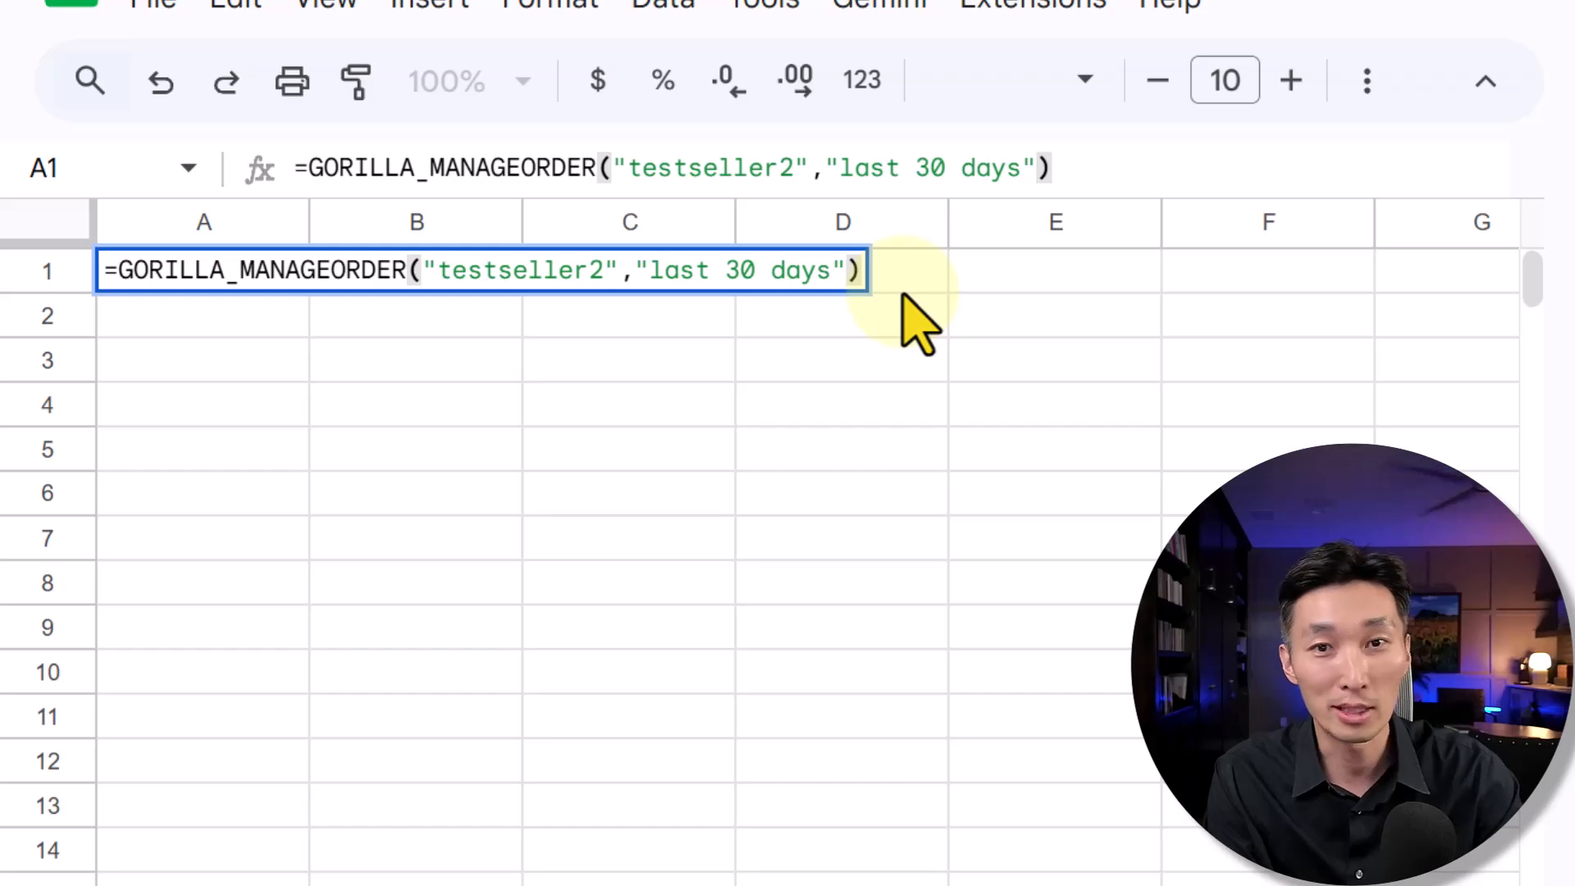
{"action": "key", "text": "Return"}
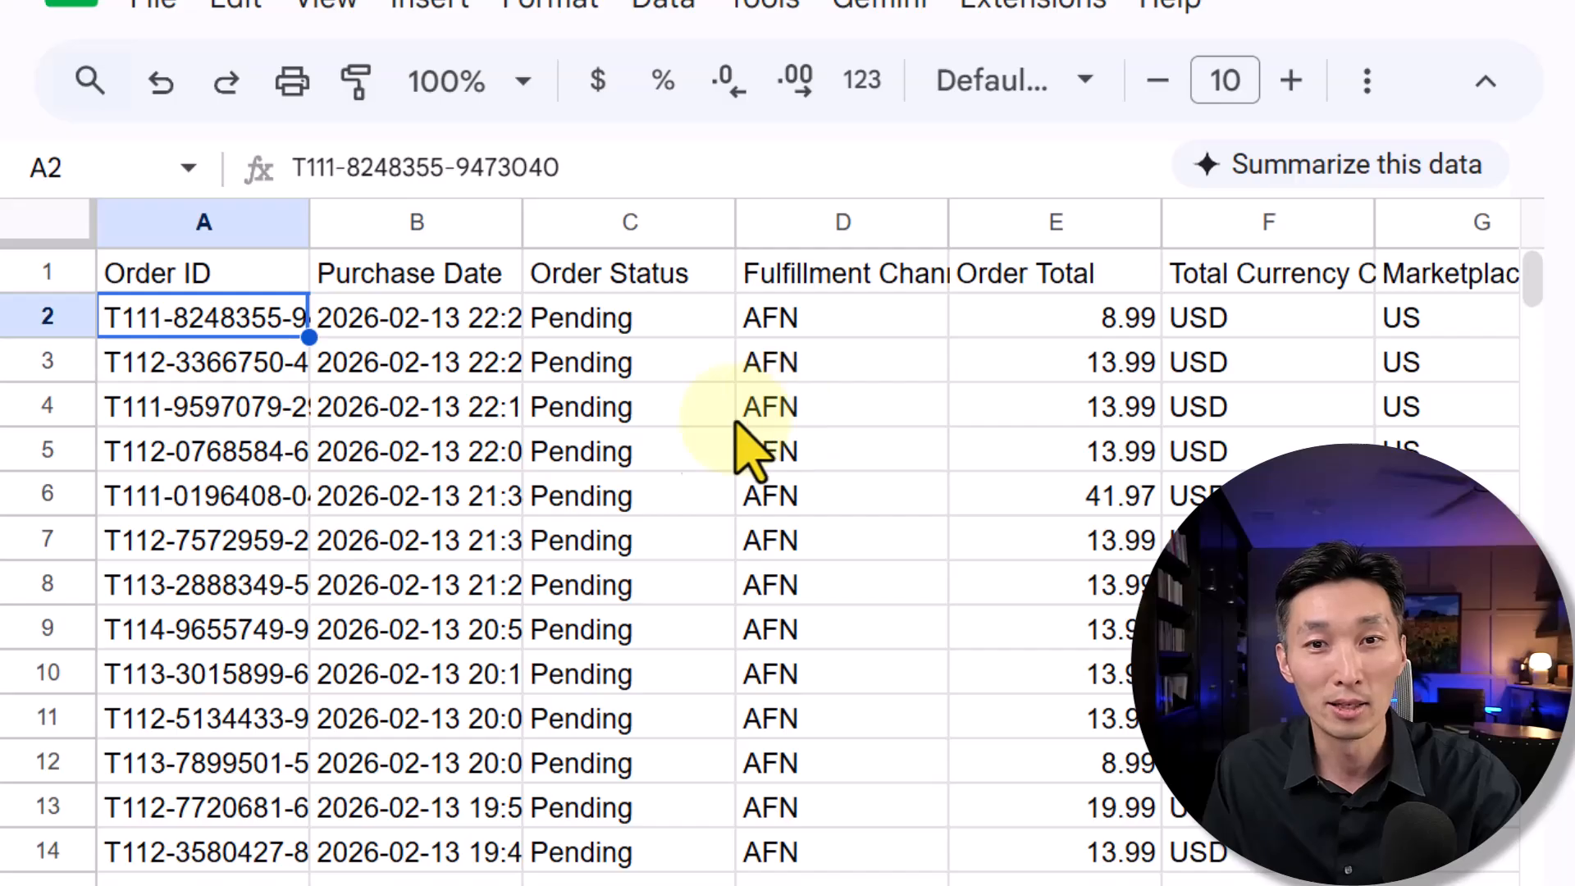
Inspect the GORILLA_MANAGEORDER formula in cell A1 and leave it unedited
{"action": "left_click", "coordinate": [271, 275]}
{"action": "key", "text": "Return"}
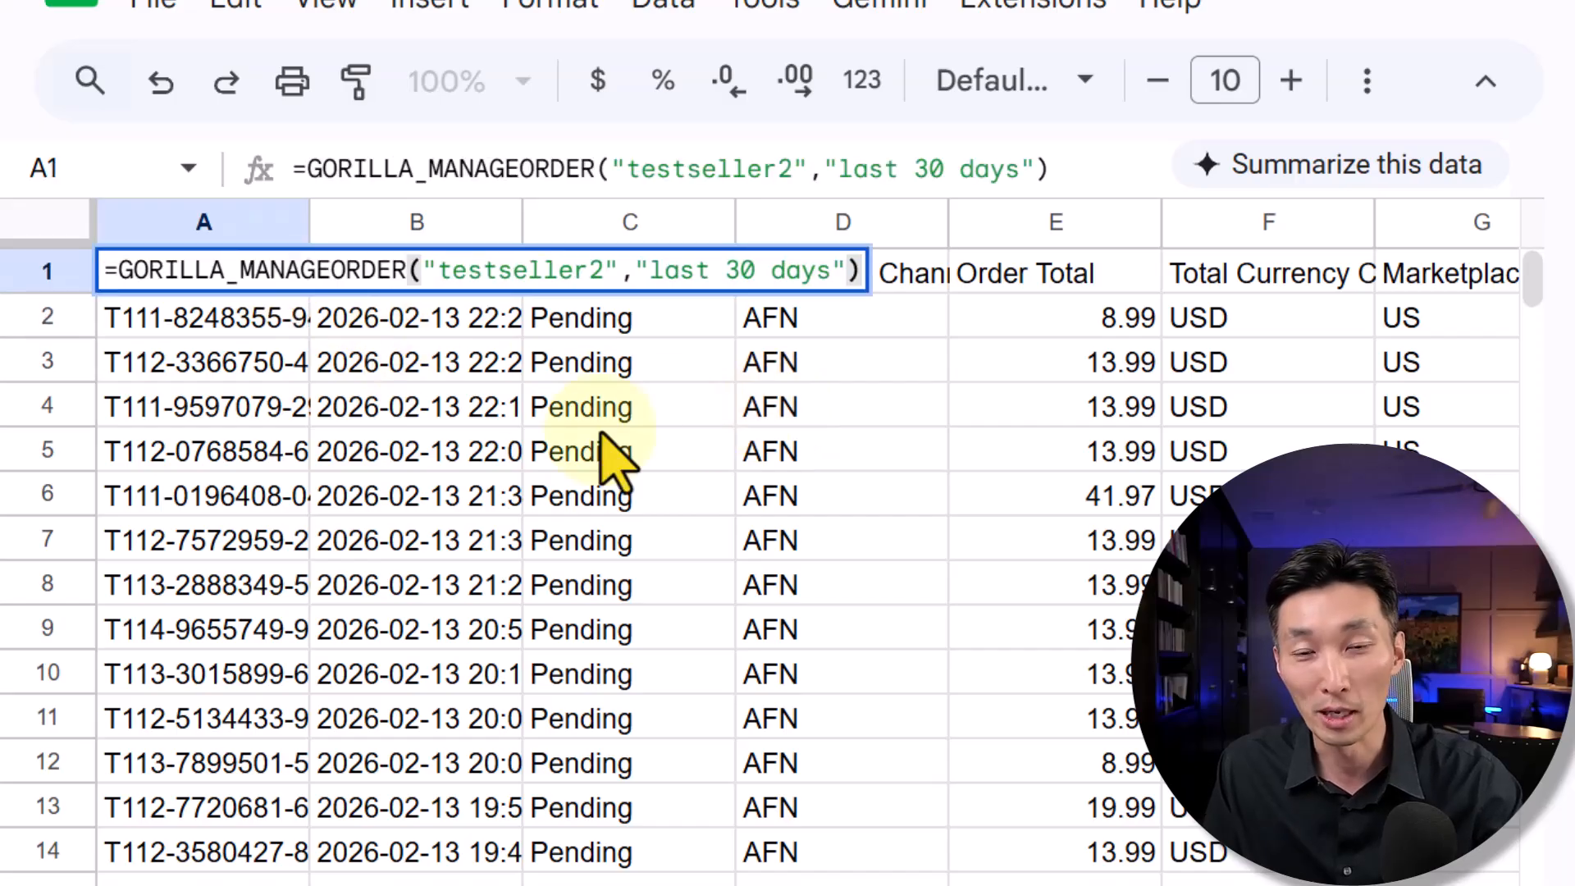
{"action": "key", "text": "Escape"}
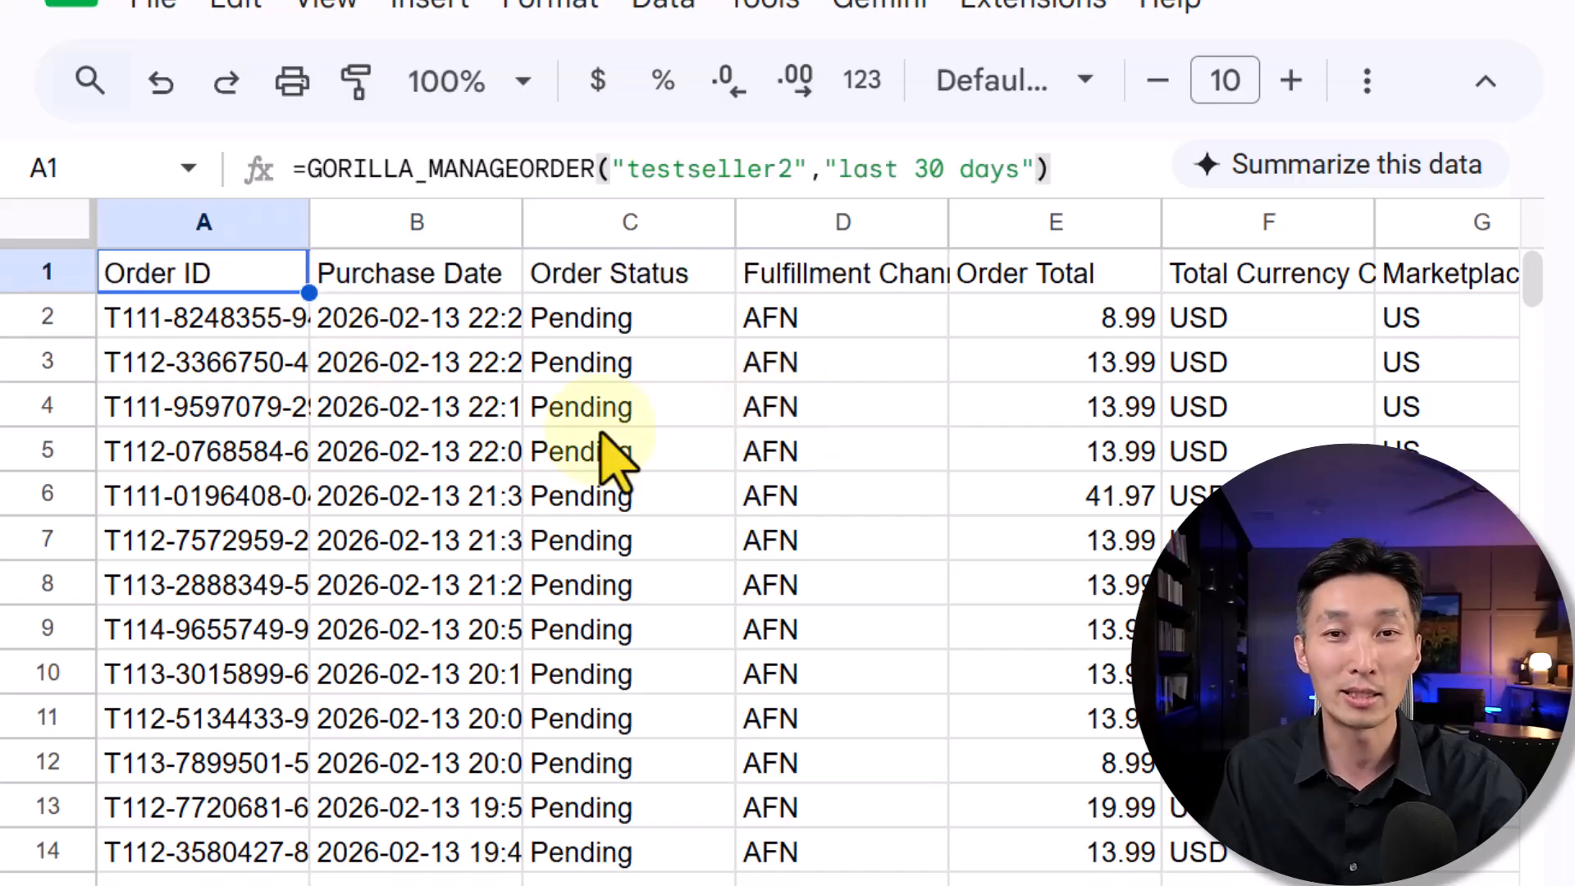